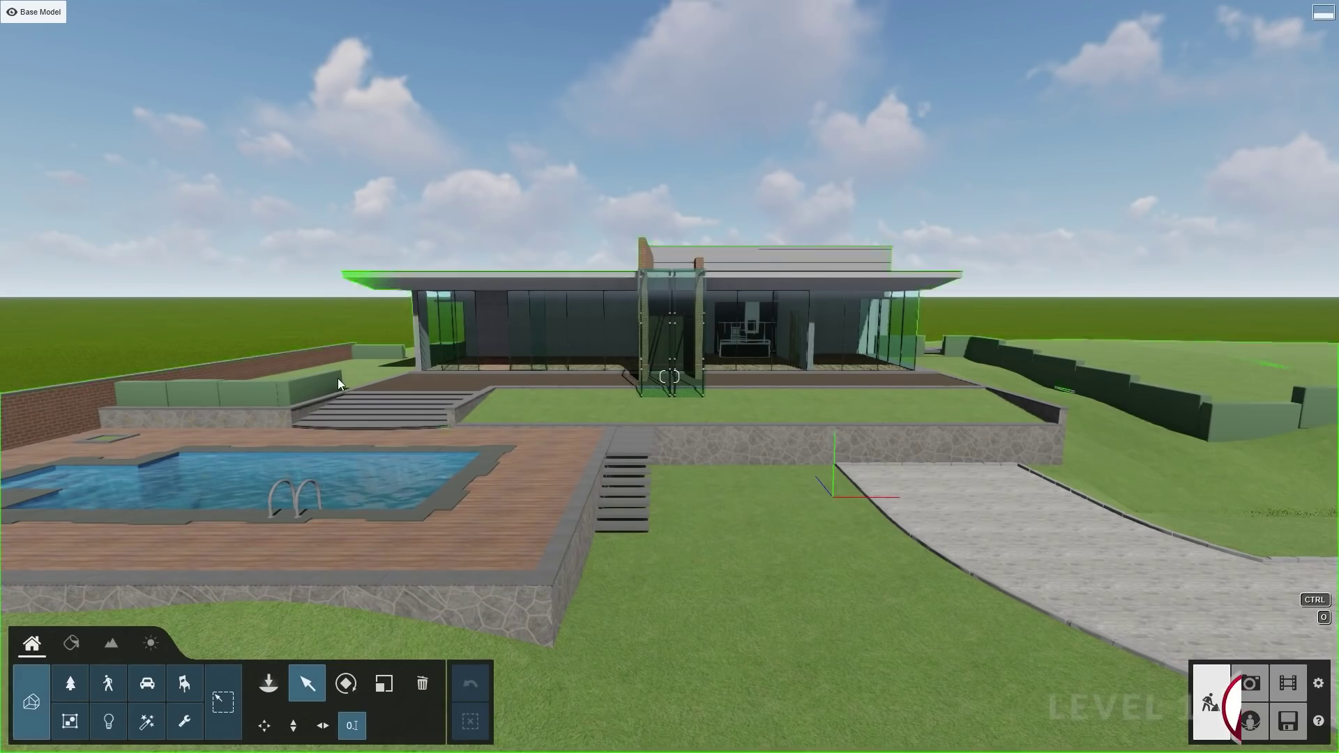
Store the current front view of the villa in the first photo slot, update its preview and open rendering.
{"action": "left_click", "coordinate": [1046, 524]}
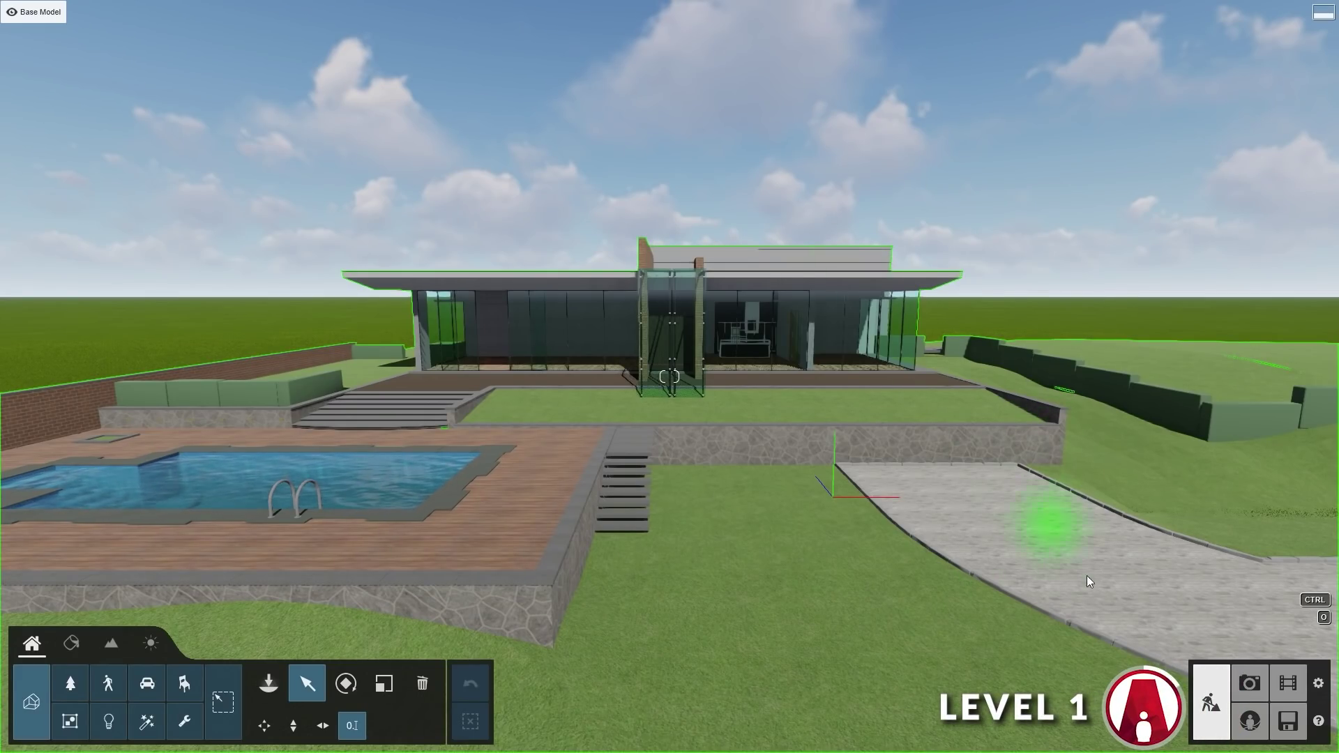
{"action": "left_click", "coordinate": [1249, 683]}
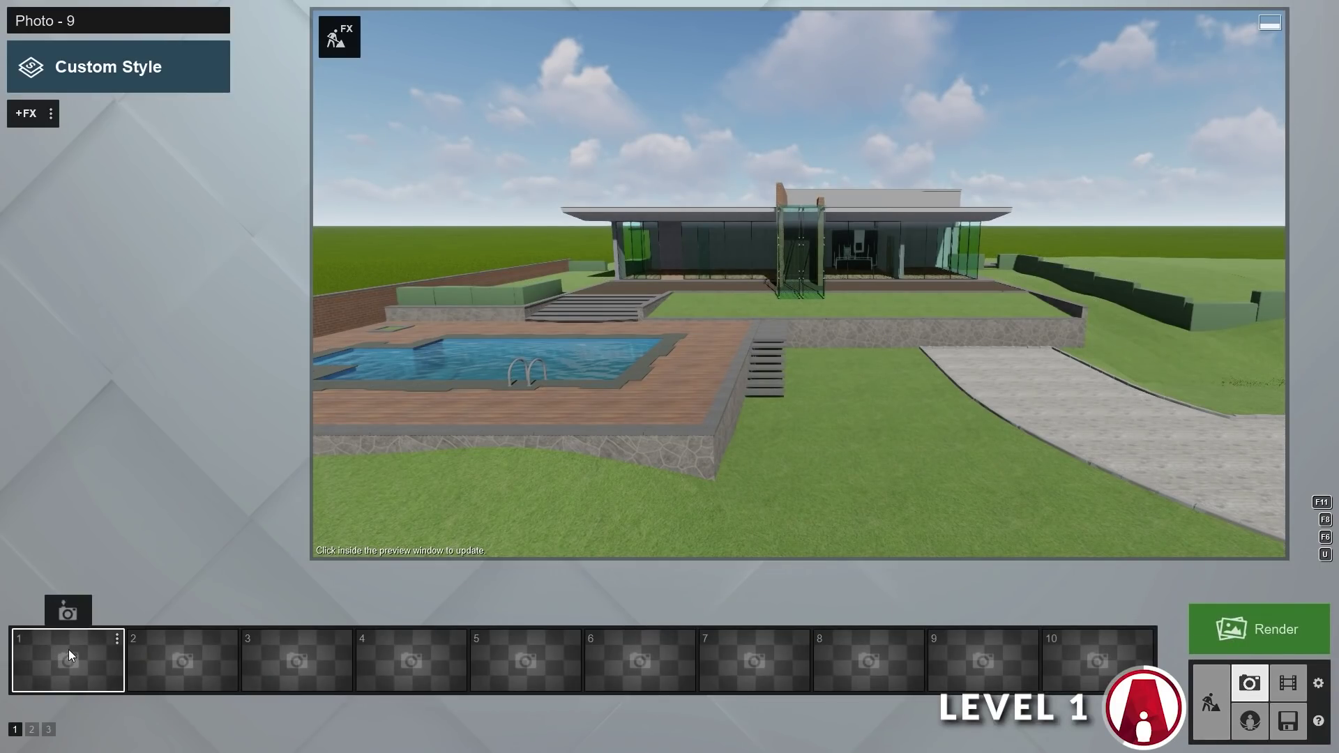
{"action": "left_click", "coordinate": [68, 614]}
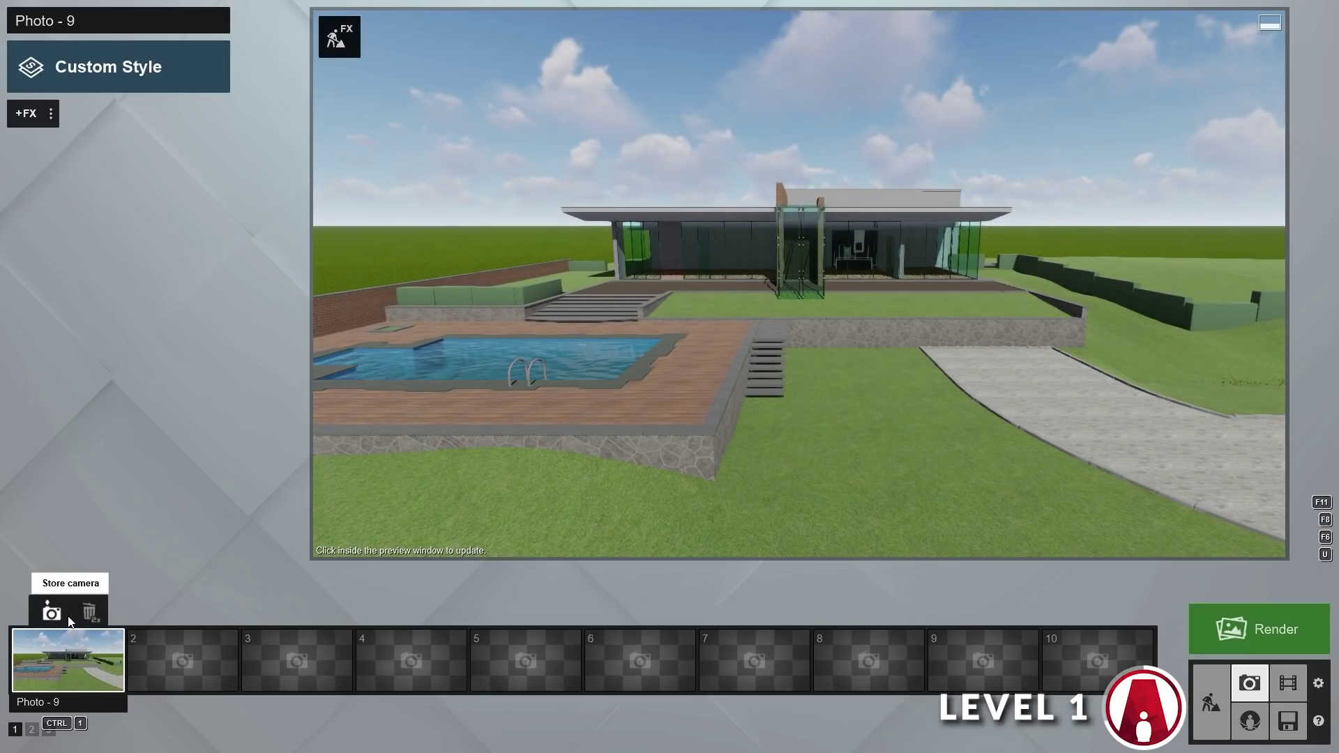
{"action": "left_click", "coordinate": [910, 436]}
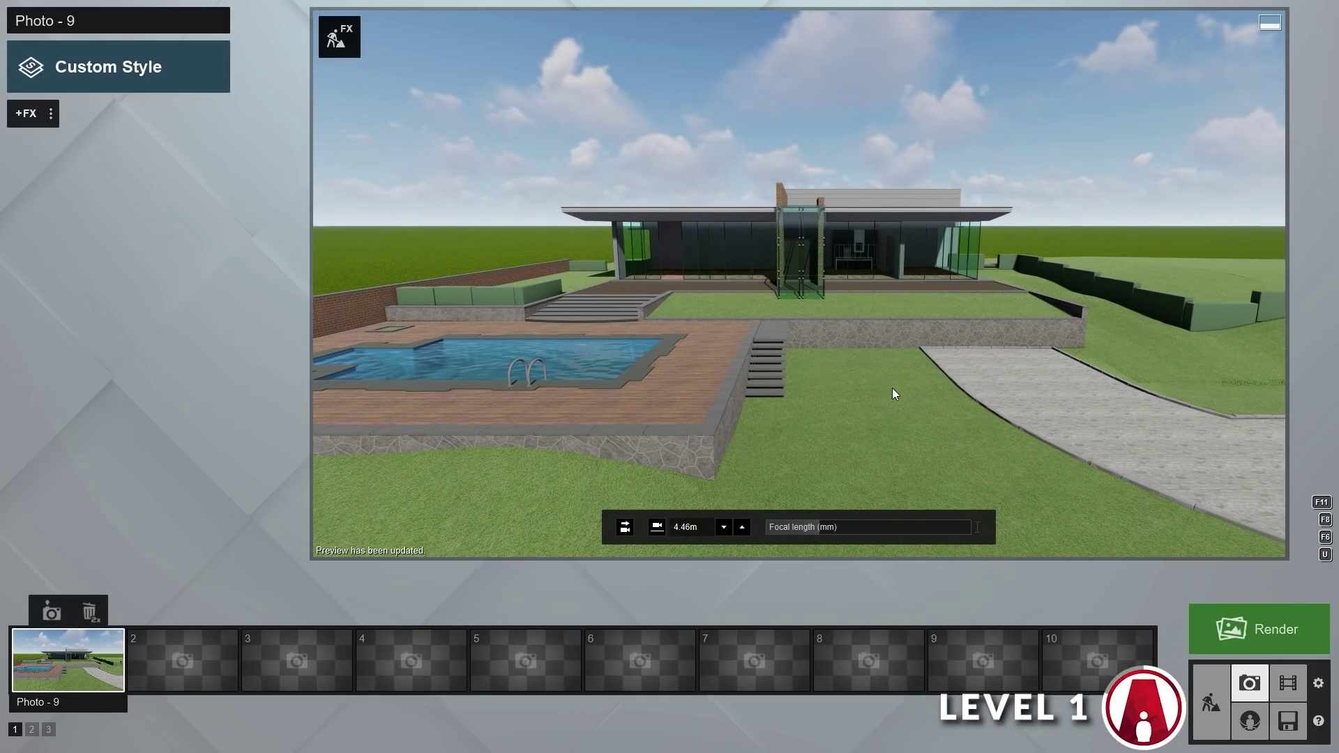
{"action": "left_click", "coordinate": [1279, 635]}
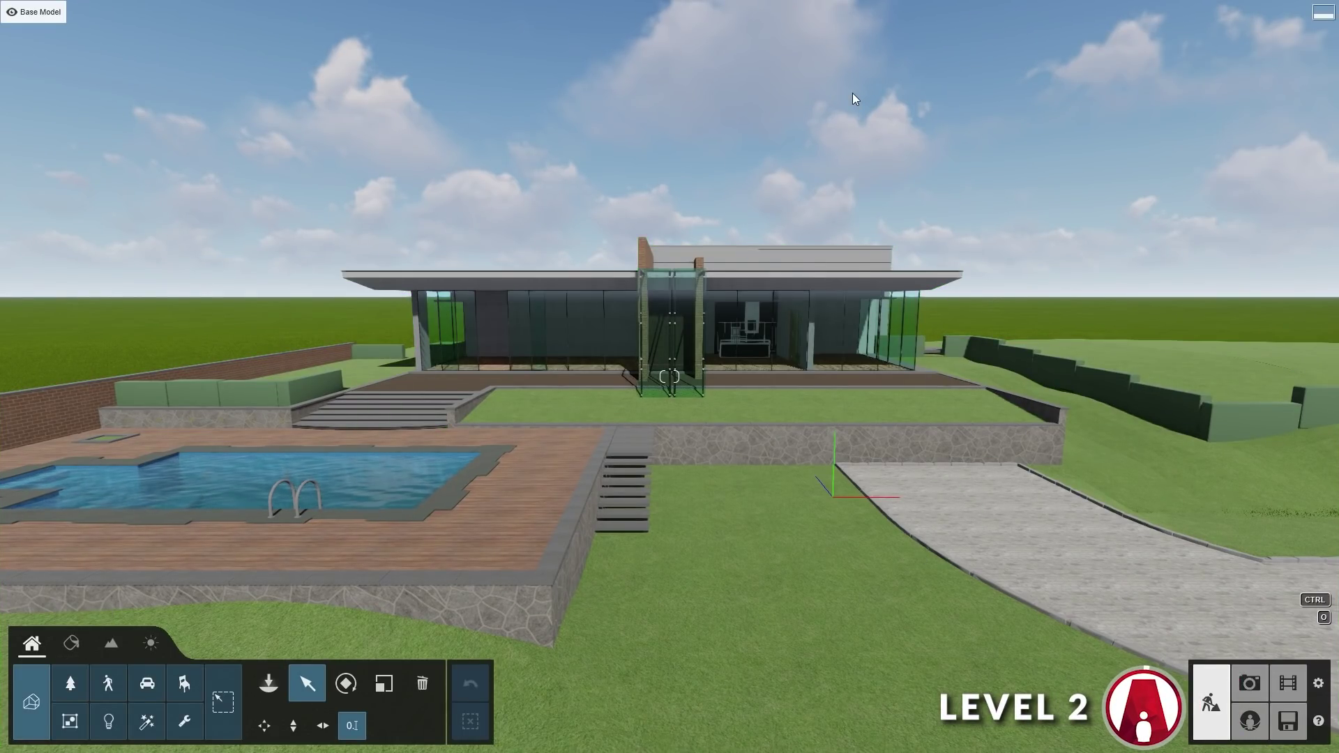
Replace the pool deck's material with the outdoor wood Polii Wood Flooring 06 3k.
{"action": "left_click", "coordinate": [72, 645]}
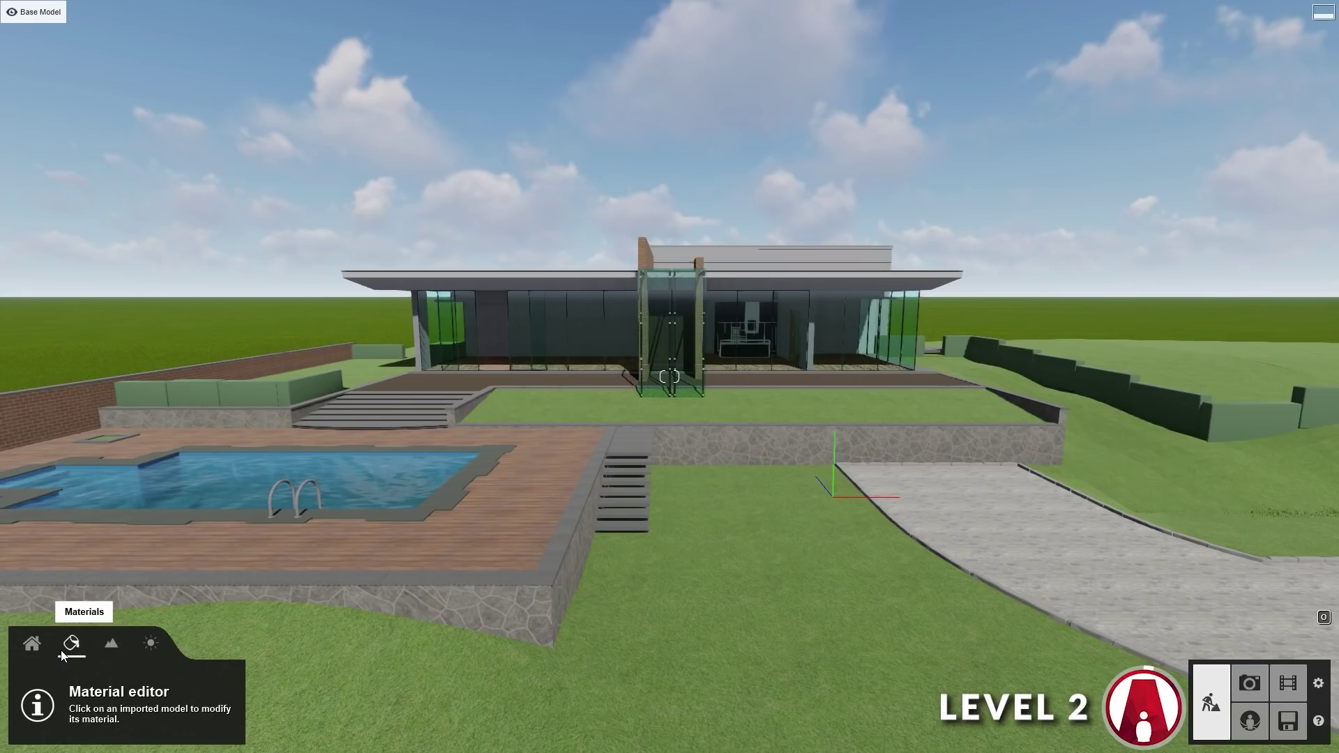
{"action": "right_click_drag", "start_coordinate": [670, 376], "coordinate": [574, 431]}
{"action": "key", "text": "w"}
{"action": "right_click_drag", "start_coordinate": [30, 685], "coordinate": [30, 718]}
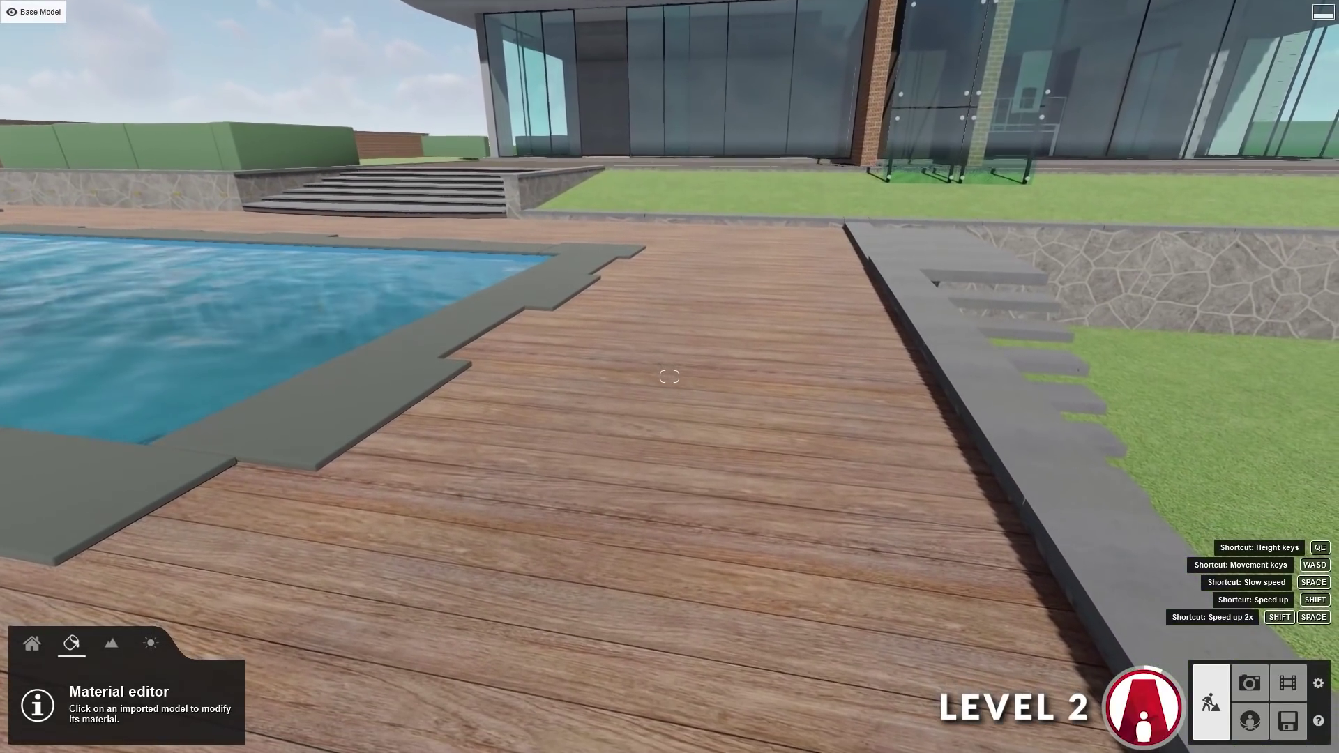
{"action": "left_click", "coordinate": [672, 502]}
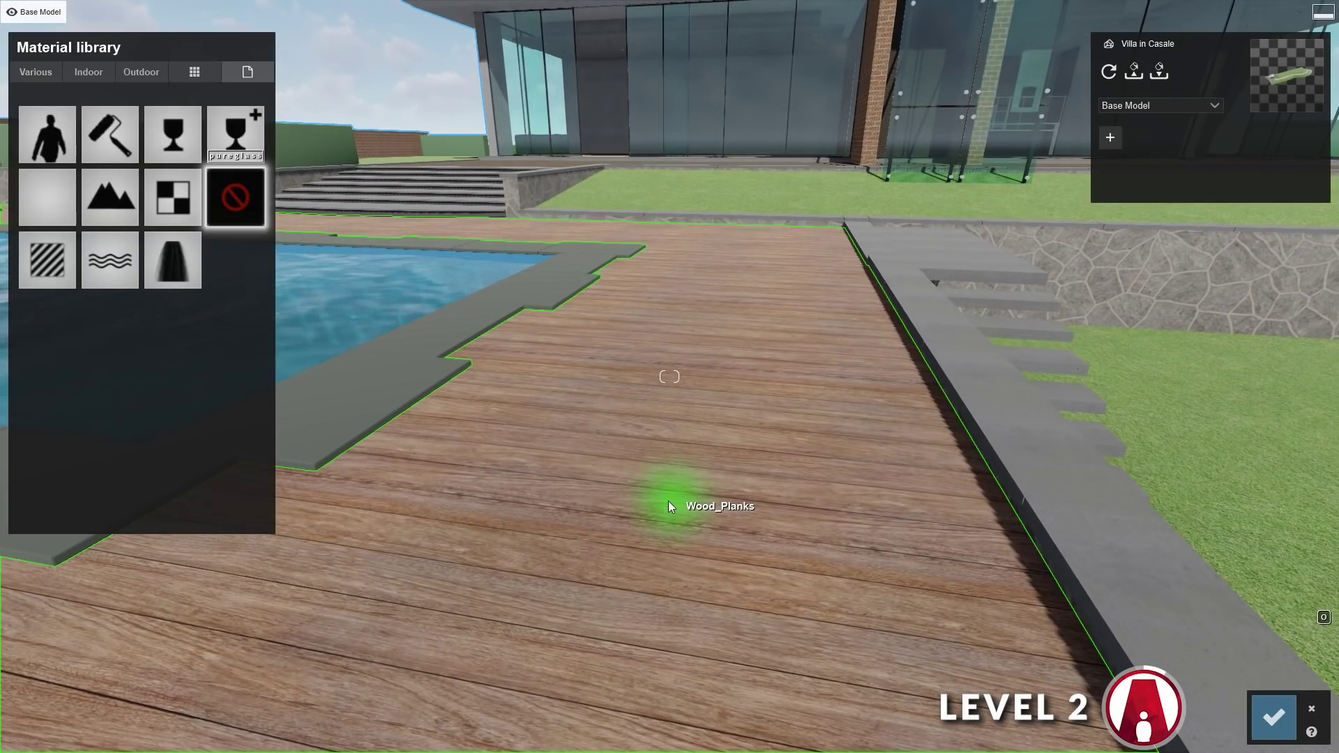
{"action": "left_click", "coordinate": [148, 72]}
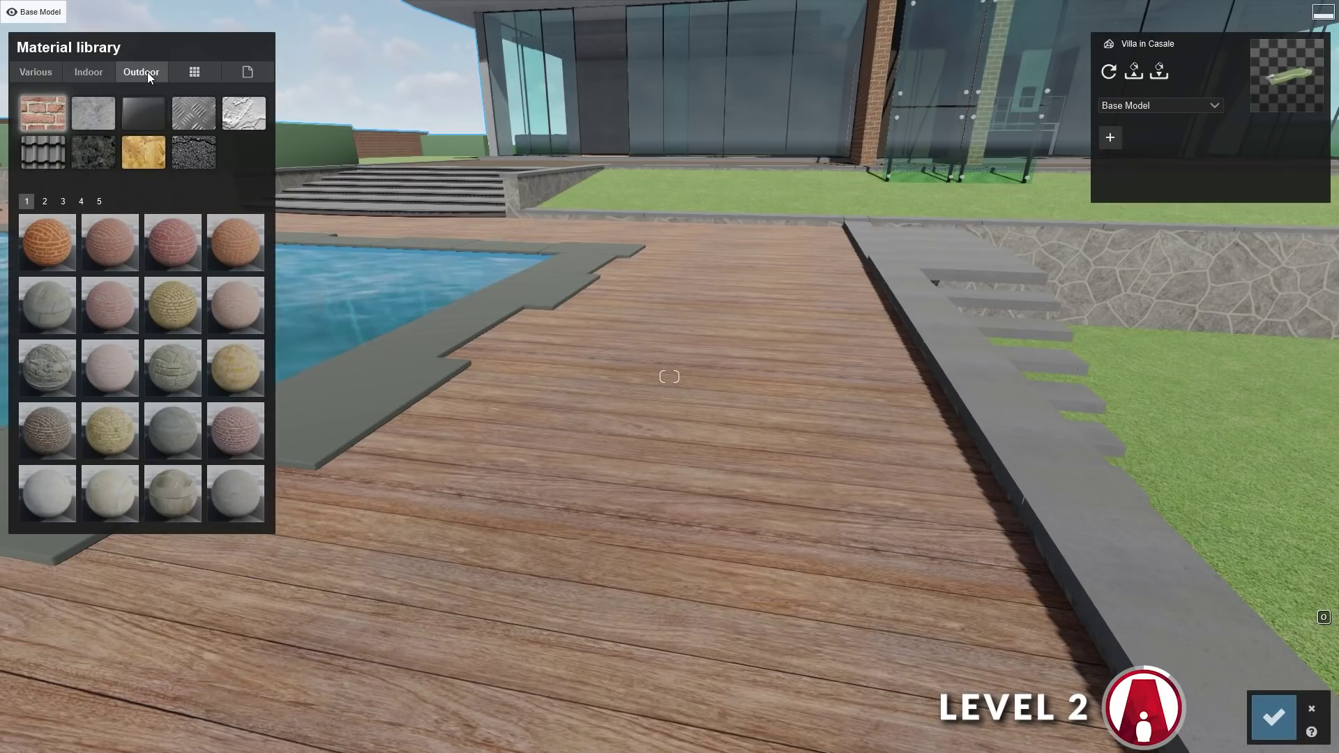
{"action": "left_click", "coordinate": [150, 154]}
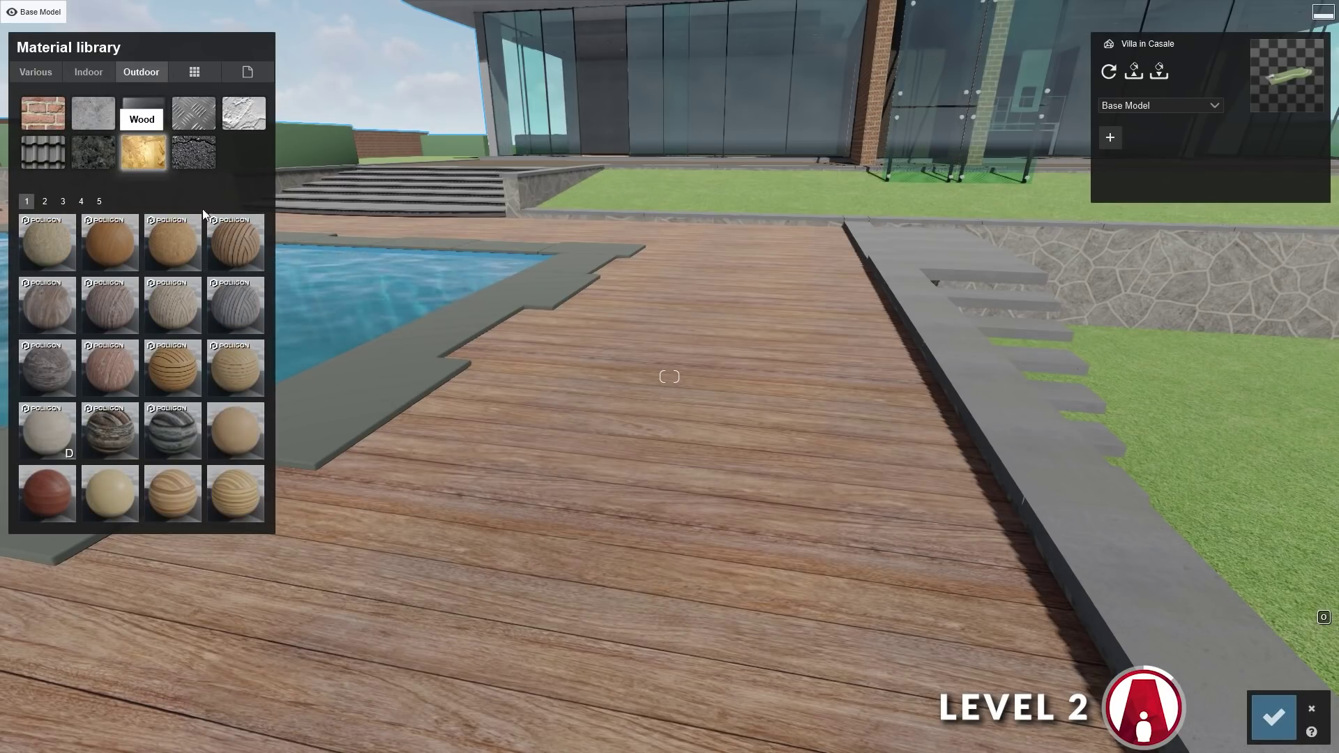
{"action": "left_click", "coordinate": [234, 244]}
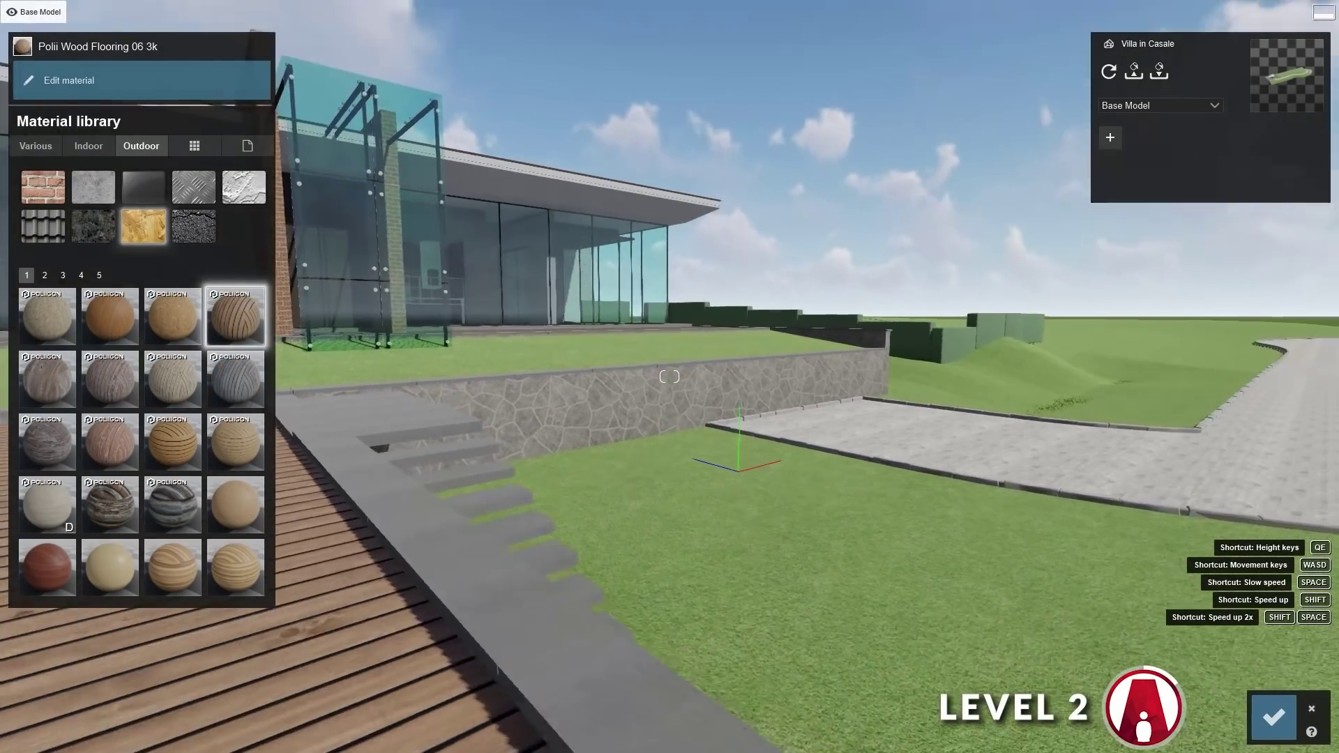
Apply a red-and-grey Poliigon outdoor stone paving to the brown terrace floor in front of the villa.
{"action": "key", "text": "w"}
{"action": "right_click_drag", "start_coordinate": [669, 376], "coordinate": [530, 447]}
{"action": "right_click_drag", "start_coordinate": [657, 491], "coordinate": [628, 491]}
{"action": "left_click", "coordinate": [627, 491]}
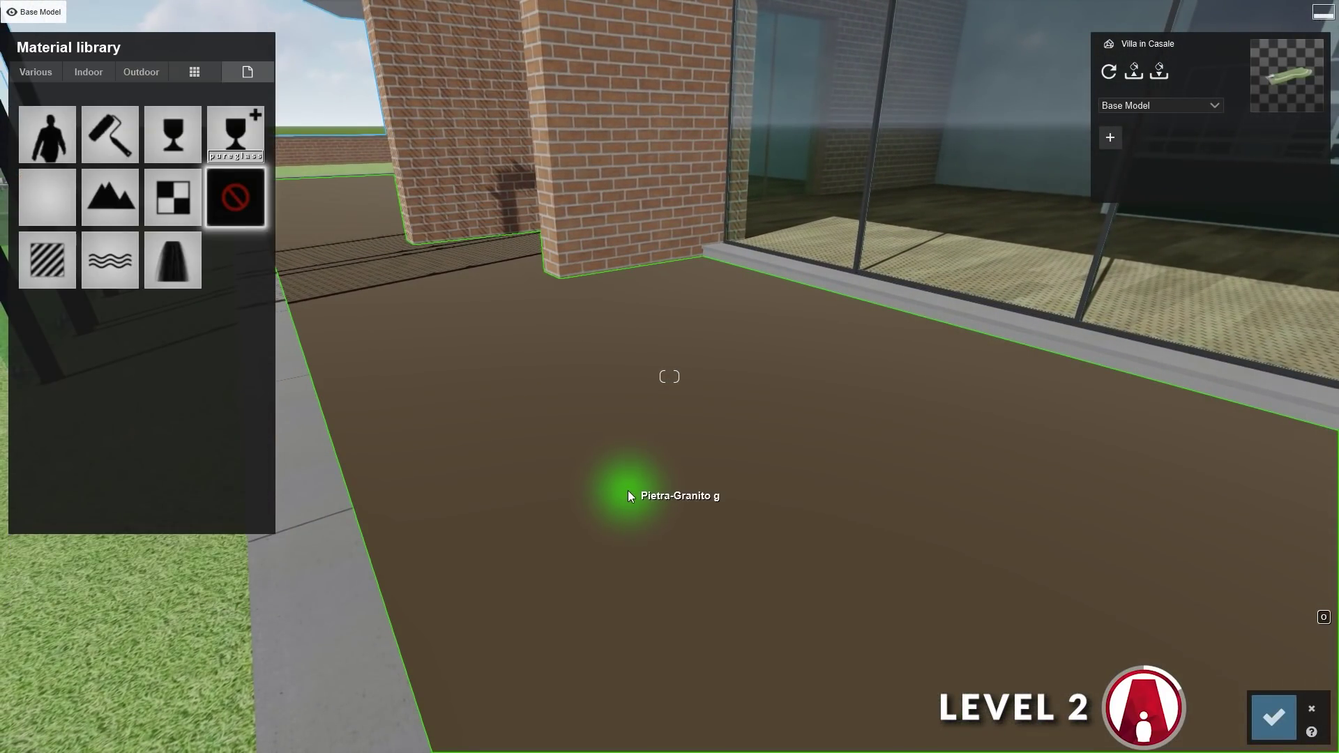
{"action": "left_click", "coordinate": [158, 74]}
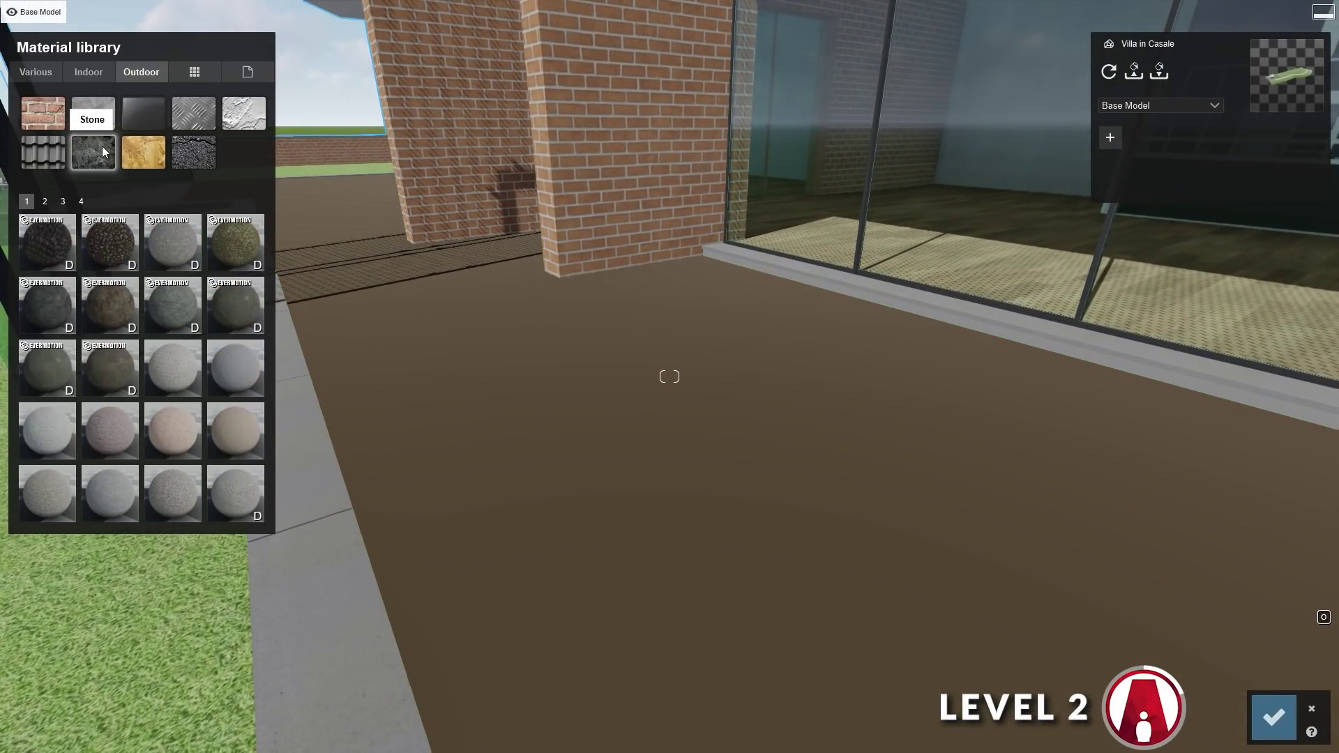
{"action": "left_click", "coordinate": [45, 200]}
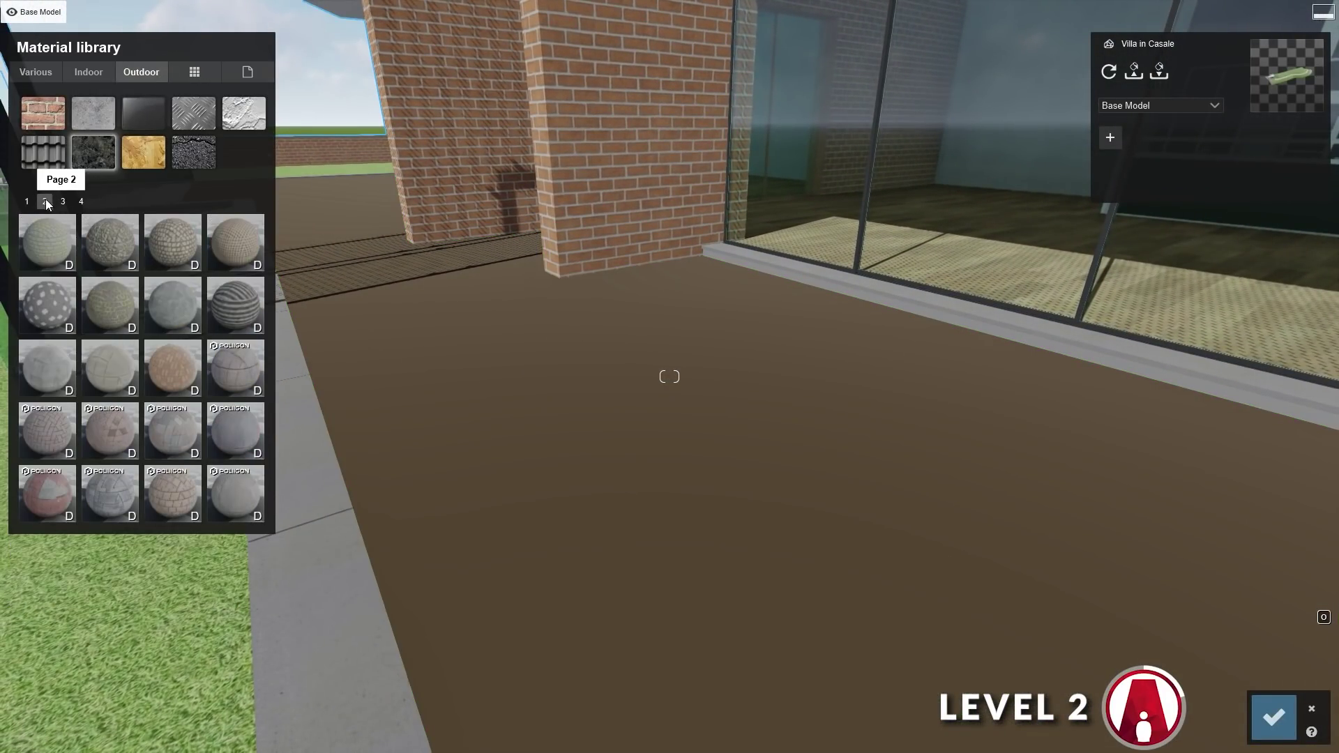
{"action": "left_click", "coordinate": [61, 499]}
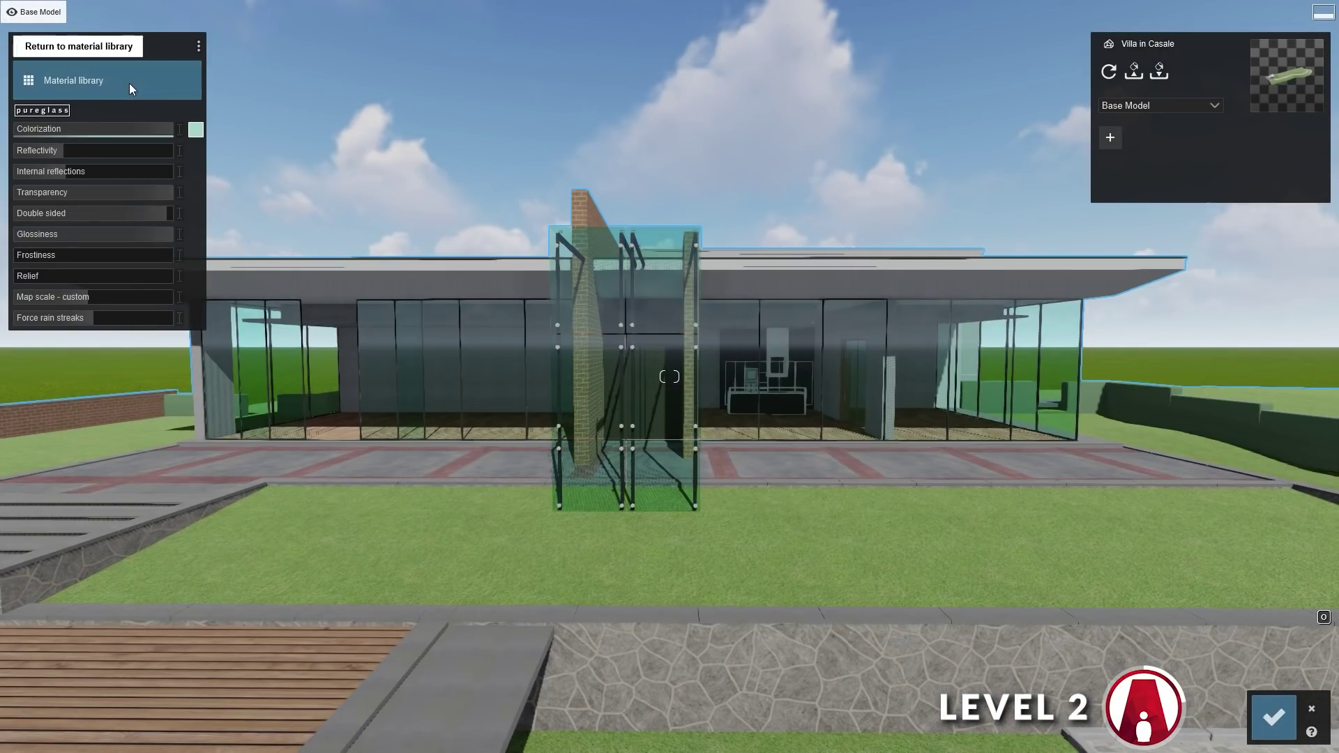
Change the entrance canopy's glass to the indoor glass material Rough Glass 003.
{"action": "left_click", "coordinate": [128, 83]}
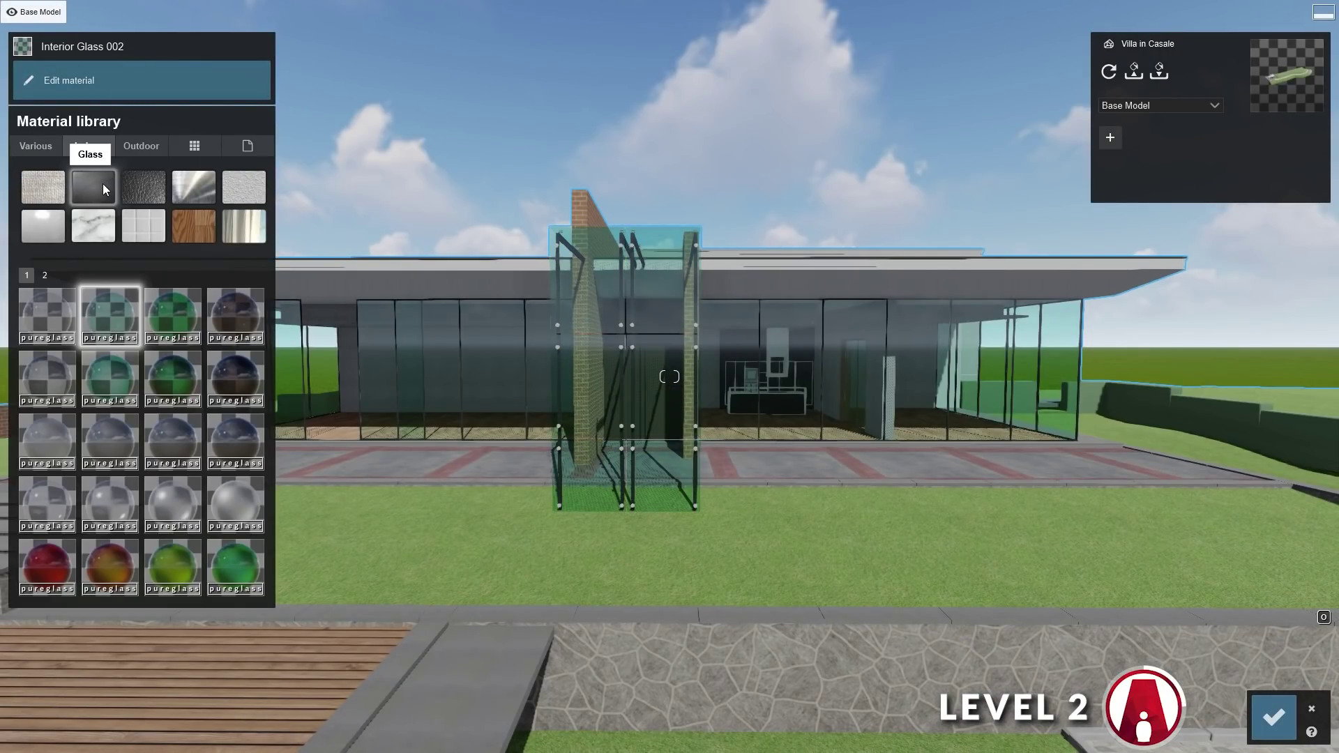
{"action": "left_click", "coordinate": [191, 503]}
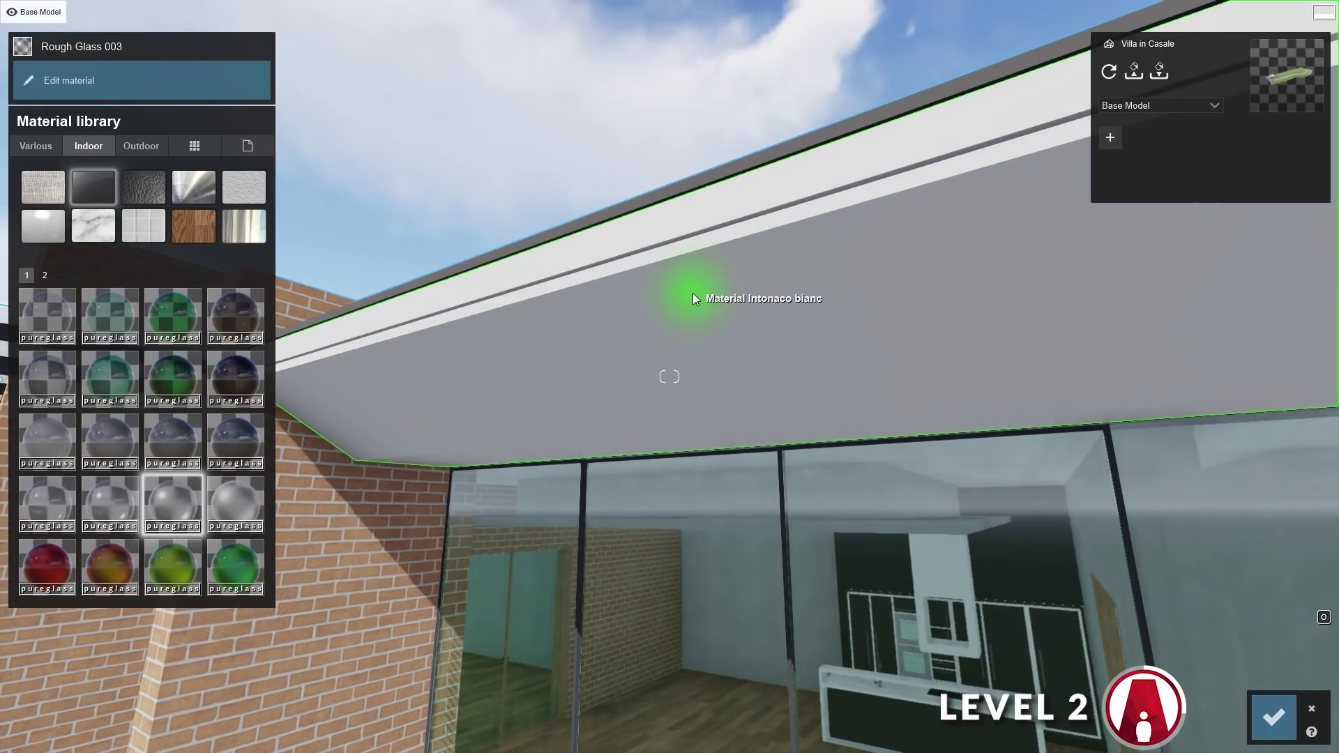
{"action": "left_click", "coordinate": [693, 293]}
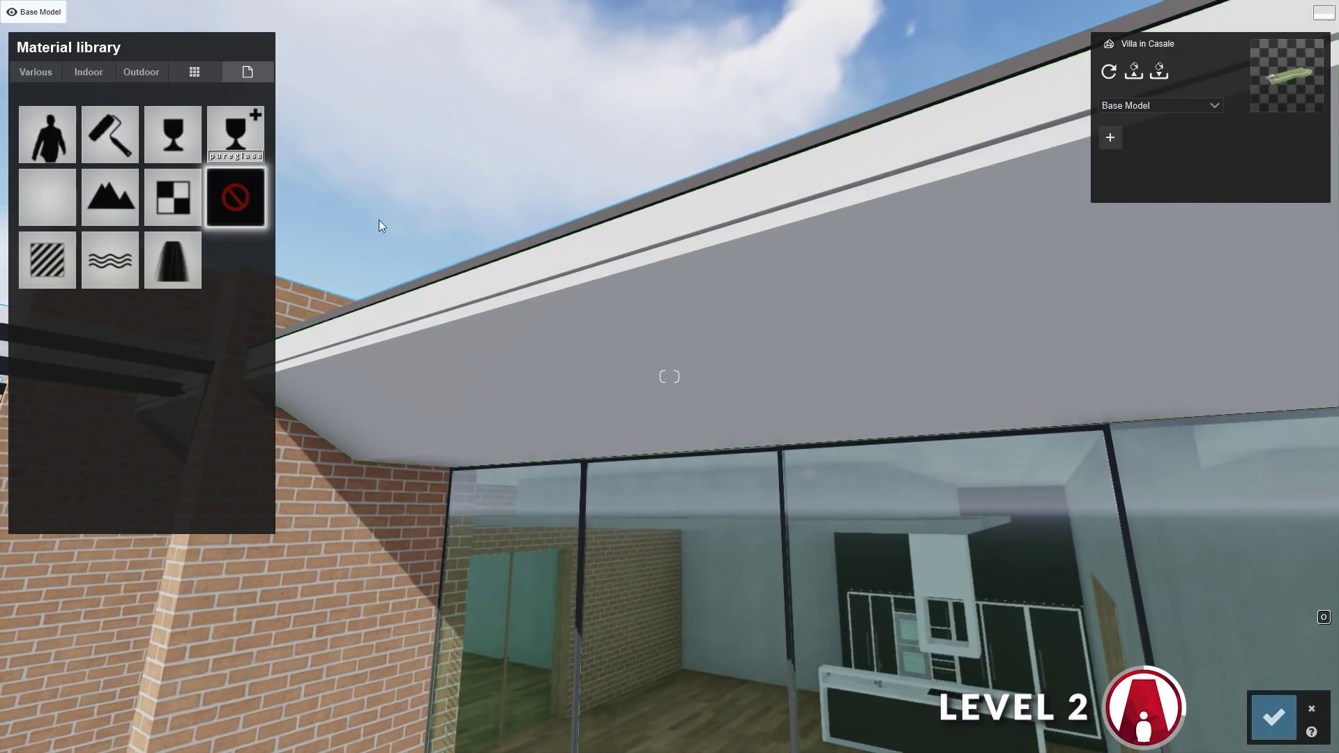
{"action": "left_click", "coordinate": [142, 72]}
{"action": "left_click", "coordinate": [246, 114]}
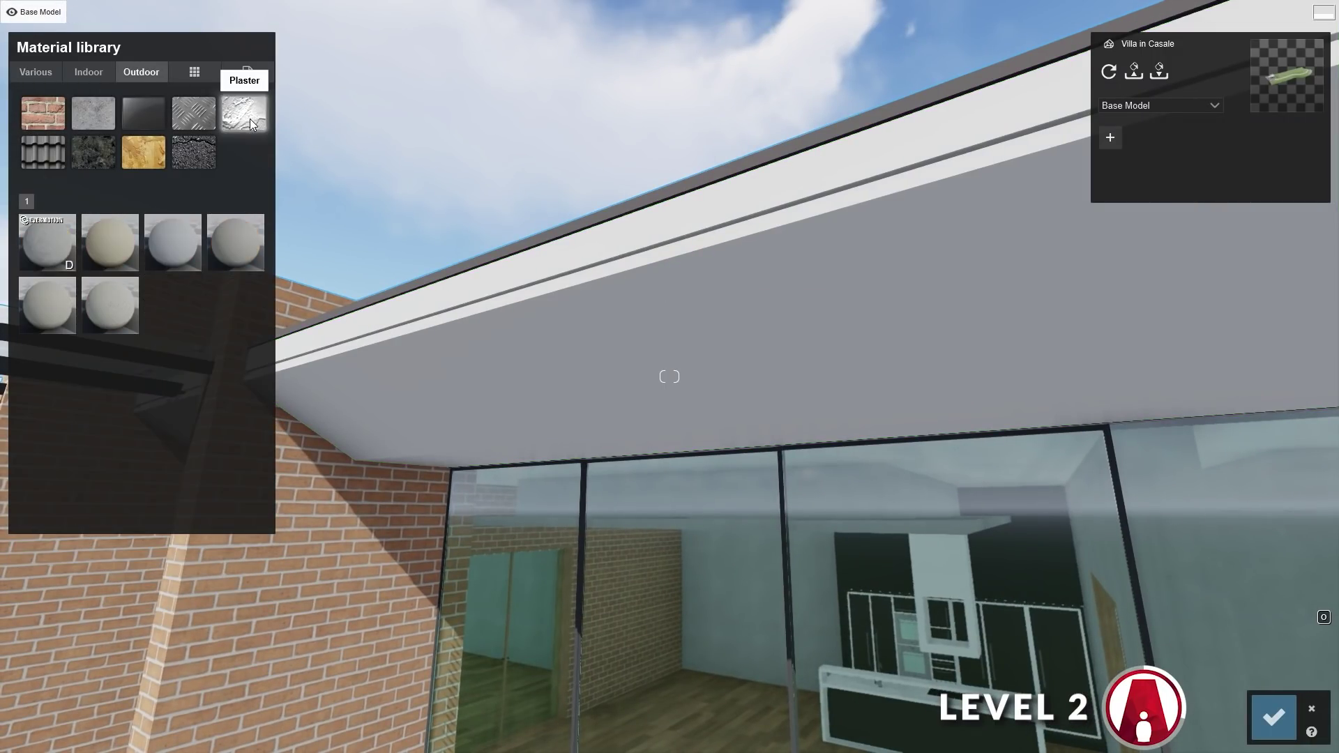
{"action": "left_click", "coordinate": [169, 249]}
{"action": "left_click", "coordinate": [224, 331]}
{"action": "left_click", "coordinate": [120, 325]}
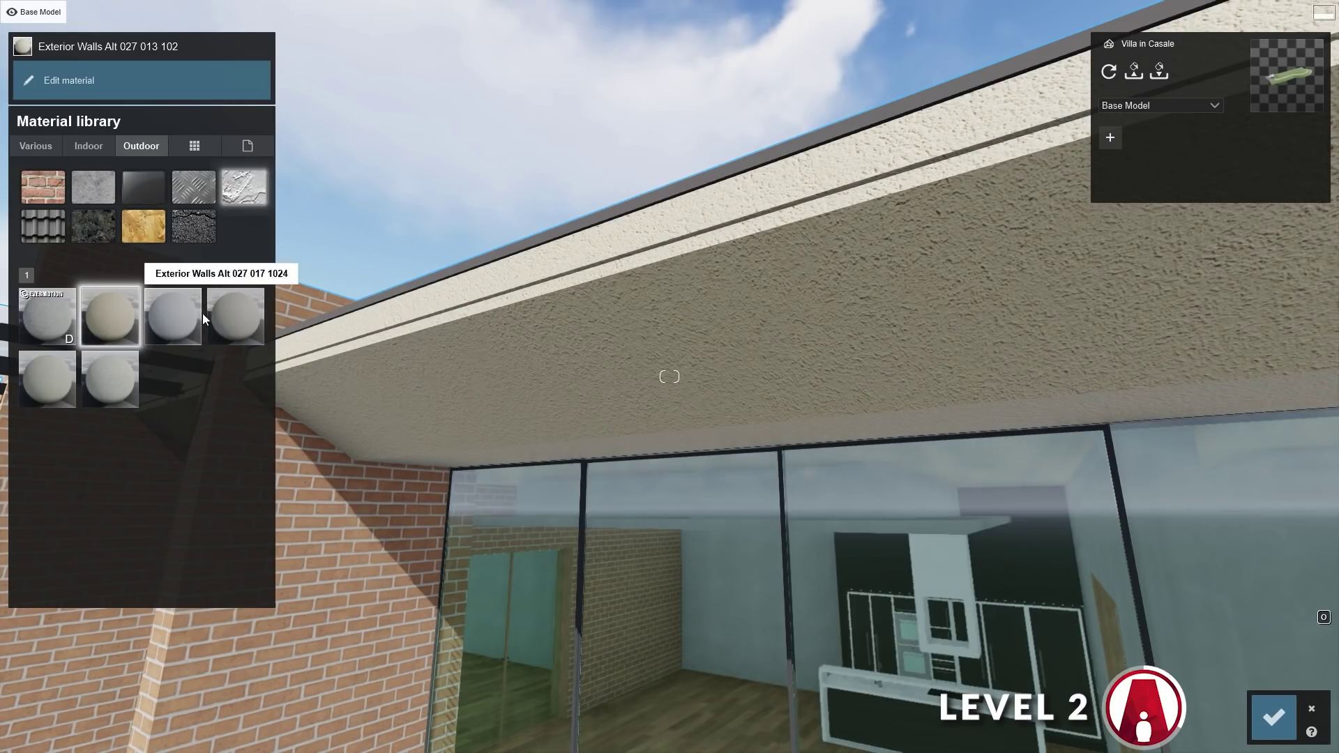
{"action": "left_click", "coordinate": [118, 380]}
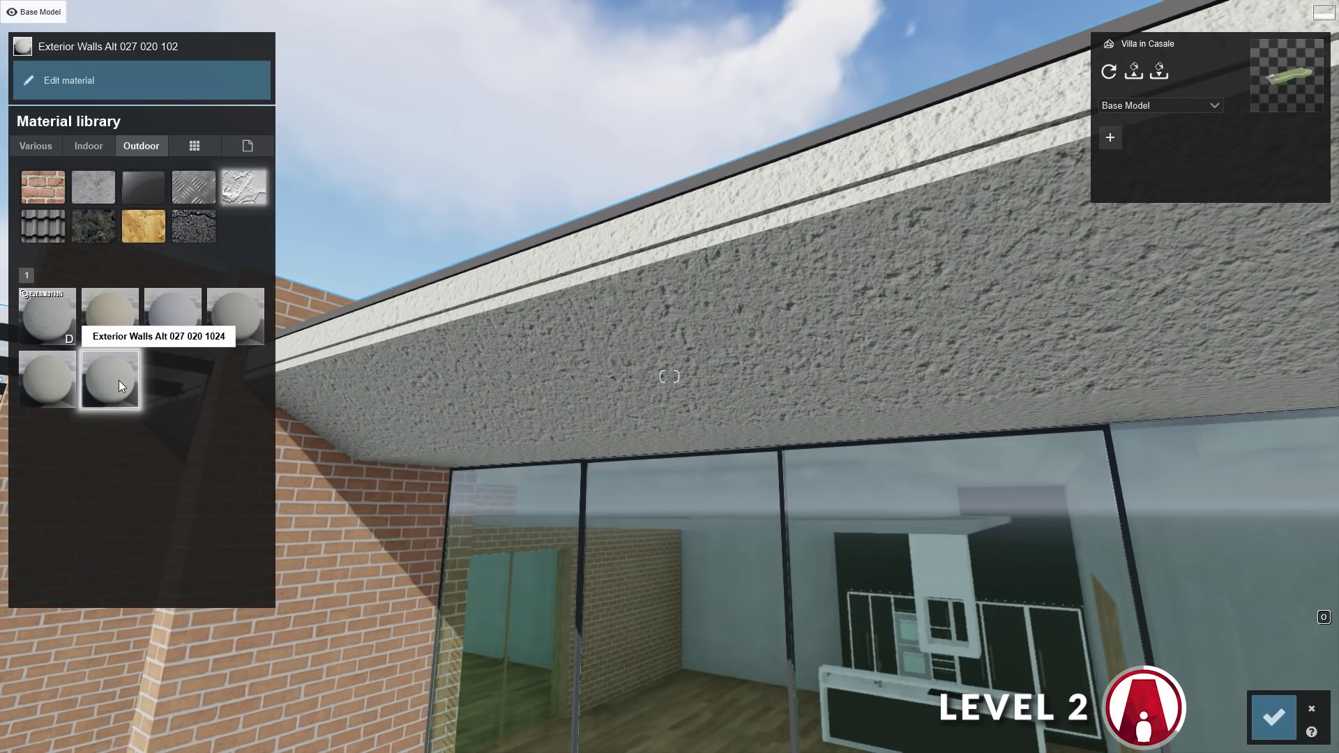
Set the roof plaster's colorization to about 0.8 and adjust its tint colour.
{"action": "left_click", "coordinate": [118, 380]}
{"action": "left_click_drag", "start_coordinate": [68, 132], "coordinate": [152, 136]}
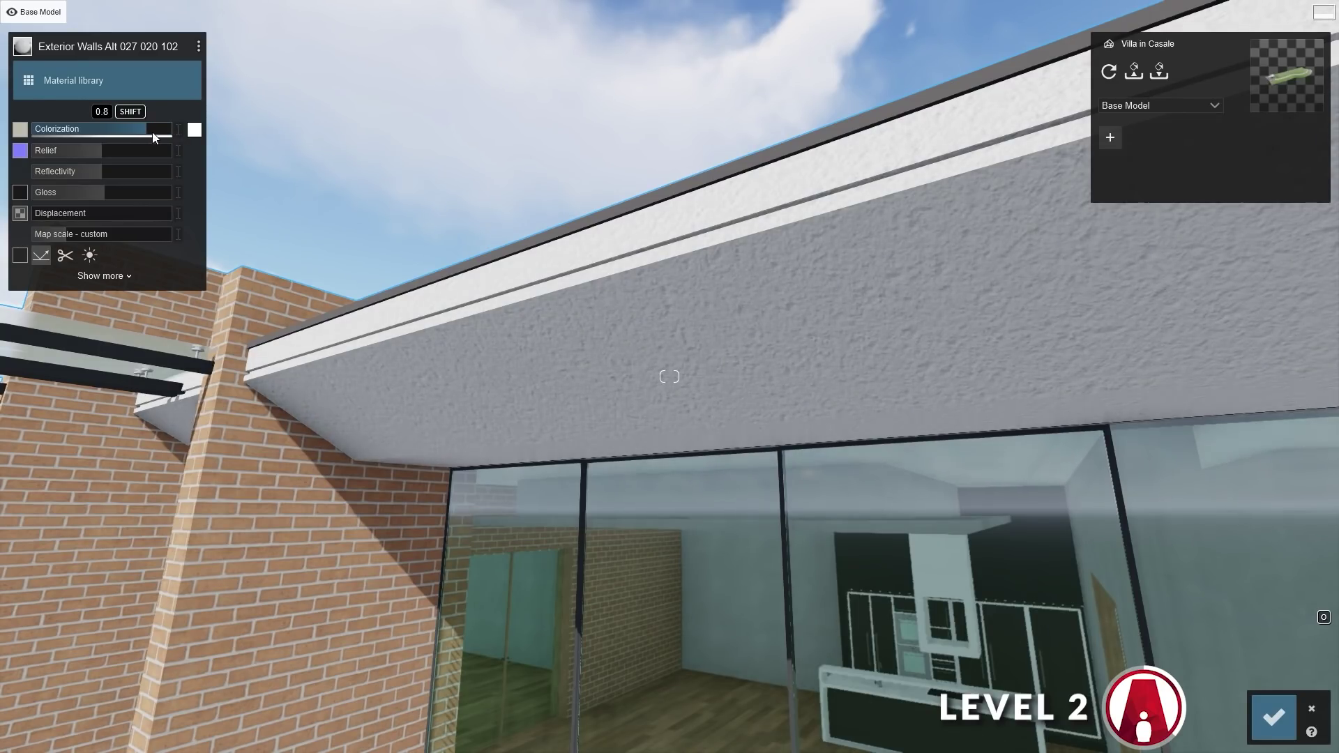
{"action": "left_click", "coordinate": [194, 129]}
{"action": "left_click_drag", "start_coordinate": [226, 112], "coordinate": [199, 63]}
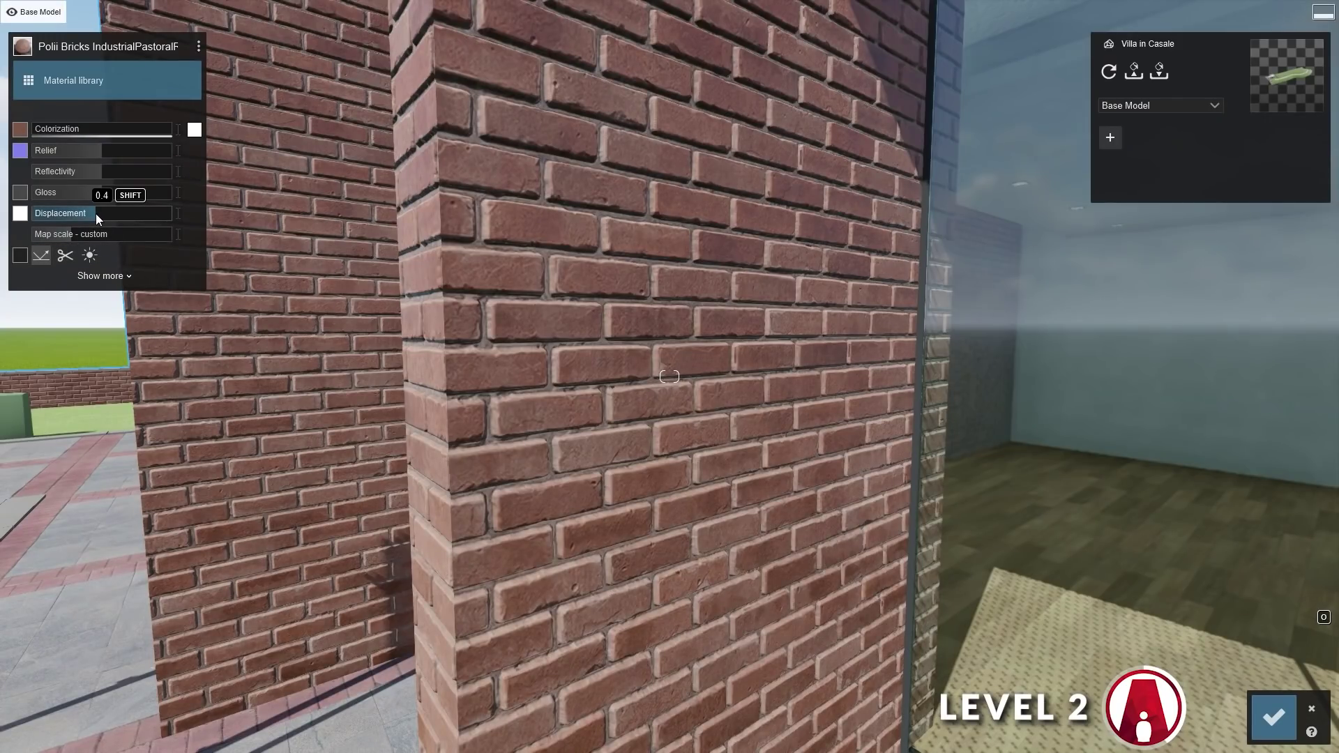
Adjust the displacement strength of the brick wall, the stone retaining wall and the cobblestone driveway materials.
{"action": "left_click_drag", "start_coordinate": [95, 214], "coordinate": [28, 230]}
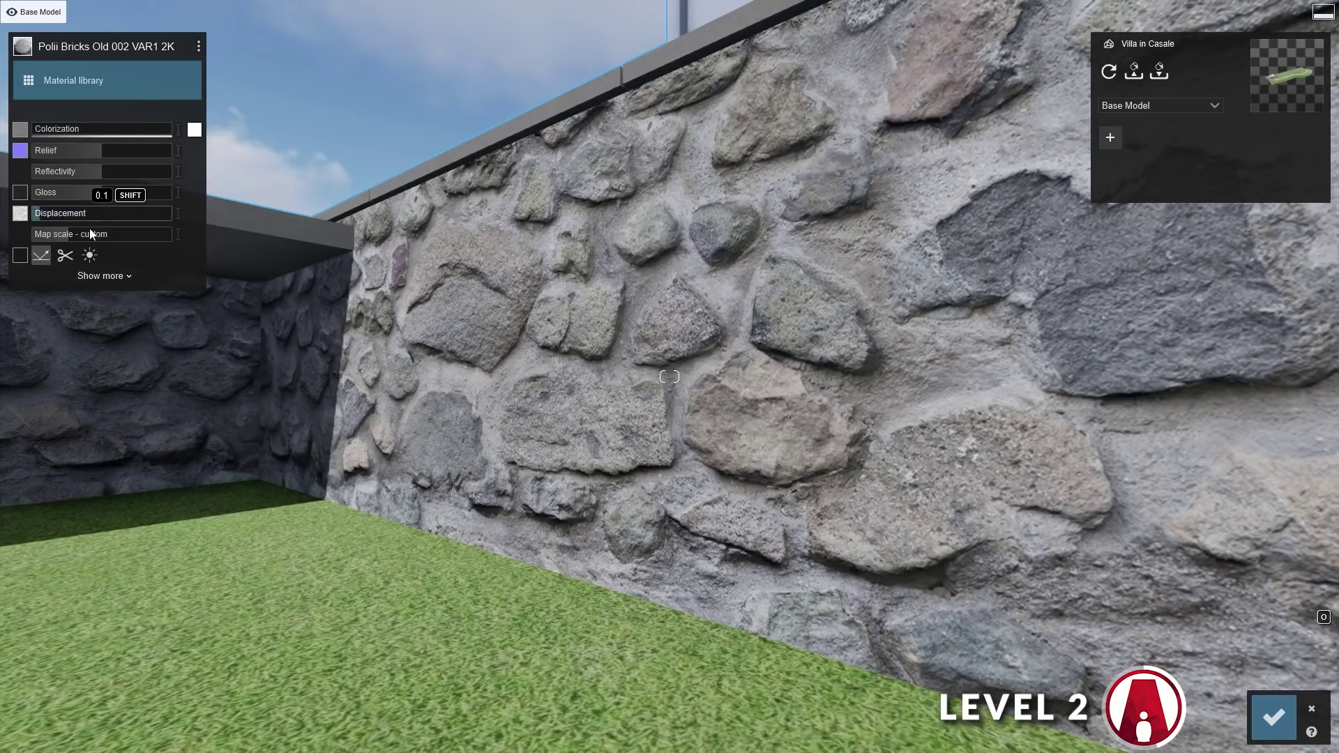
{"action": "left_click_drag", "start_coordinate": [90, 232], "coordinate": [241, 244]}
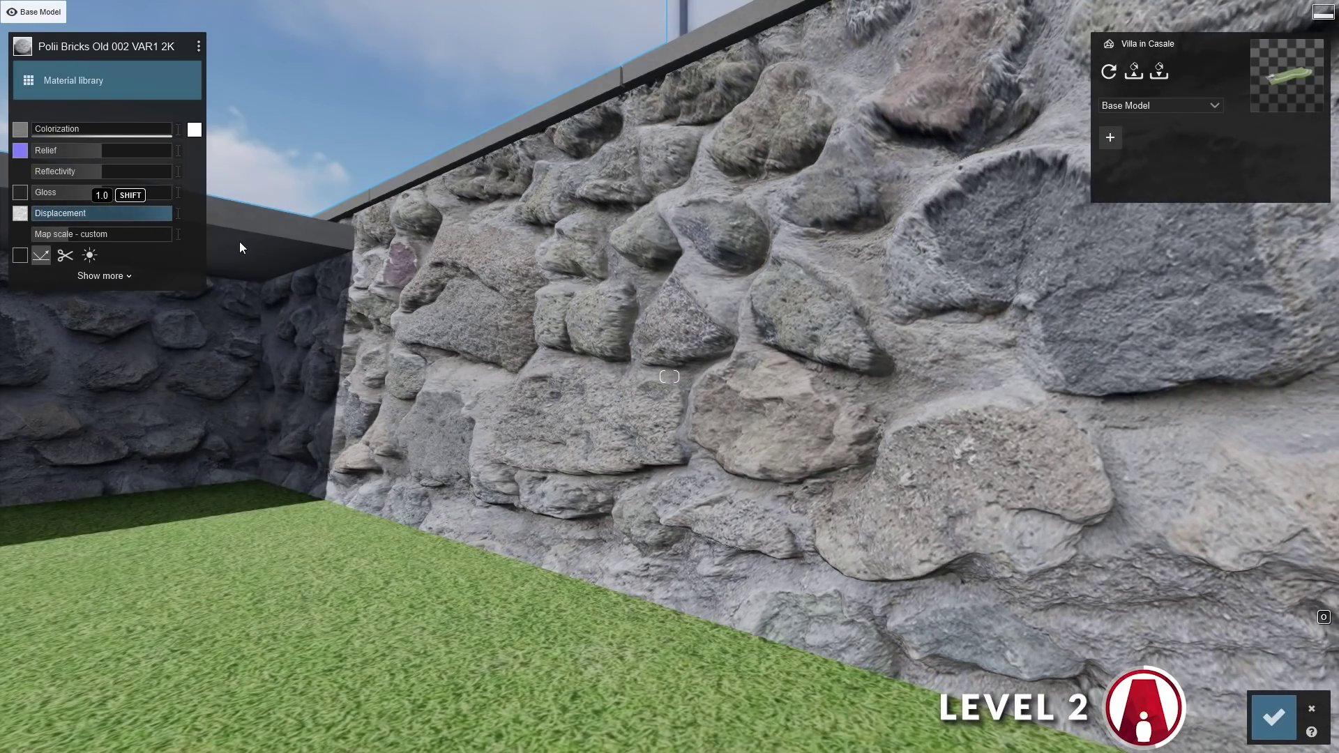
{"action": "left_click_drag", "start_coordinate": [150, 245], "coordinate": [109, 228]}
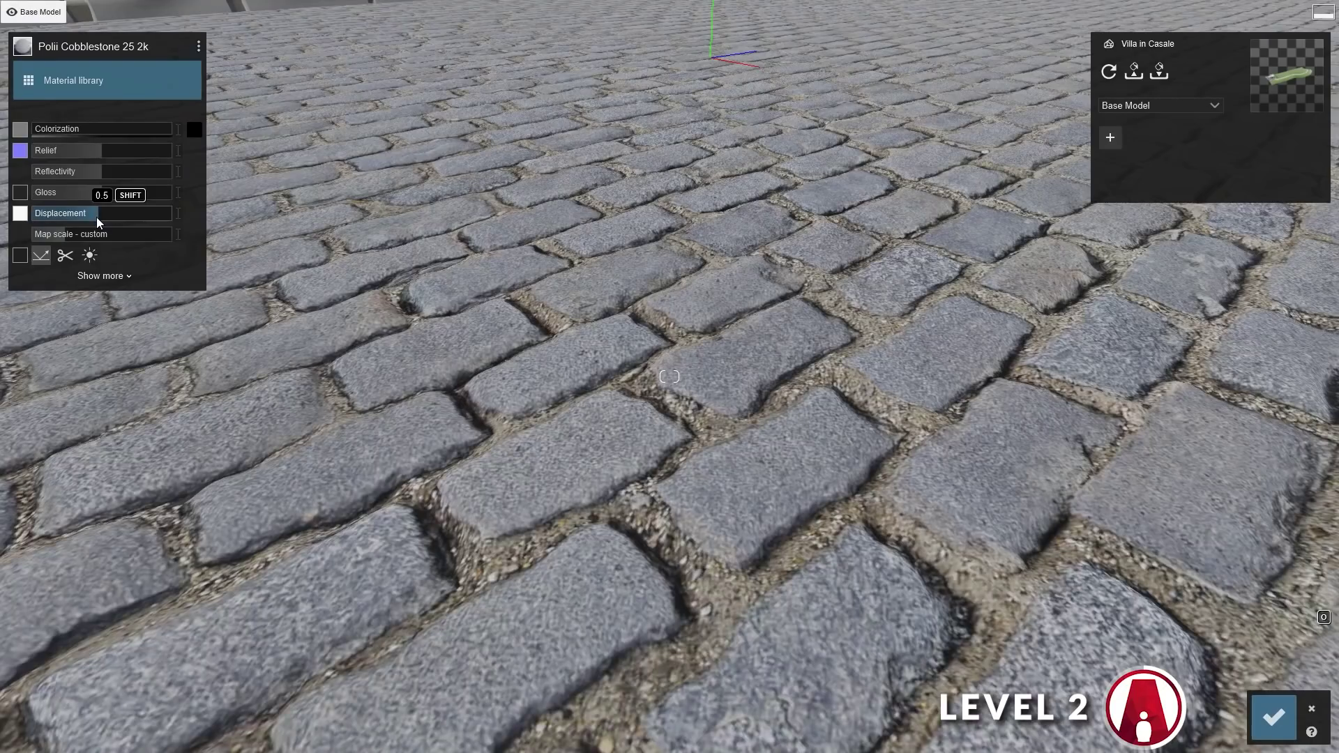
{"action": "left_click_drag", "start_coordinate": [96, 216], "coordinate": [134, 223]}
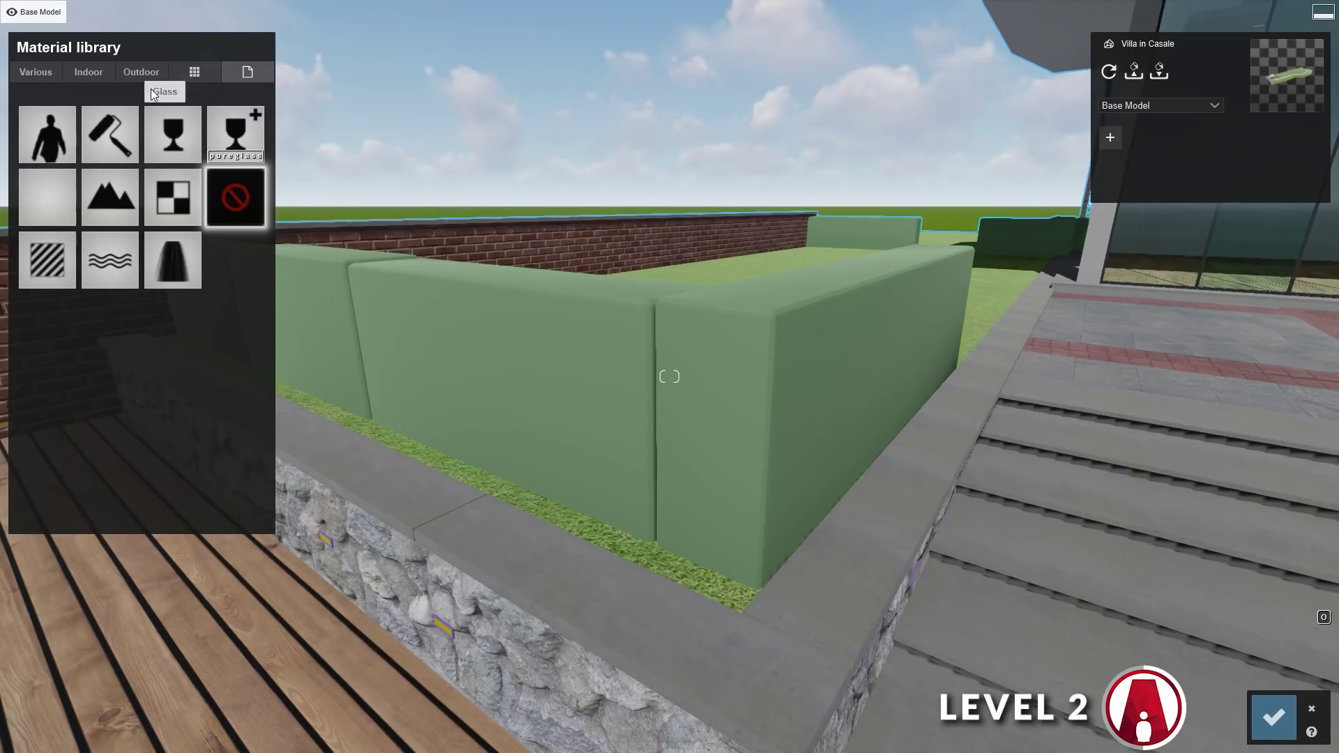
Apply the first Leaves material to the green hedge blocks and reduce the leaf size slightly.
{"action": "left_click", "coordinate": [30, 74]}
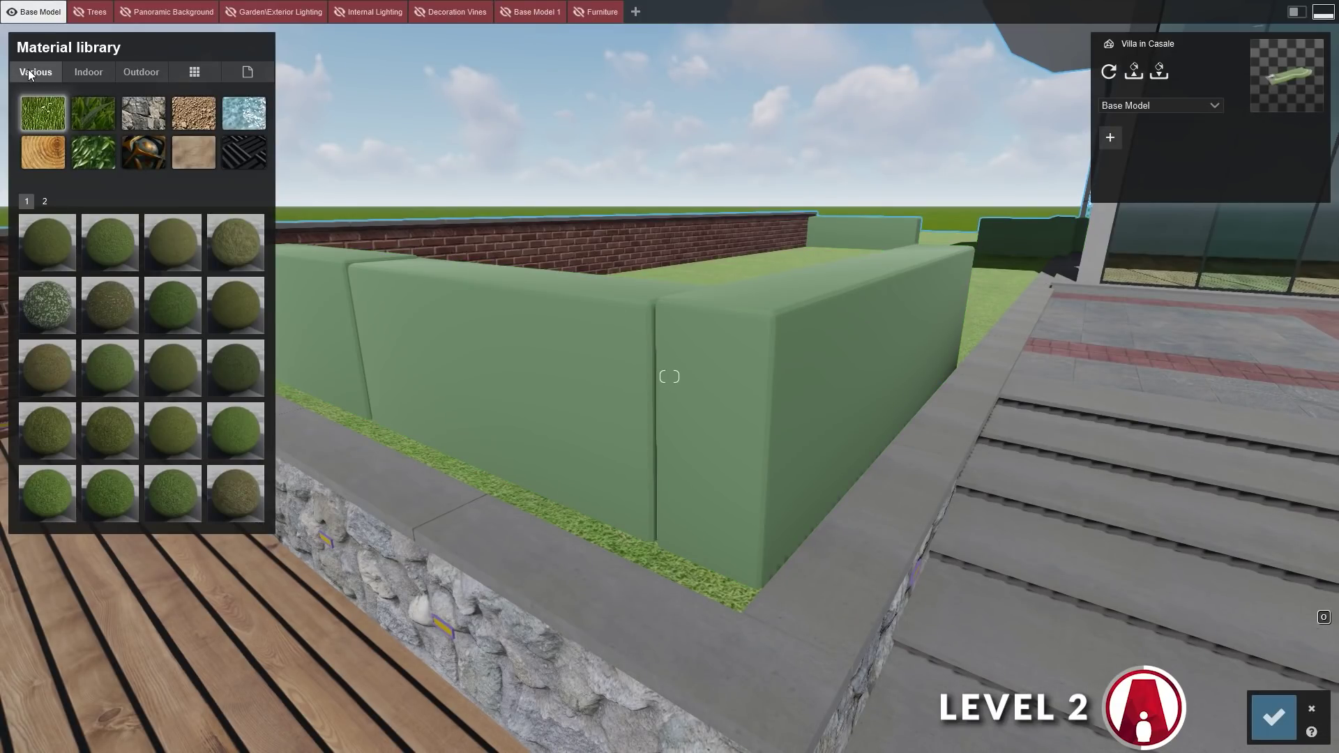
{"action": "left_click", "coordinate": [90, 149]}
{"action": "left_click", "coordinate": [67, 241]}
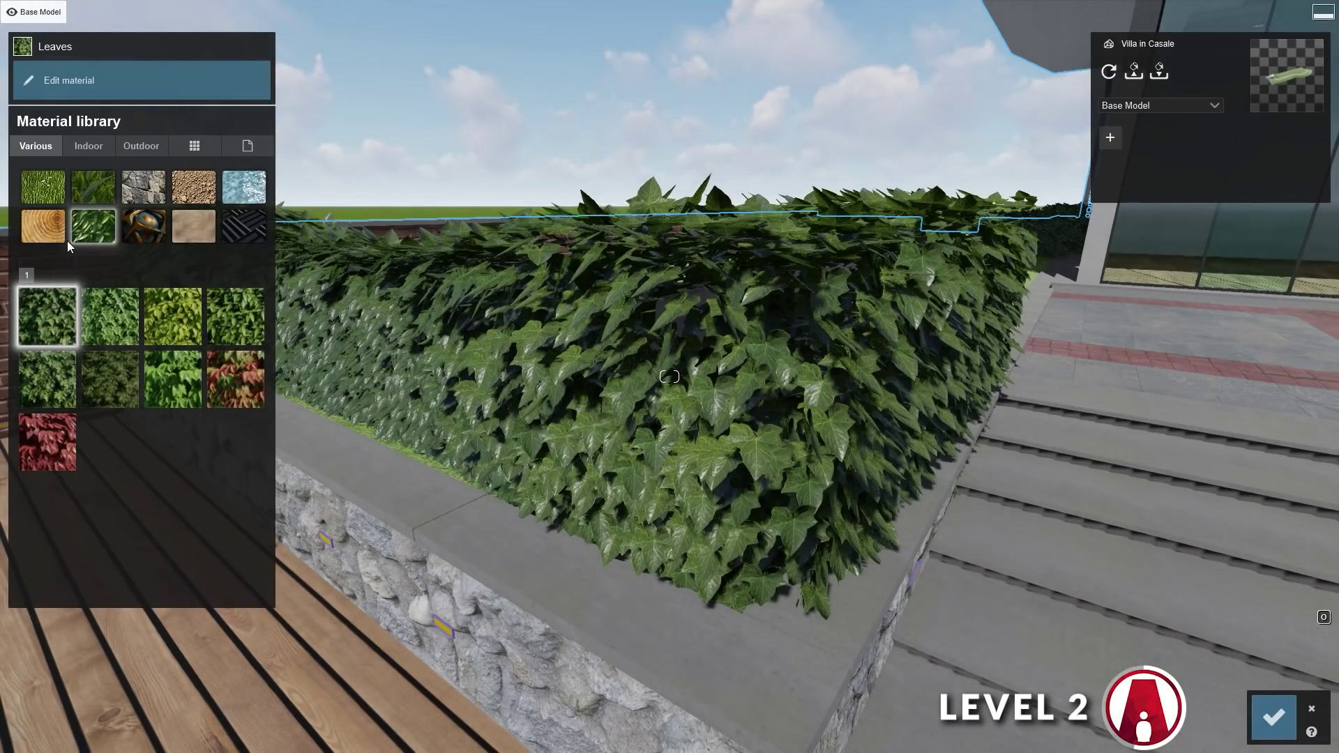
{"action": "left_click", "coordinate": [46, 332]}
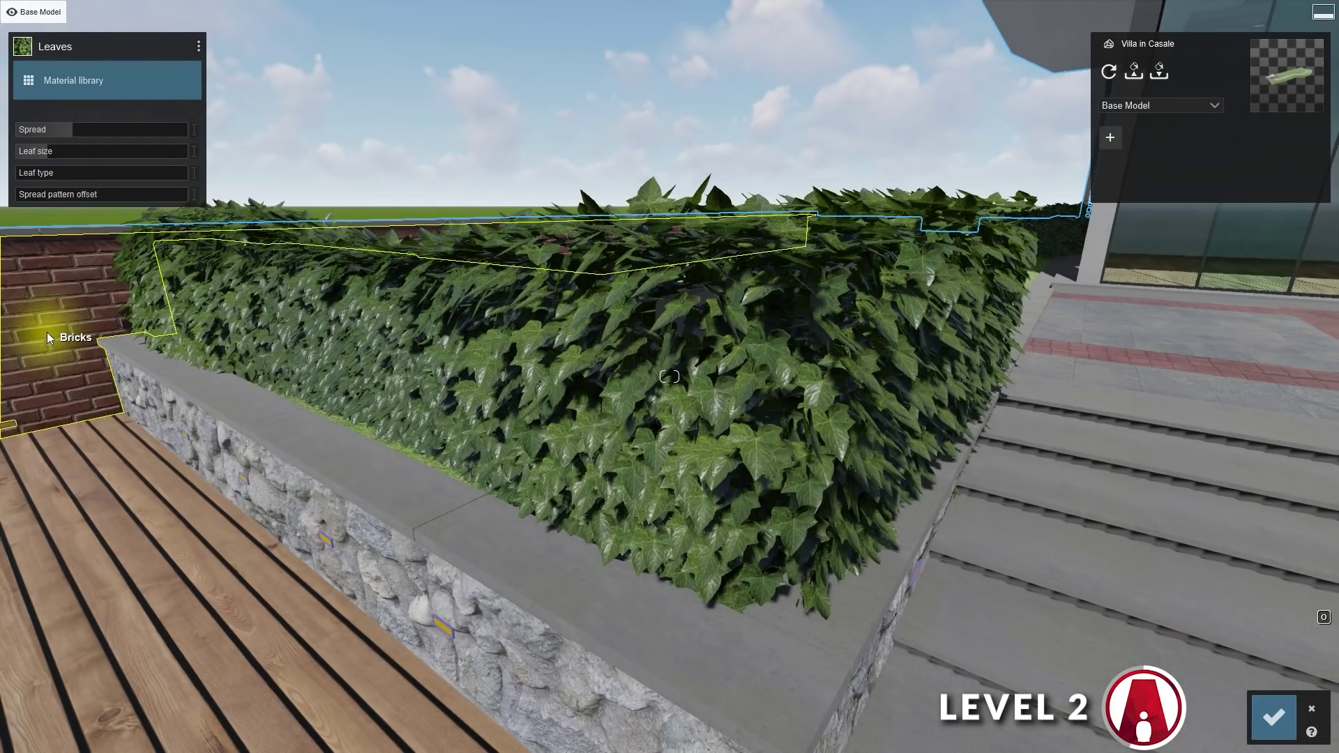
{"action": "left_click_drag", "start_coordinate": [46, 153], "coordinate": [39, 156]}
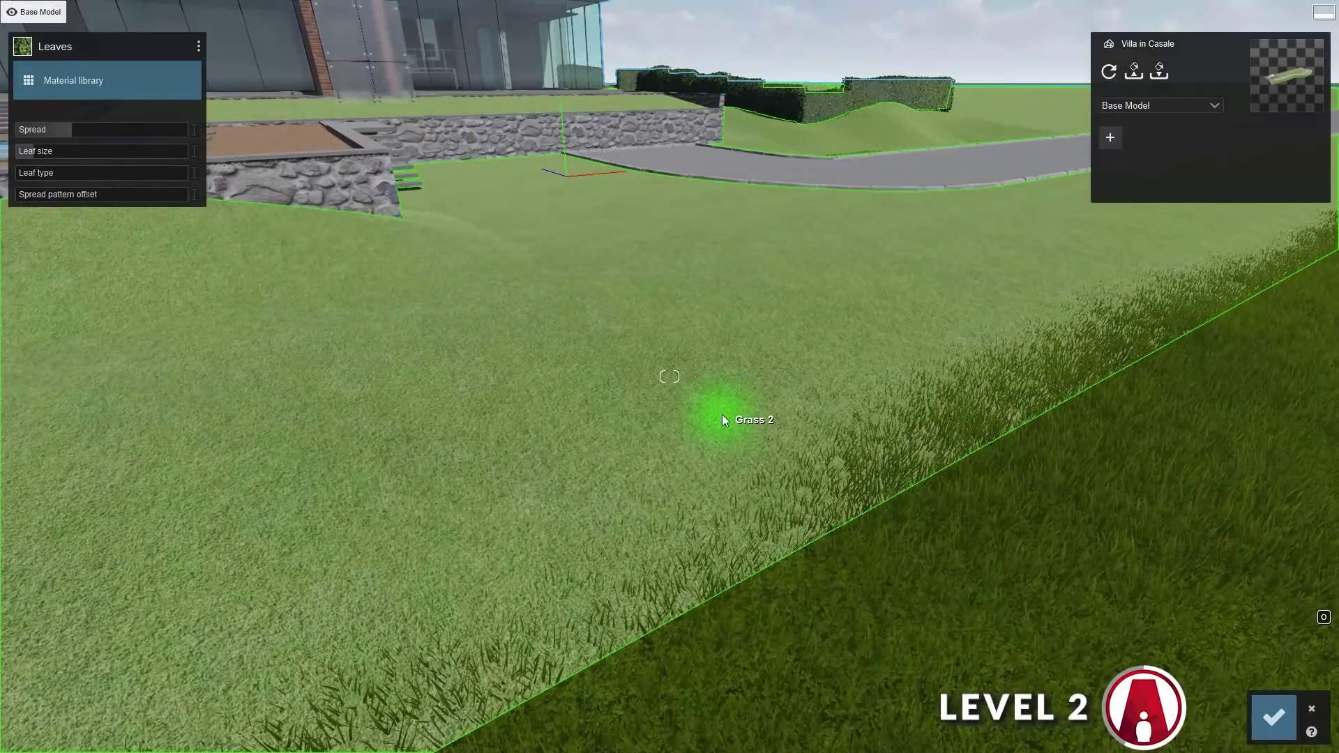
Assign the Landscape material to the large Grass 2 surface so it blends with the surrounding terrain.
{"action": "left_click", "coordinate": [723, 415]}
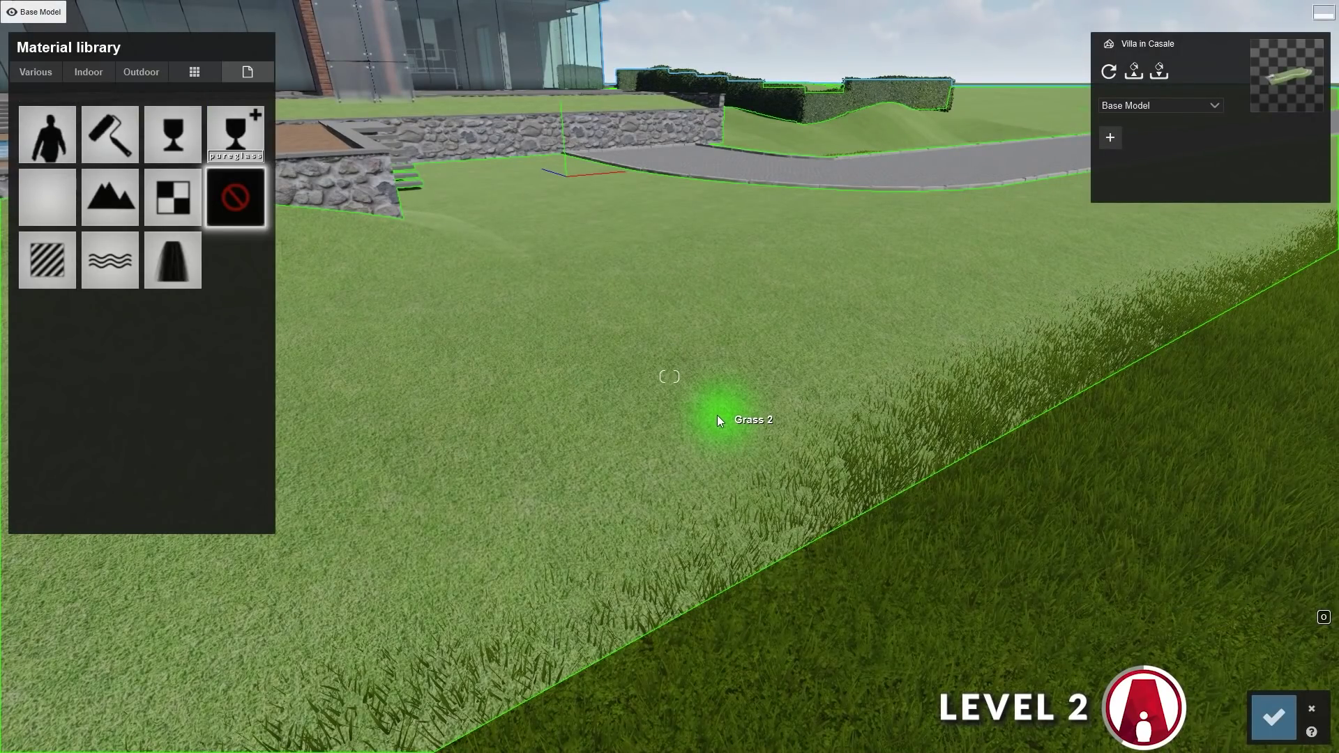
{"action": "left_click", "coordinate": [116, 200]}
{"action": "right_click_drag", "start_coordinate": [522, 365], "coordinate": [837, 373]}
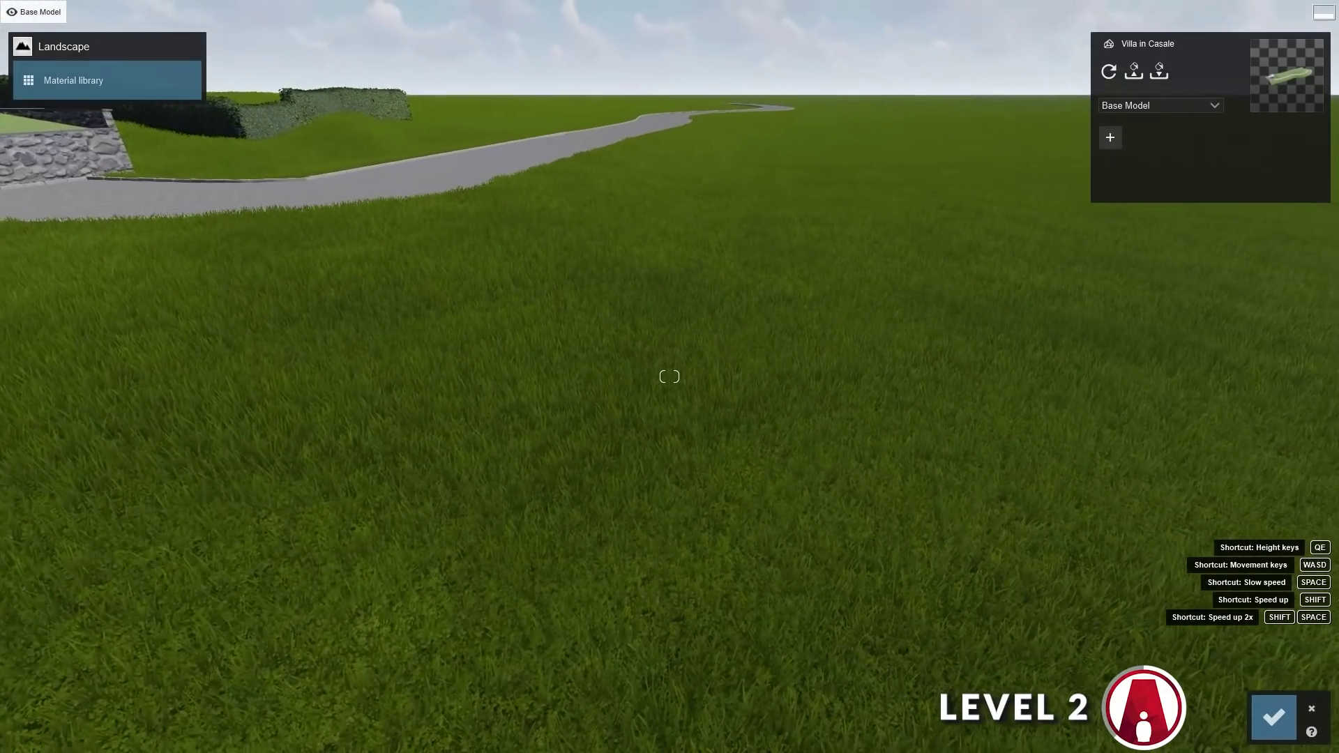
Assign the 3D grass material Wild Grass 02 to the Grass 1 lawn in front of the villa.
{"action": "right_click_drag", "start_coordinate": [669, 377], "coordinate": [690, 361]}
{"action": "right_click_drag", "start_coordinate": [588, 352], "coordinate": [411, 297]}
{"action": "key", "text": "w"}
{"action": "key", "text": "w"}
{"action": "right_click_drag", "start_coordinate": [670, 376], "coordinate": [713, 425]}
{"action": "left_click", "coordinate": [749, 443]}
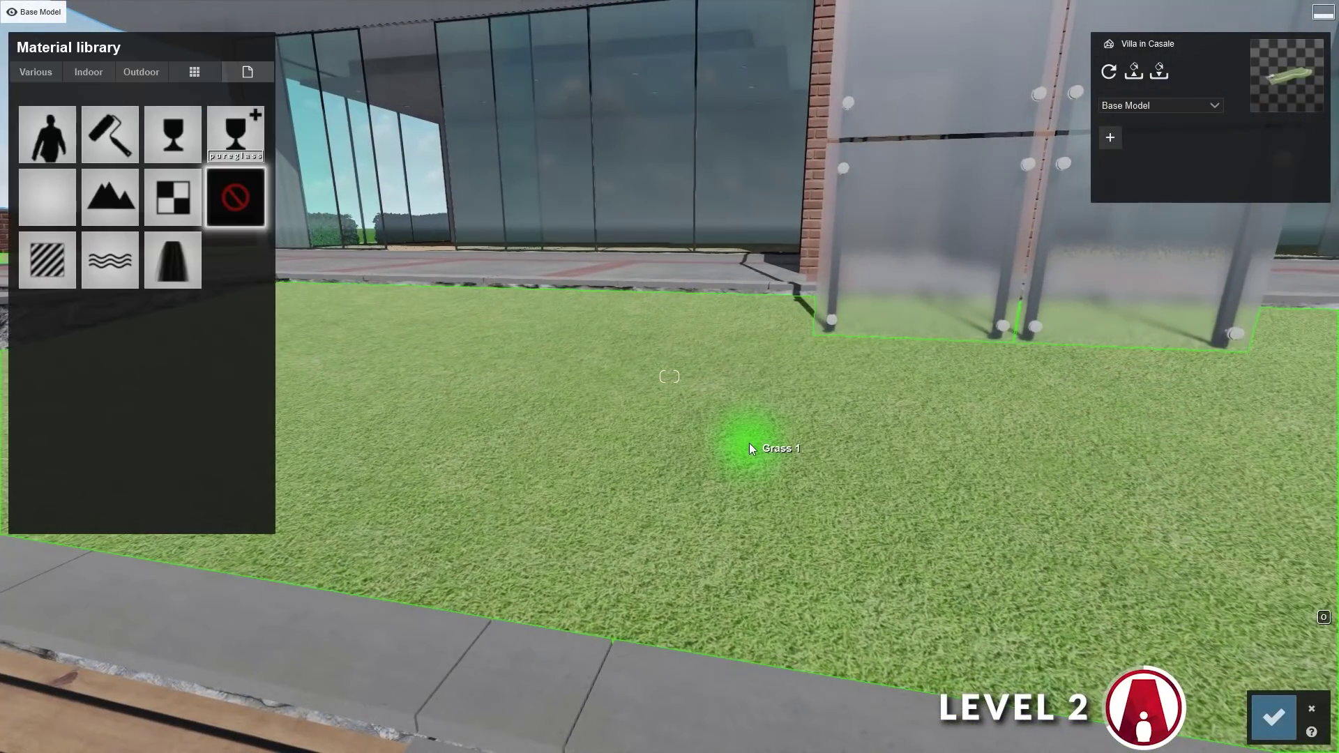
{"action": "left_click", "coordinate": [90, 113]}
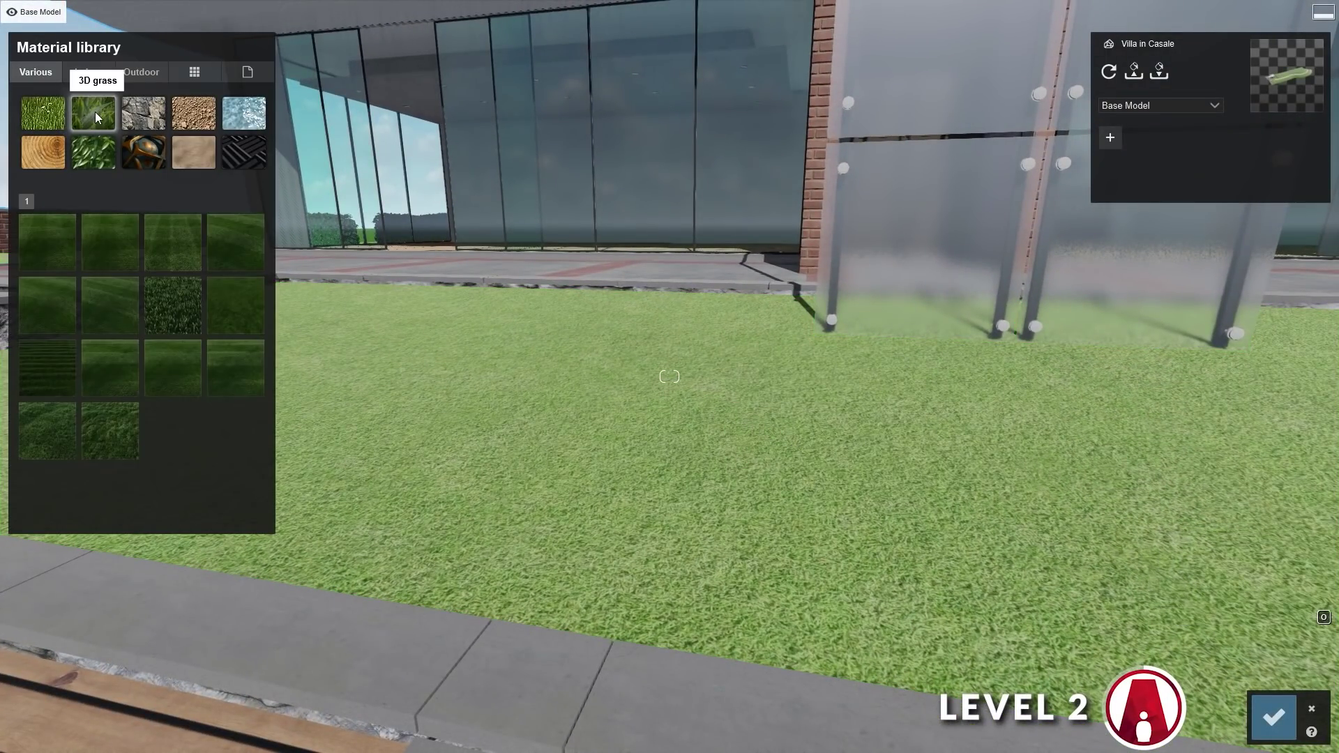
{"action": "left_click", "coordinate": [43, 429]}
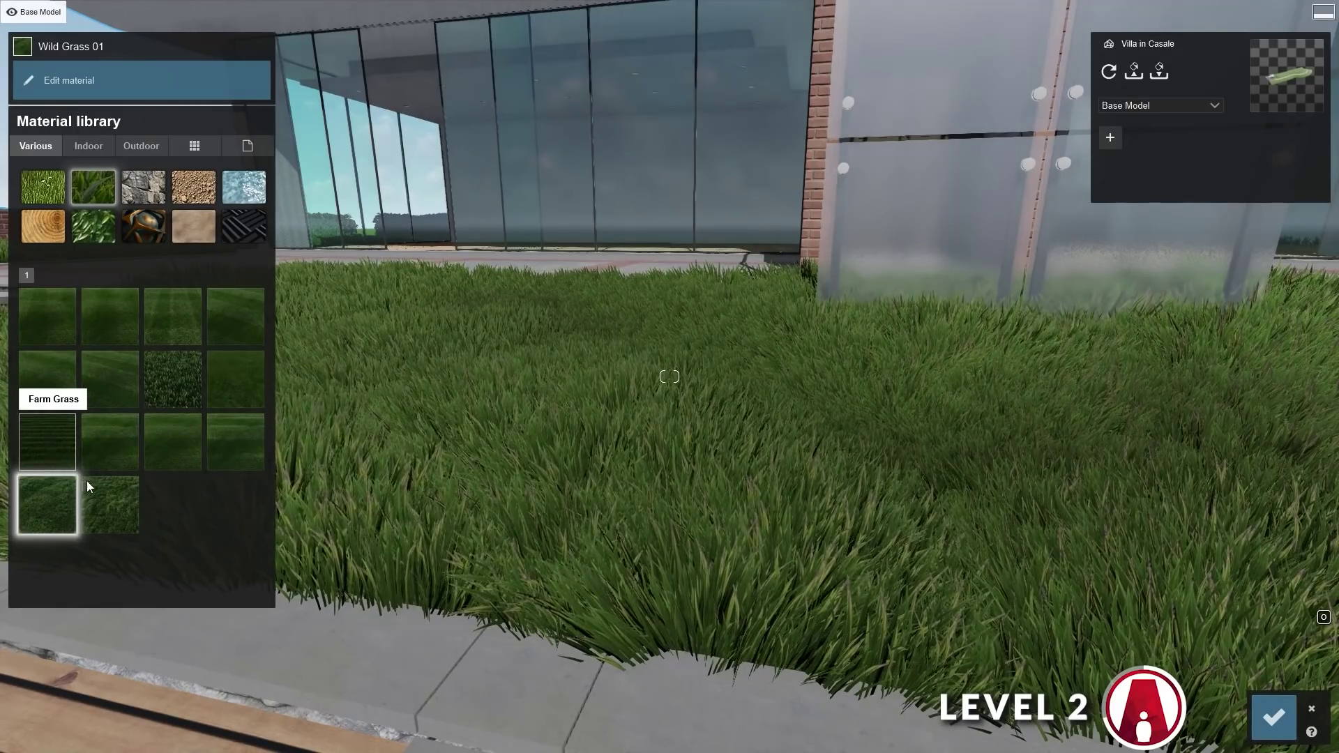
{"action": "left_click", "coordinate": [106, 501]}
{"action": "left_click", "coordinate": [249, 385]}
{"action": "left_click", "coordinate": [194, 448]}
{"action": "left_click", "coordinate": [119, 508]}
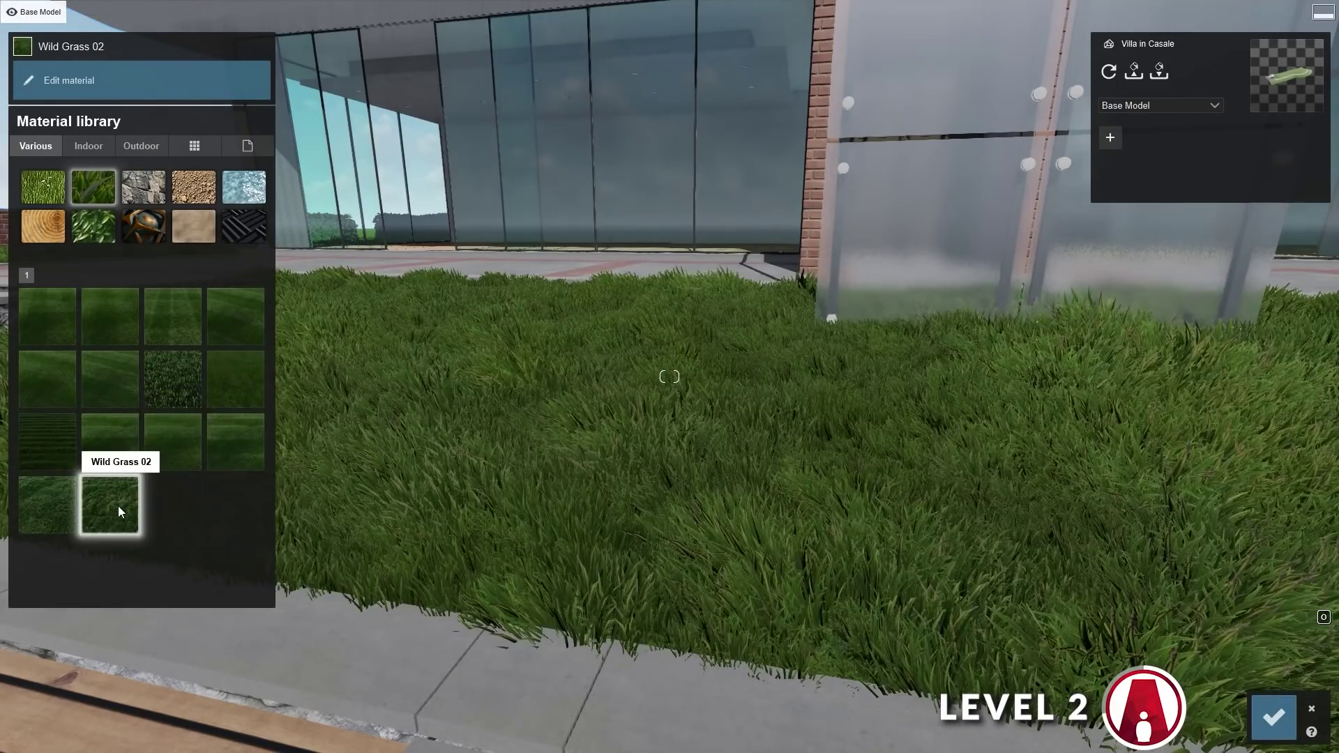
{"action": "left_click", "coordinate": [118, 508]}
{"action": "key", "text": "s"}
{"action": "left_click_drag", "start_coordinate": [78, 197], "coordinate": [102, 236]}
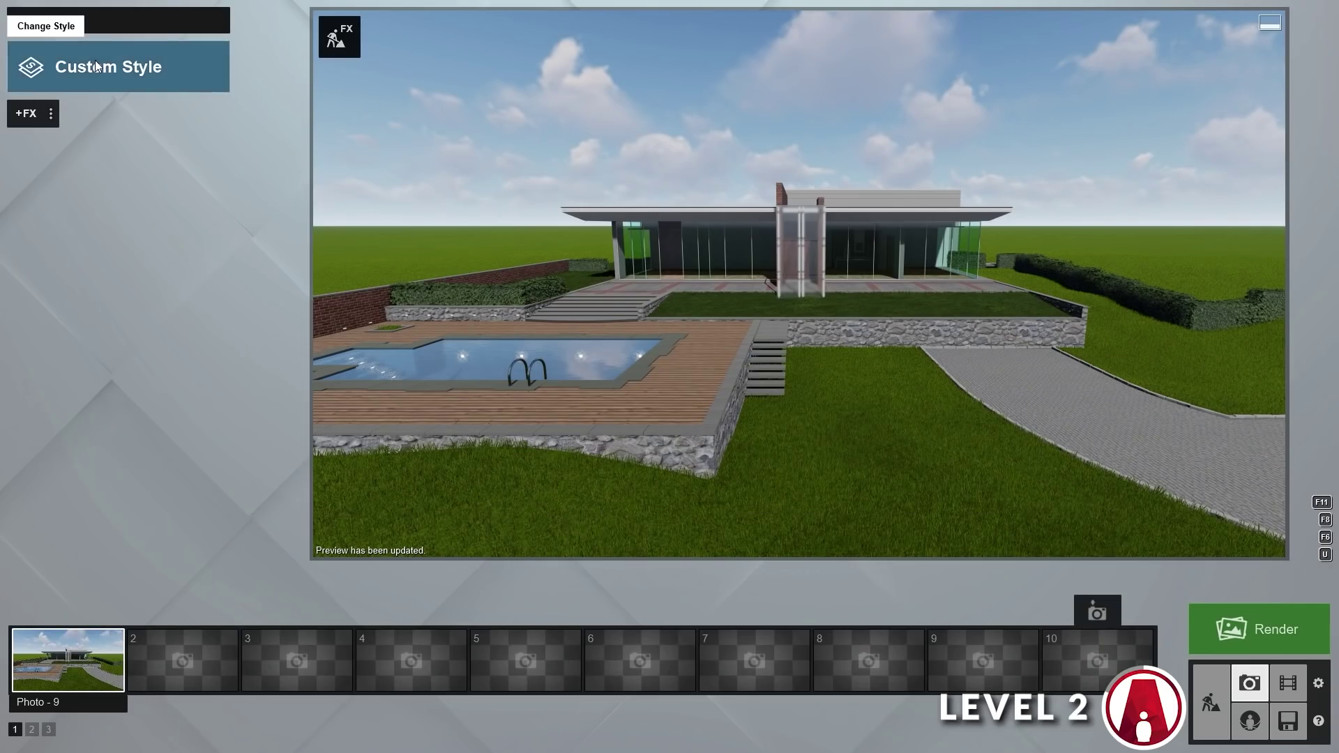
Try the Realistic and Dawn styles on the photo.
{"action": "left_click", "coordinate": [89, 68]}
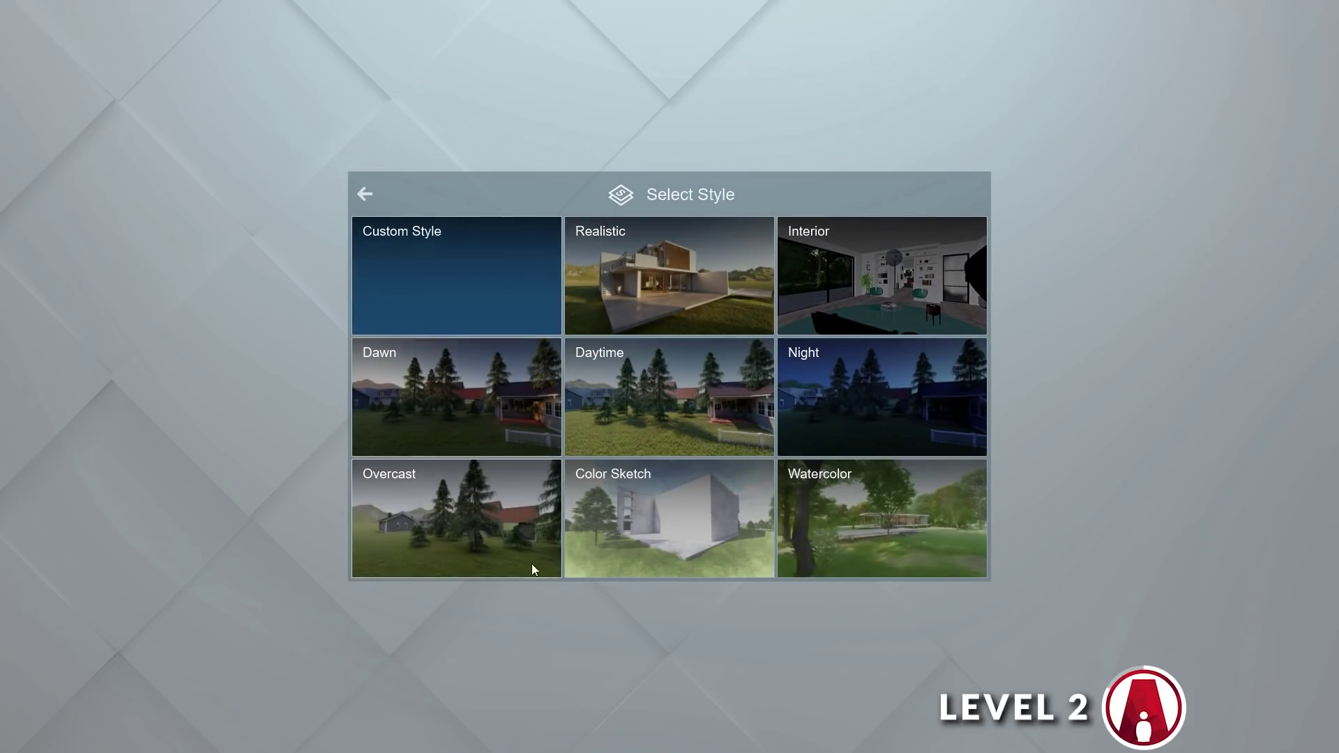
{"action": "left_click", "coordinate": [661, 262]}
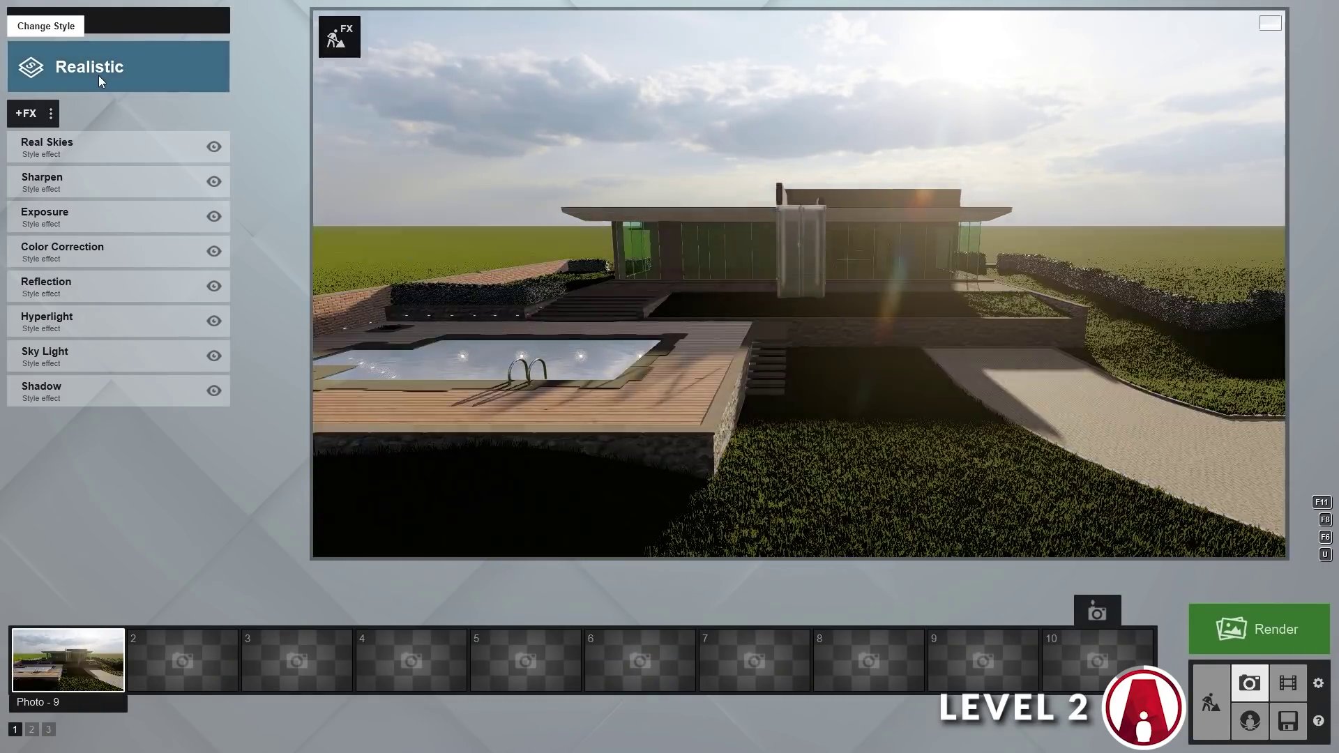
{"action": "left_click", "coordinate": [99, 75]}
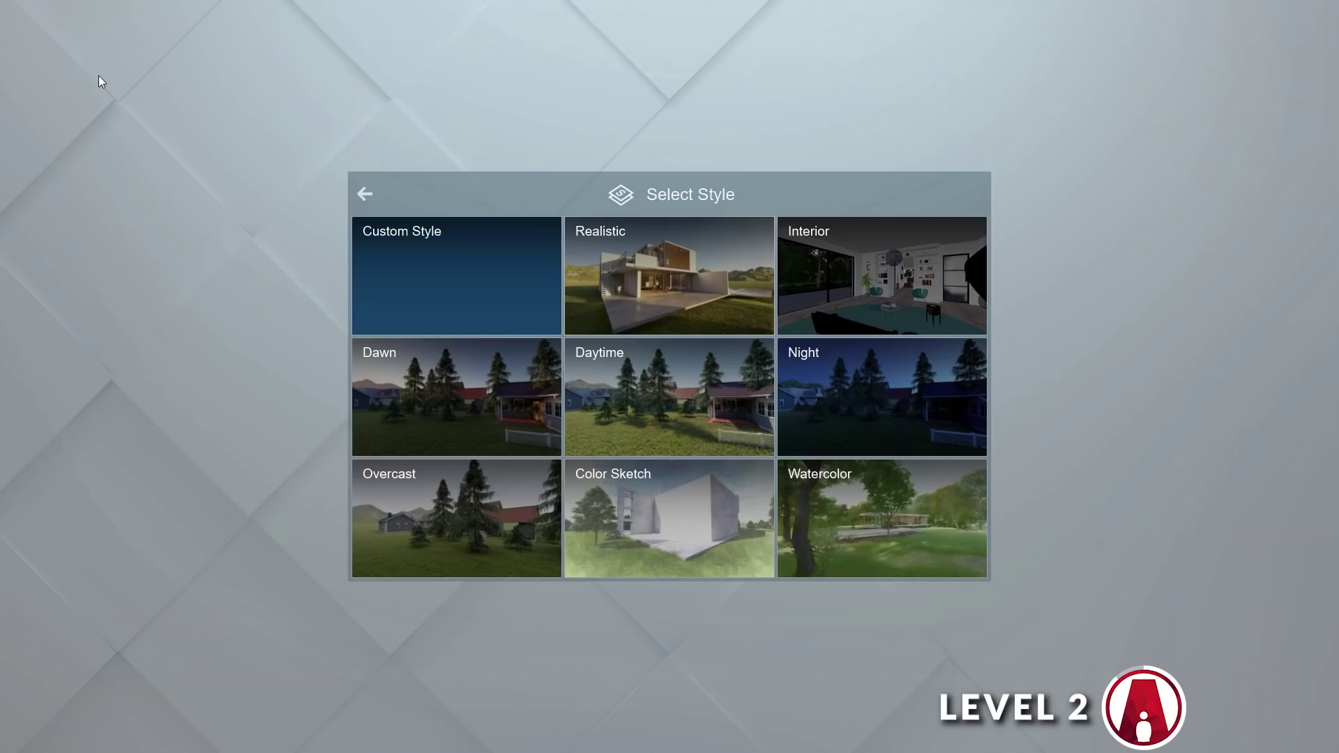
{"action": "left_click", "coordinate": [501, 375]}
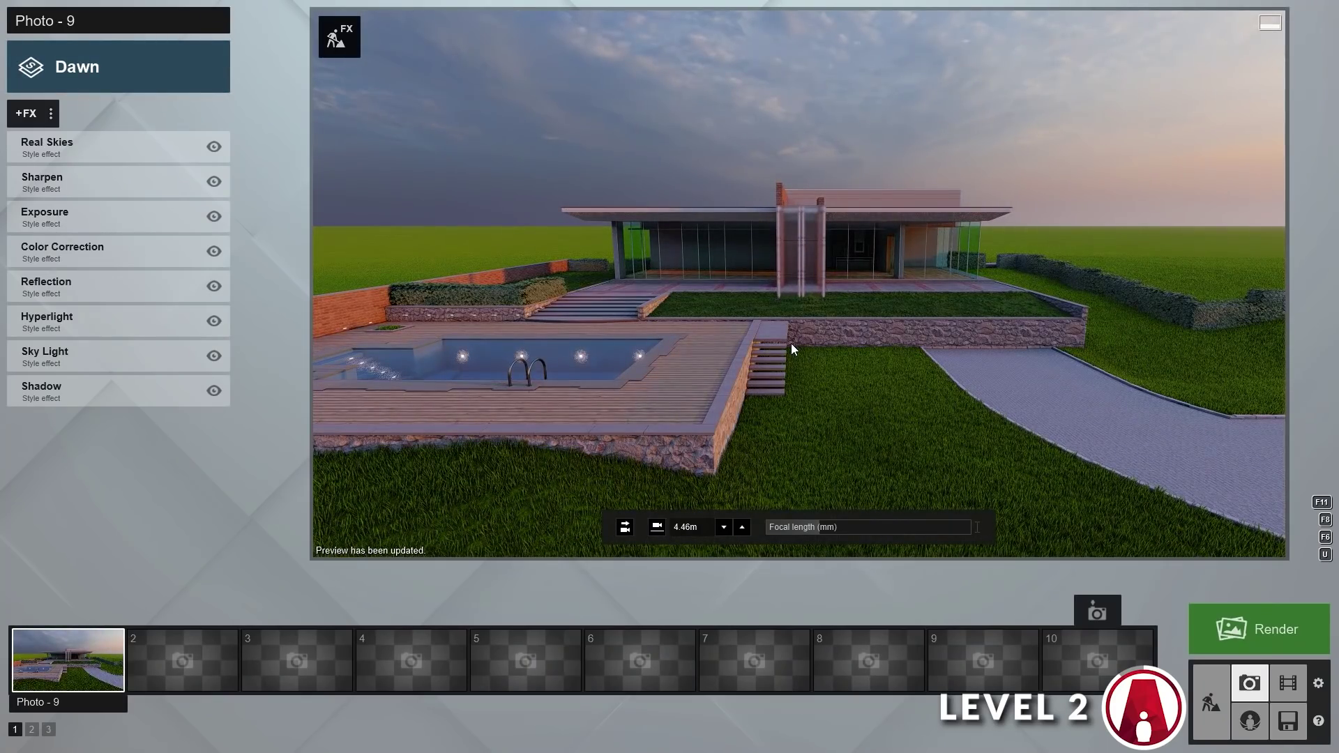
Apply the Daytime style to the photo and adjust its Real Skies effect to change the sky and lighting.
{"action": "left_click", "coordinate": [110, 65]}
{"action": "left_click", "coordinate": [726, 389]}
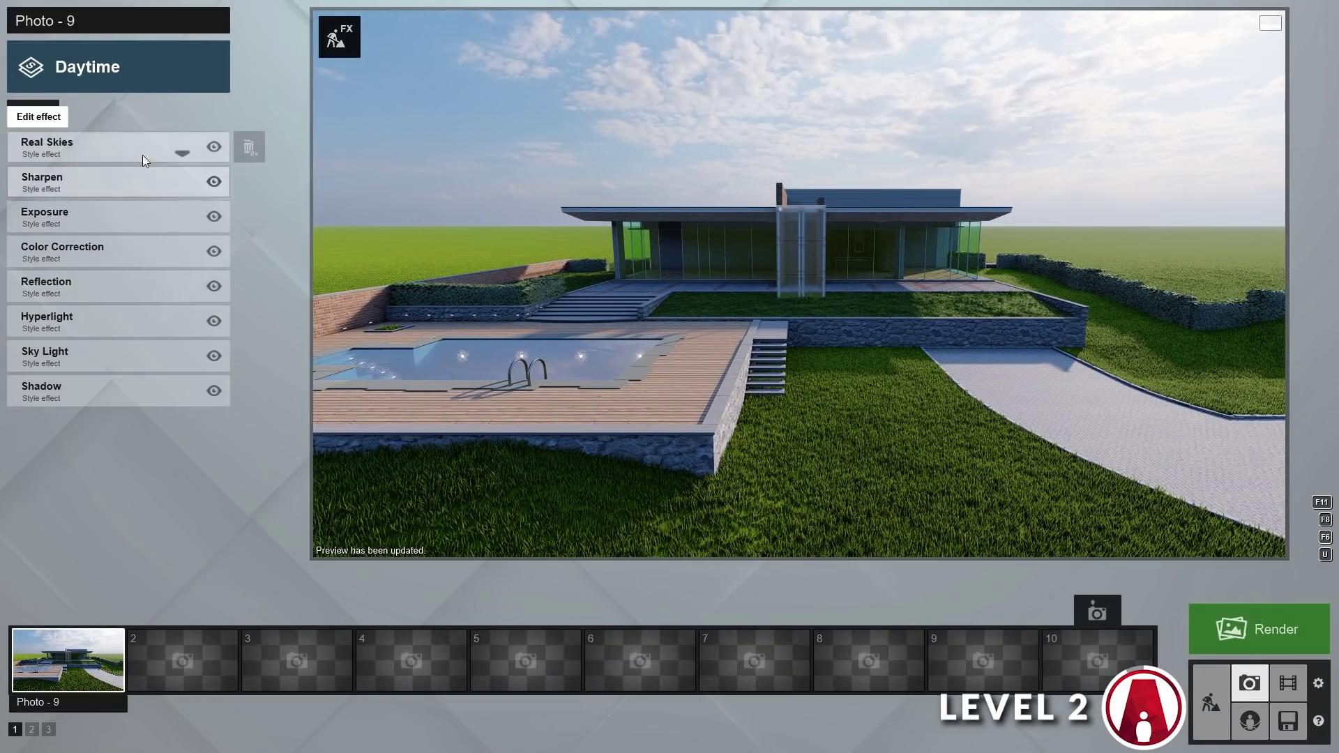
{"action": "left_click", "coordinate": [142, 159]}
{"action": "left_click_drag", "start_coordinate": [115, 232], "coordinate": [180, 230]}
{"action": "left_click", "coordinate": [626, 301]}
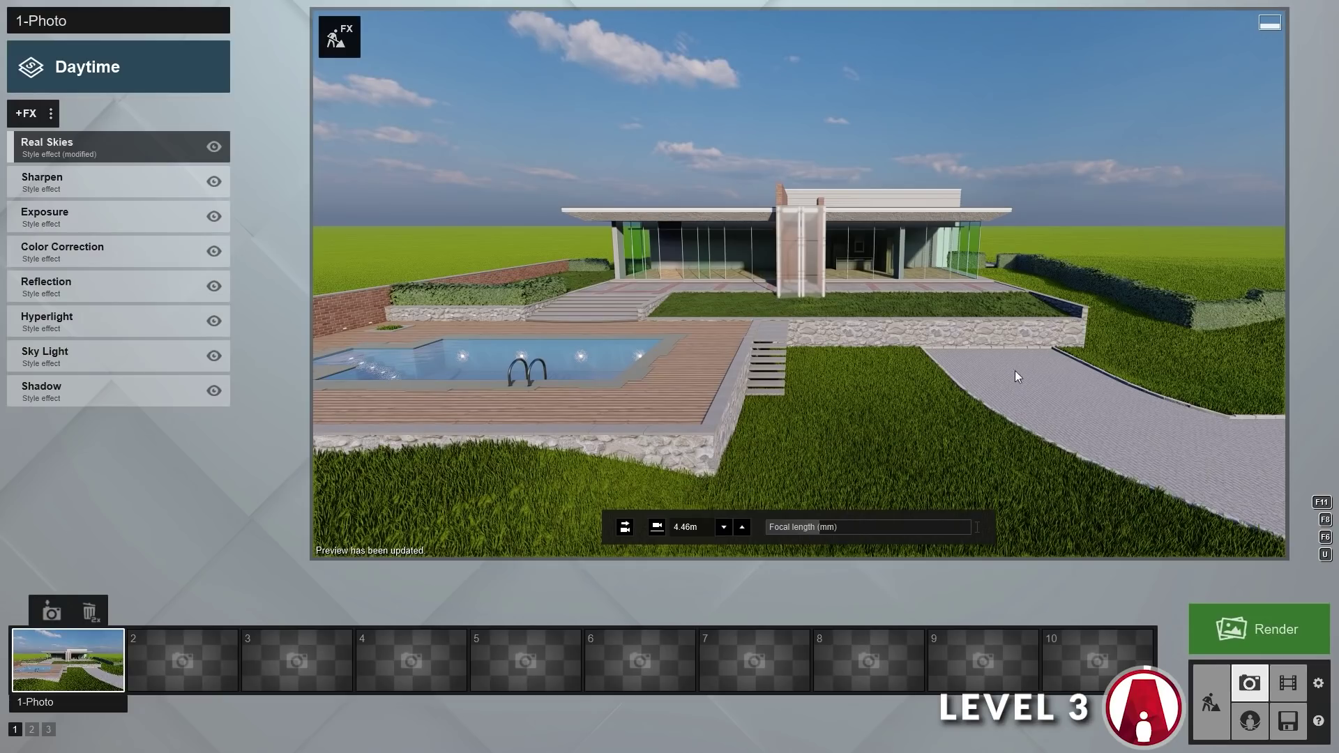
Adjust the photo's focal length for a closer view of the villa and set the camera height to 3 m.
{"action": "mouse_move", "coordinate": [813, 533]}
{"action": "left_mouse_down"}
{"action": "mouse_move", "coordinate": [859, 533]}
{"action": "mouse_move", "coordinate": [821, 531]}
{"action": "left_mouse_up"}
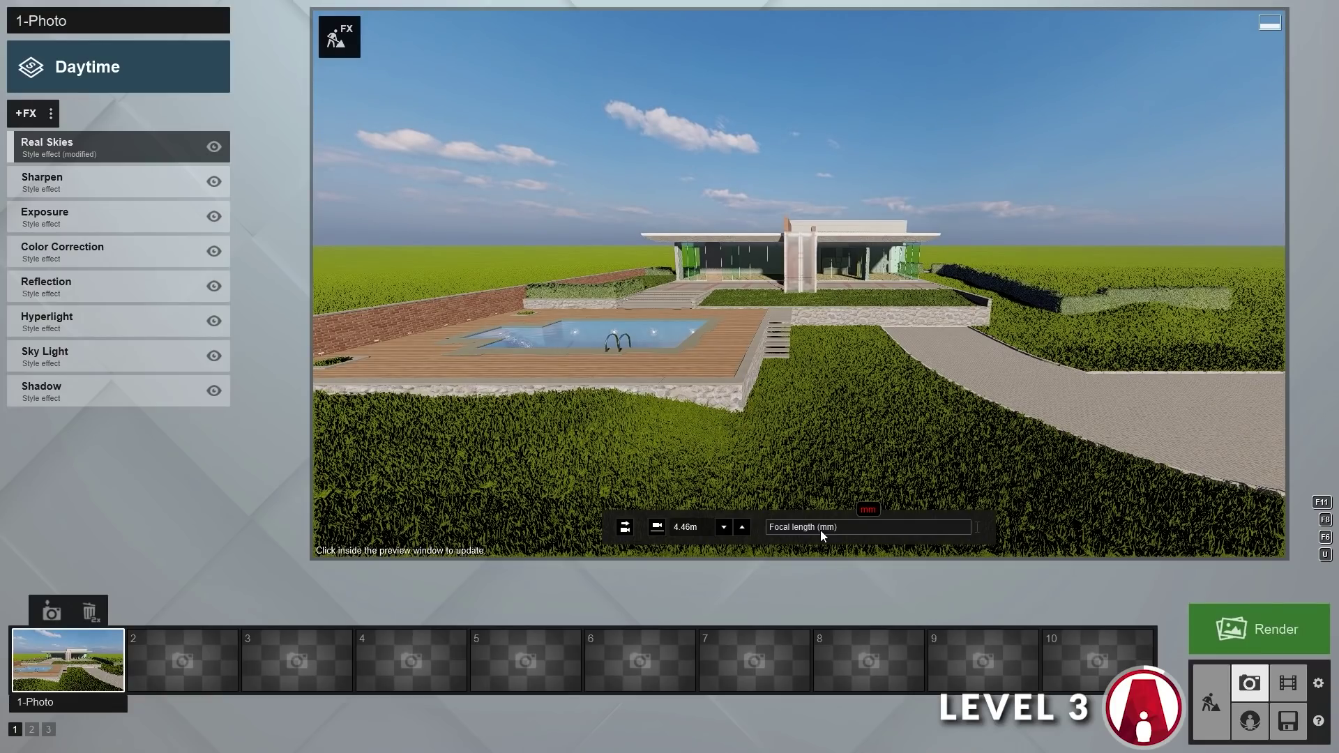
{"action": "left_click", "coordinate": [820, 530]}
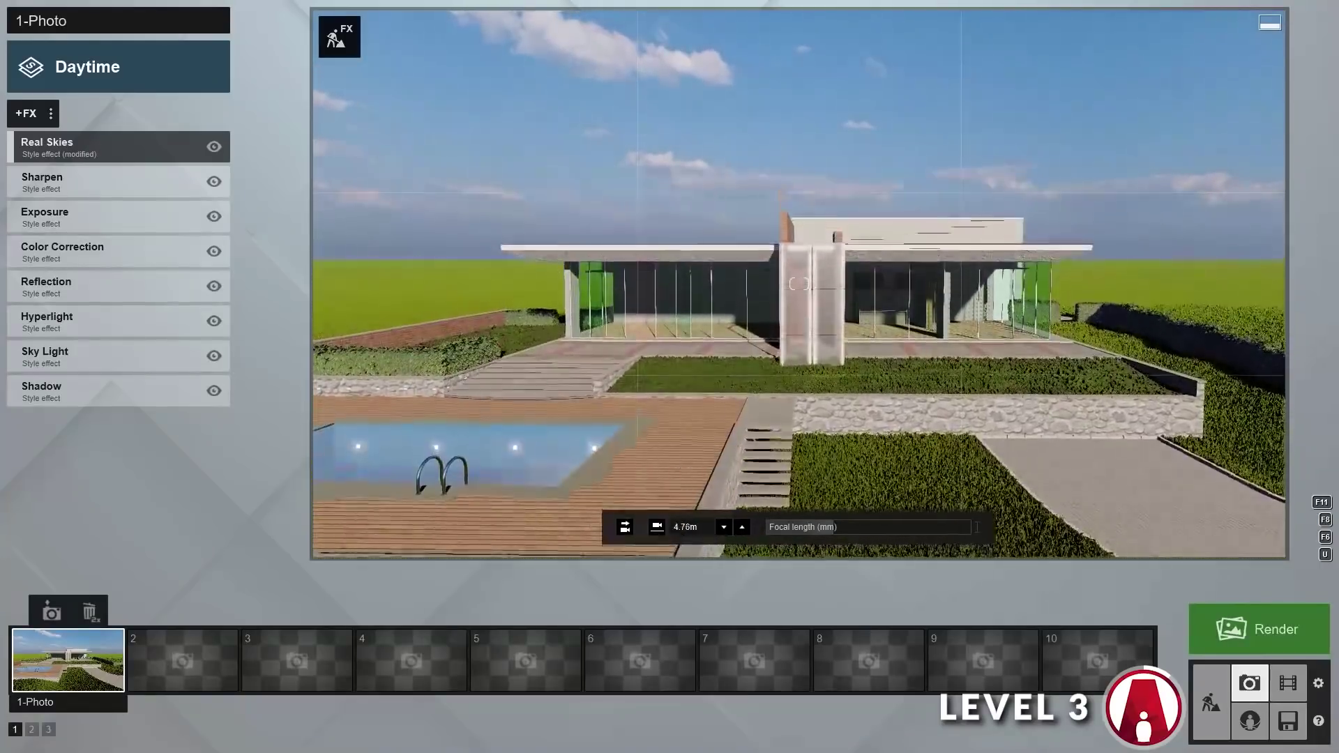
{"action": "left_click", "coordinate": [724, 527]}
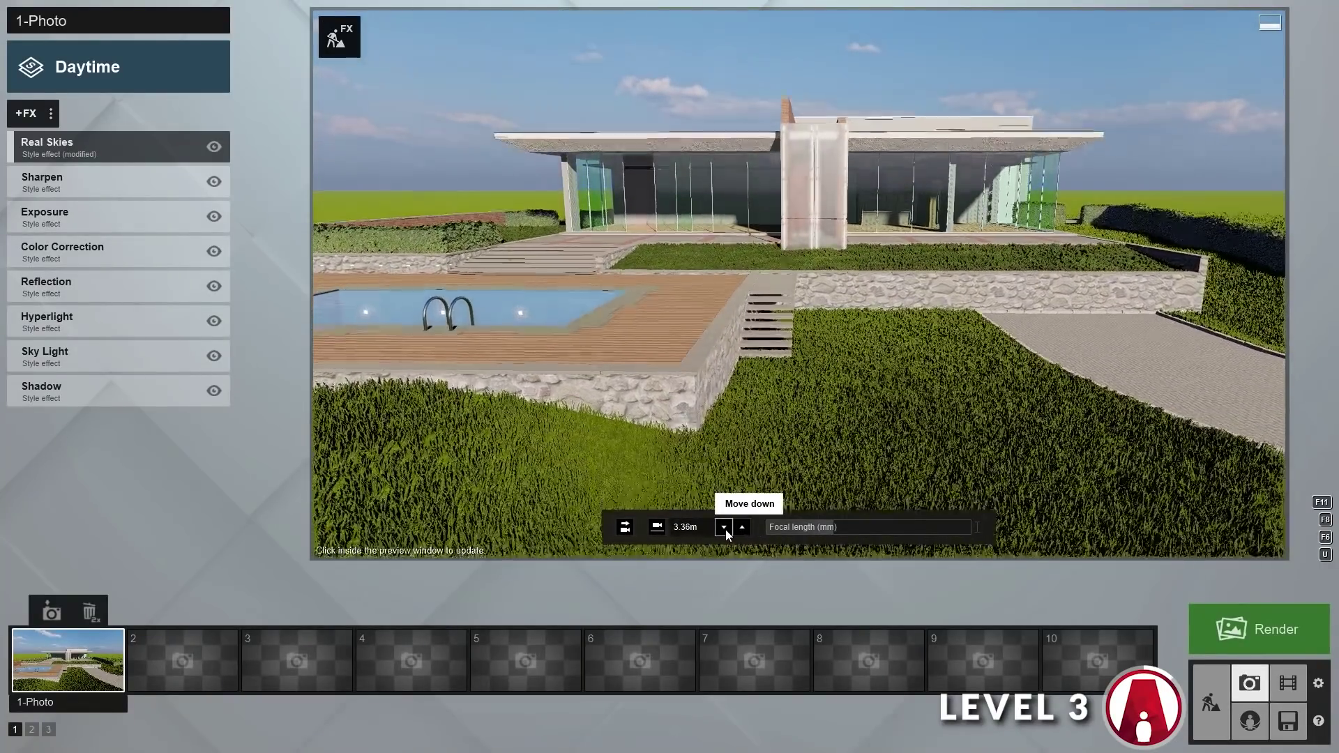
{"action": "left_click", "coordinate": [737, 529]}
{"action": "left_click", "coordinate": [726, 530]}
{"action": "left_click", "coordinate": [706, 530]}
{"action": "type", "text": "3"}
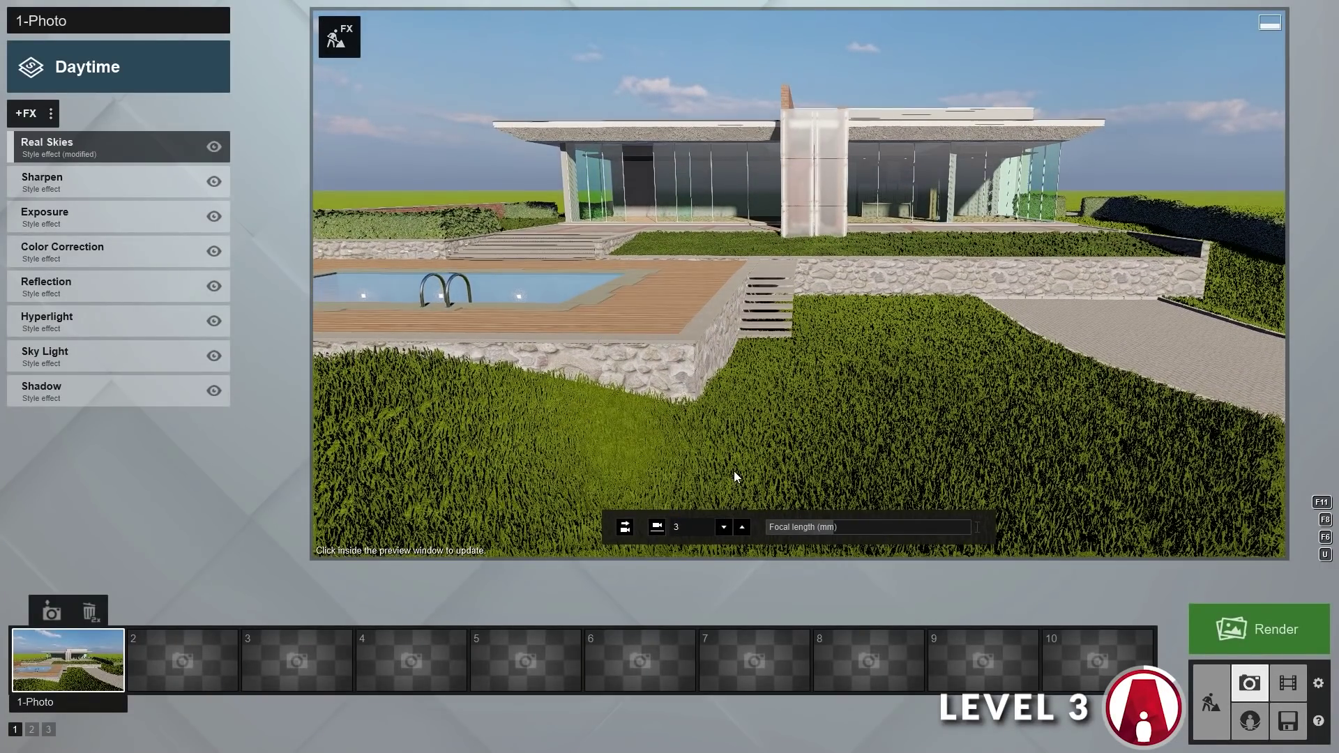
{"action": "left_click", "coordinate": [735, 472]}
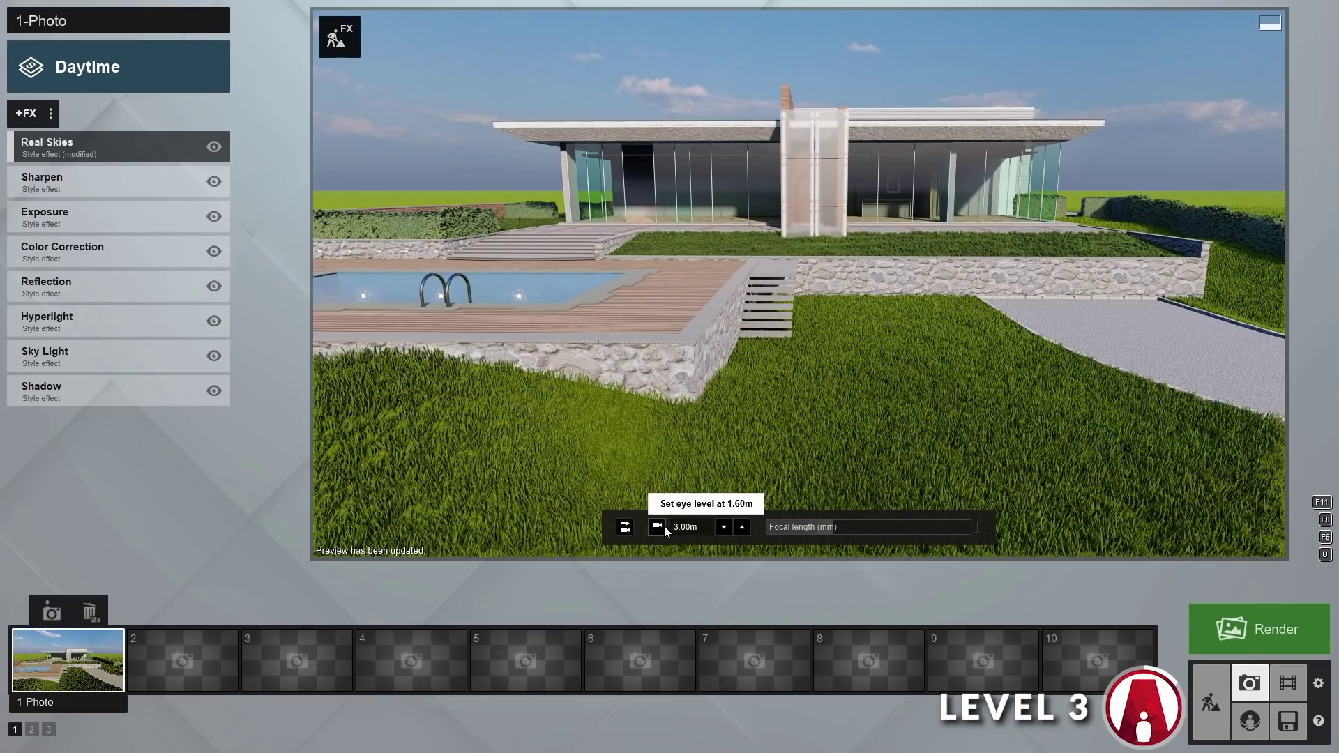
Level the camera to a horizontal eye level, lower it slightly and update the photo preview.
{"action": "left_click", "coordinate": [626, 530]}
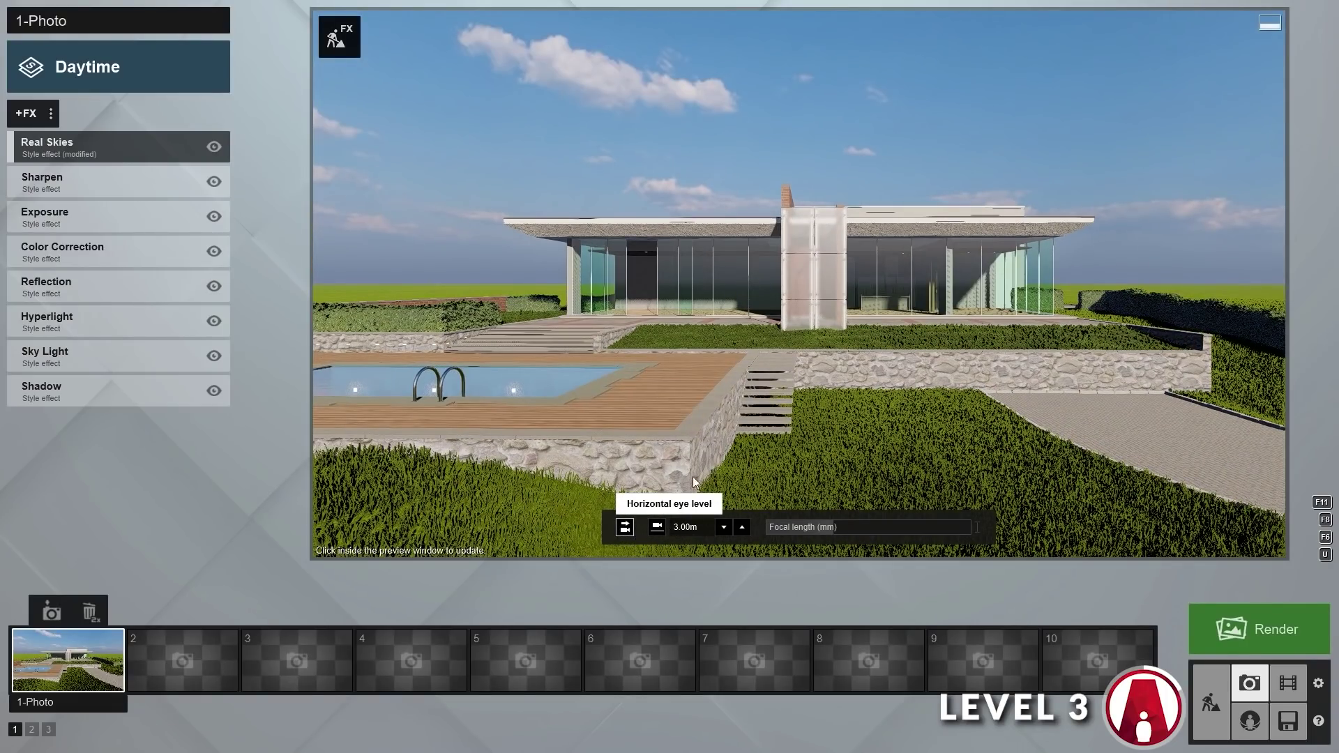
{"action": "left_click", "coordinate": [838, 345]}
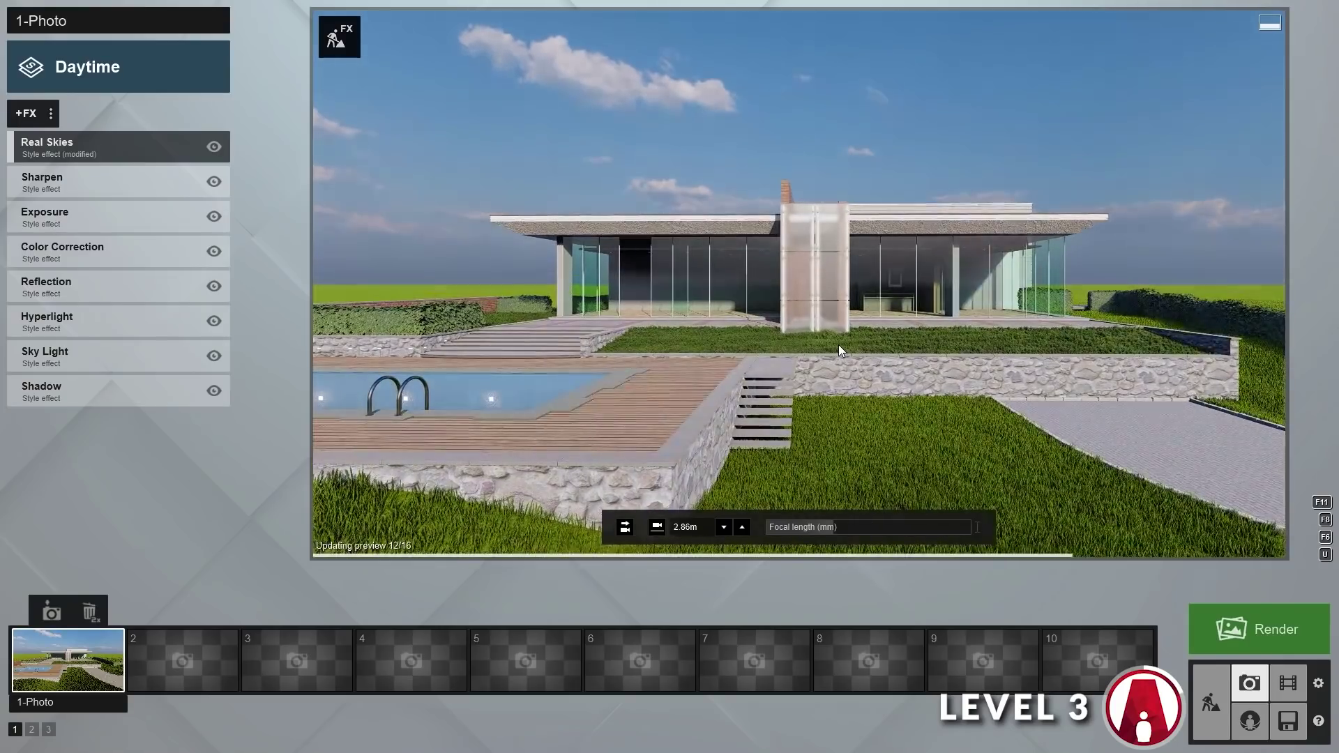
{"action": "left_click", "coordinate": [724, 528]}
{"action": "left_click", "coordinate": [857, 357]}
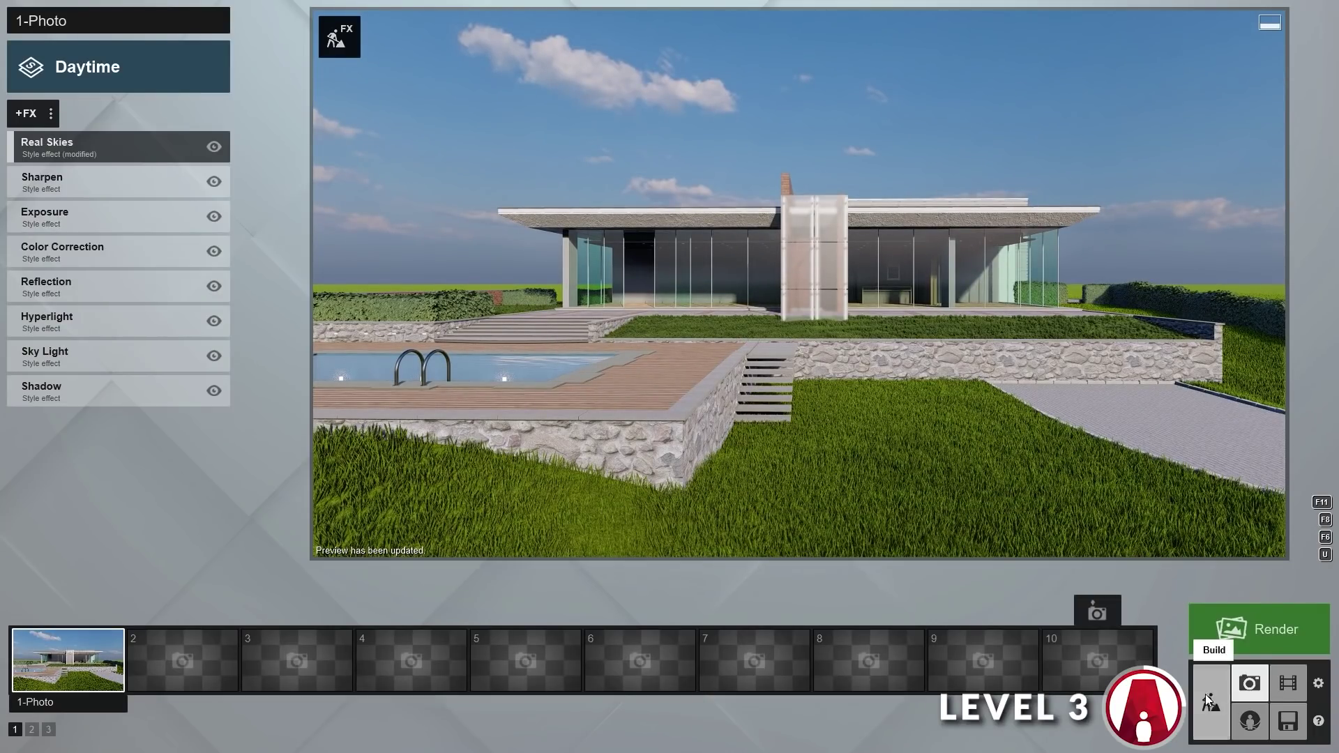
Return to build mode and place an AmericanBeech-M HQ tree on the grass beside the hedge and the raised lawn.
{"action": "left_click", "coordinate": [1212, 704]}
{"action": "key", "text": "q"}
{"action": "right_click_drag", "start_coordinate": [670, 376], "coordinate": [669, 557]}
{"action": "left_click", "coordinate": [70, 688]}
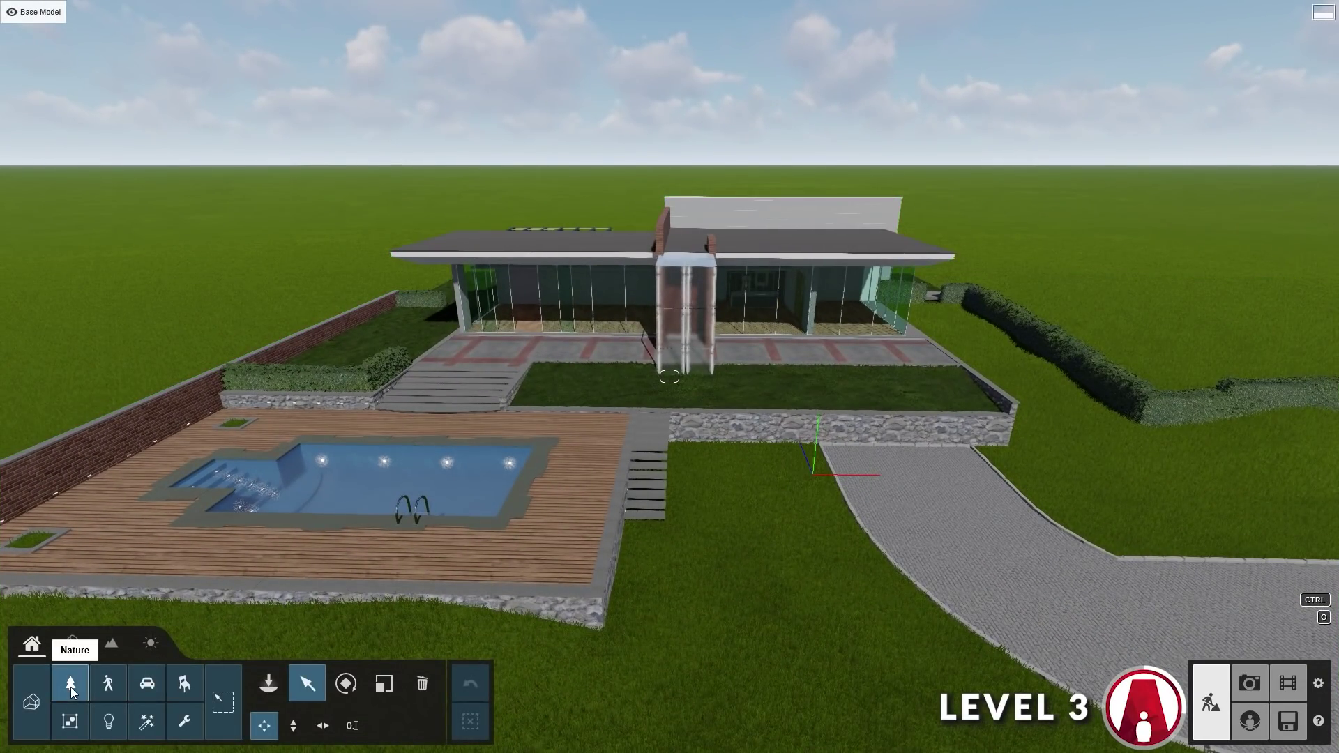
{"action": "left_click", "coordinate": [267, 685]}
{"action": "left_click", "coordinate": [38, 209]}
{"action": "left_click", "coordinate": [88, 160]}
{"action": "key", "text": "d"}
{"action": "right_click_drag", "start_coordinate": [1016, 433], "coordinate": [920, 418]}
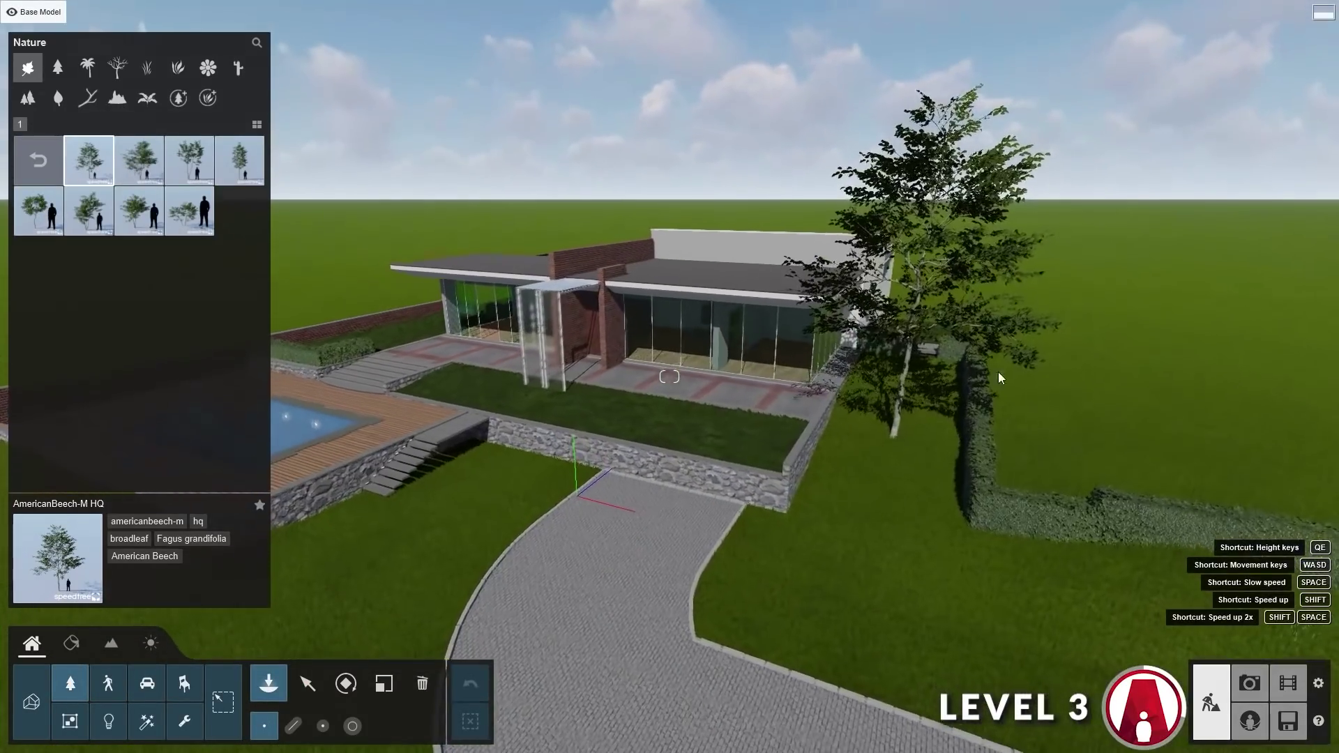
{"action": "left_click", "coordinate": [842, 466]}
Place an AmericanBeech-M4 HQ tree on the raised front lawn near the wide entrance steps.
{"action": "left_click", "coordinate": [239, 161]}
{"action": "key", "text": "a"}
{"action": "right_click_drag", "start_coordinate": [447, 258], "coordinate": [544, 419]}
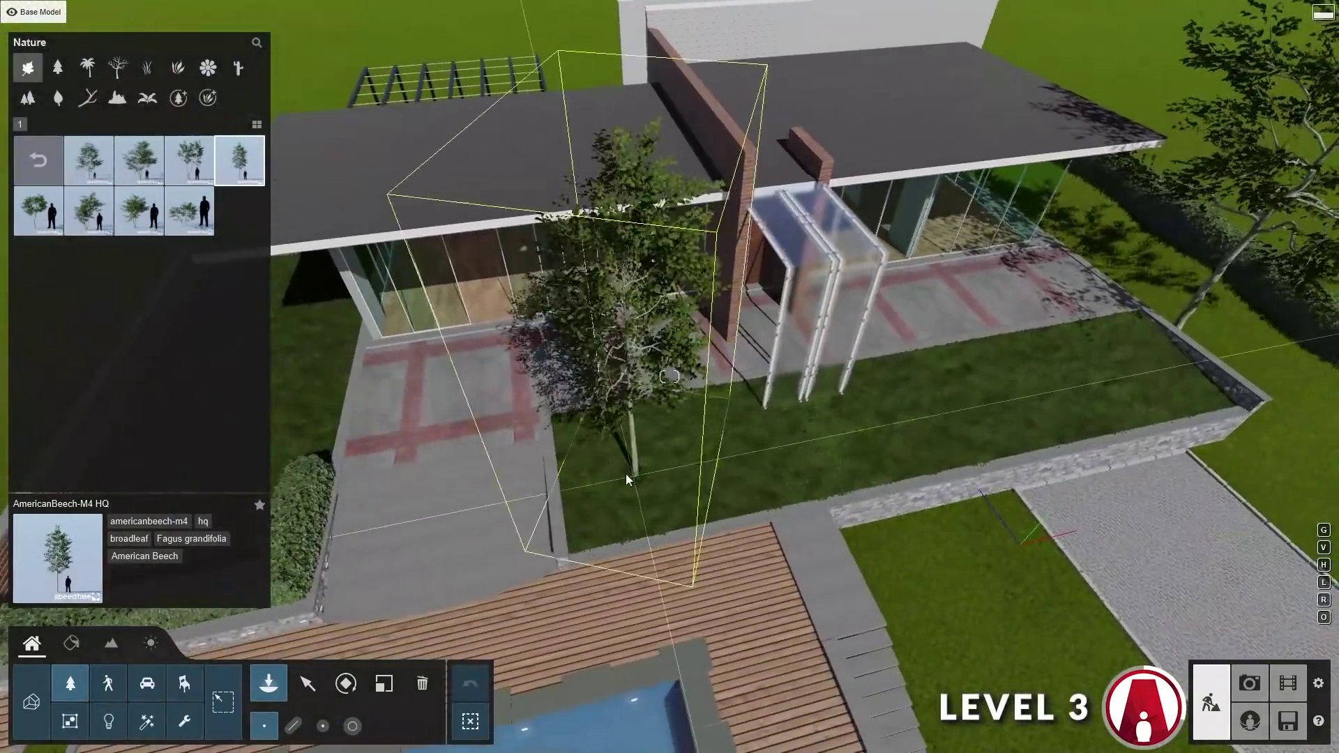
{"action": "left_click", "coordinate": [637, 478]}
Place AmericanBeech-M HQ trees in the two deck planters beside the brick wall, resizing and rotating the first one.
{"action": "key", "text": "s"}
{"action": "right_click_drag", "start_coordinate": [637, 479], "coordinate": [636, 391]}
{"action": "right_click_drag", "start_coordinate": [610, 445], "coordinate": [605, 517]}
{"action": "key", "text": "l"}
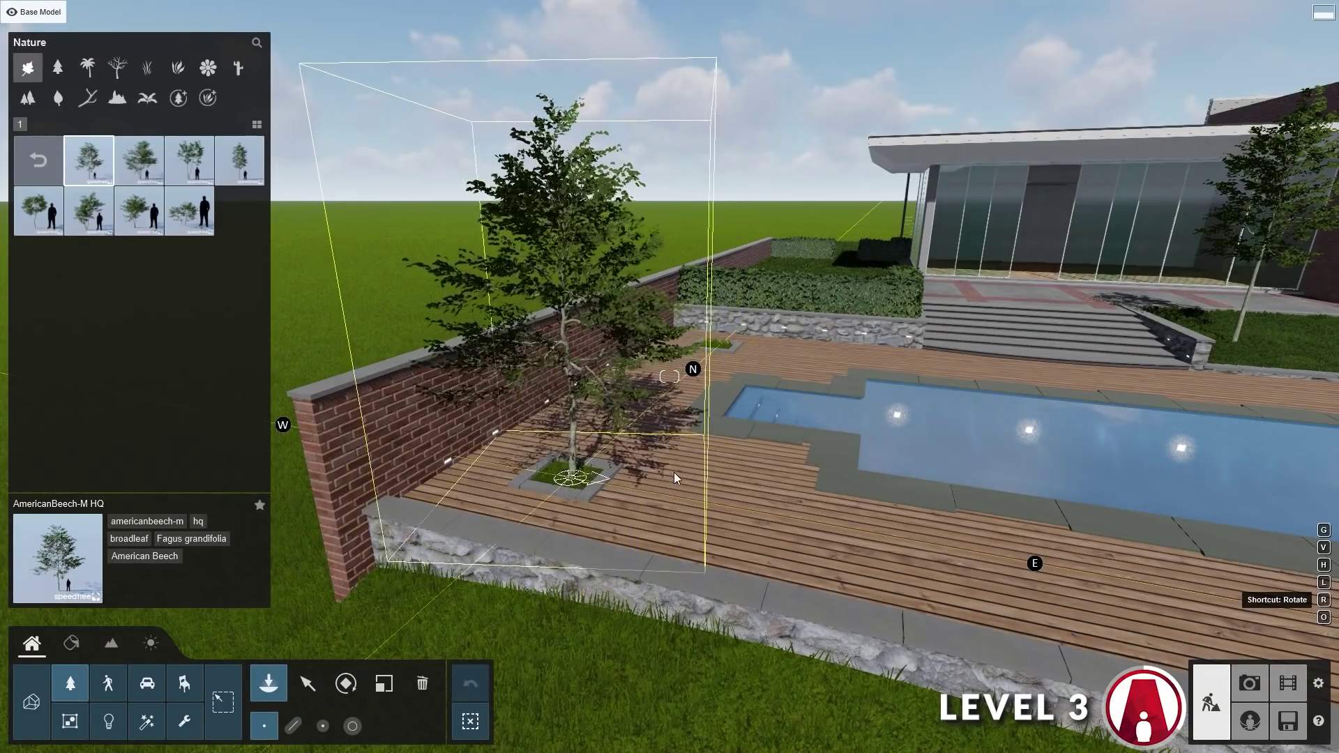
{"action": "key", "text": "r"}
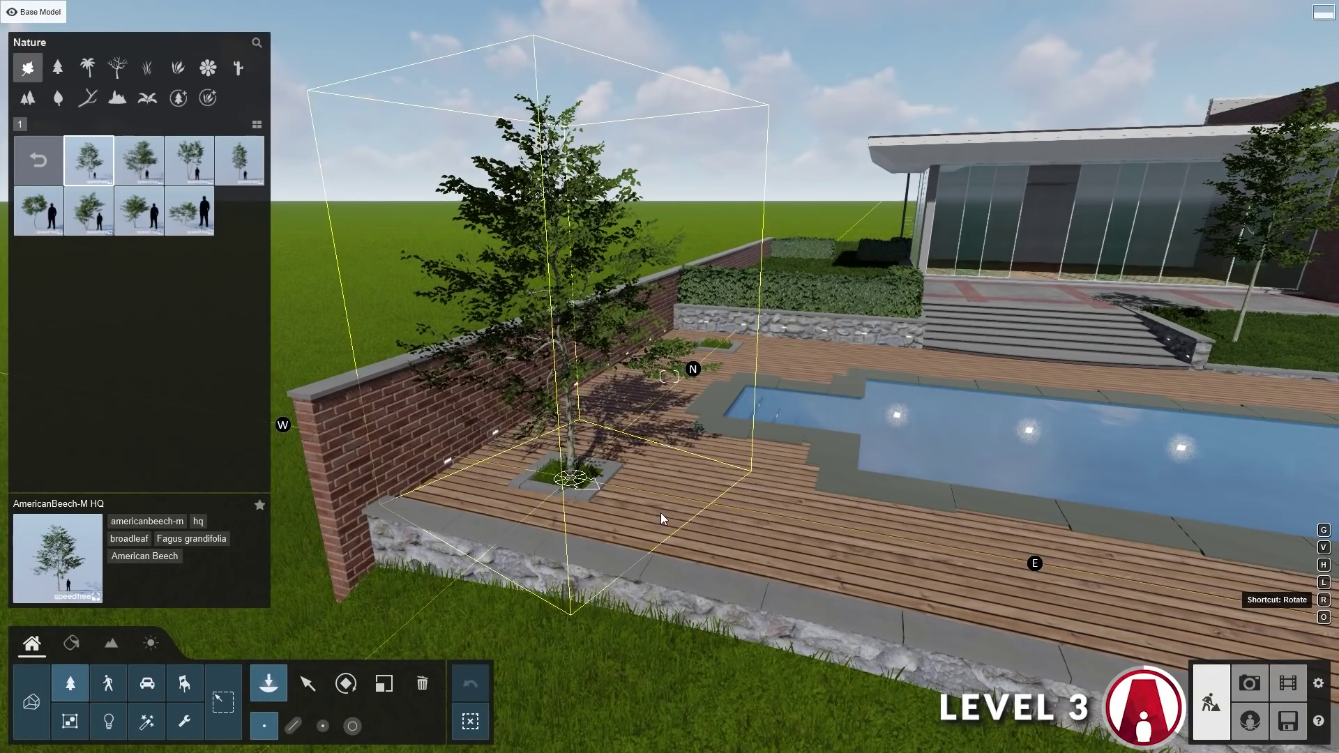
{"action": "left_click", "coordinate": [651, 510]}
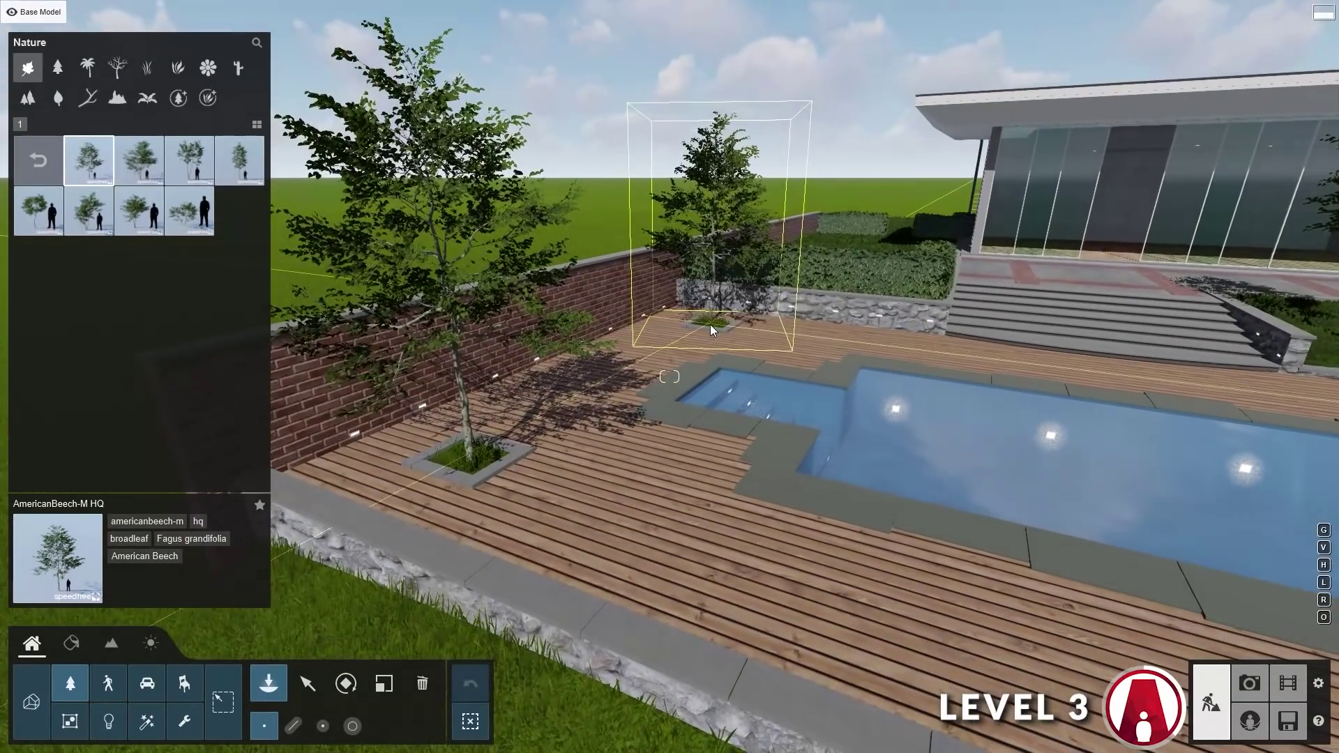
{"action": "left_click", "coordinate": [710, 325]}
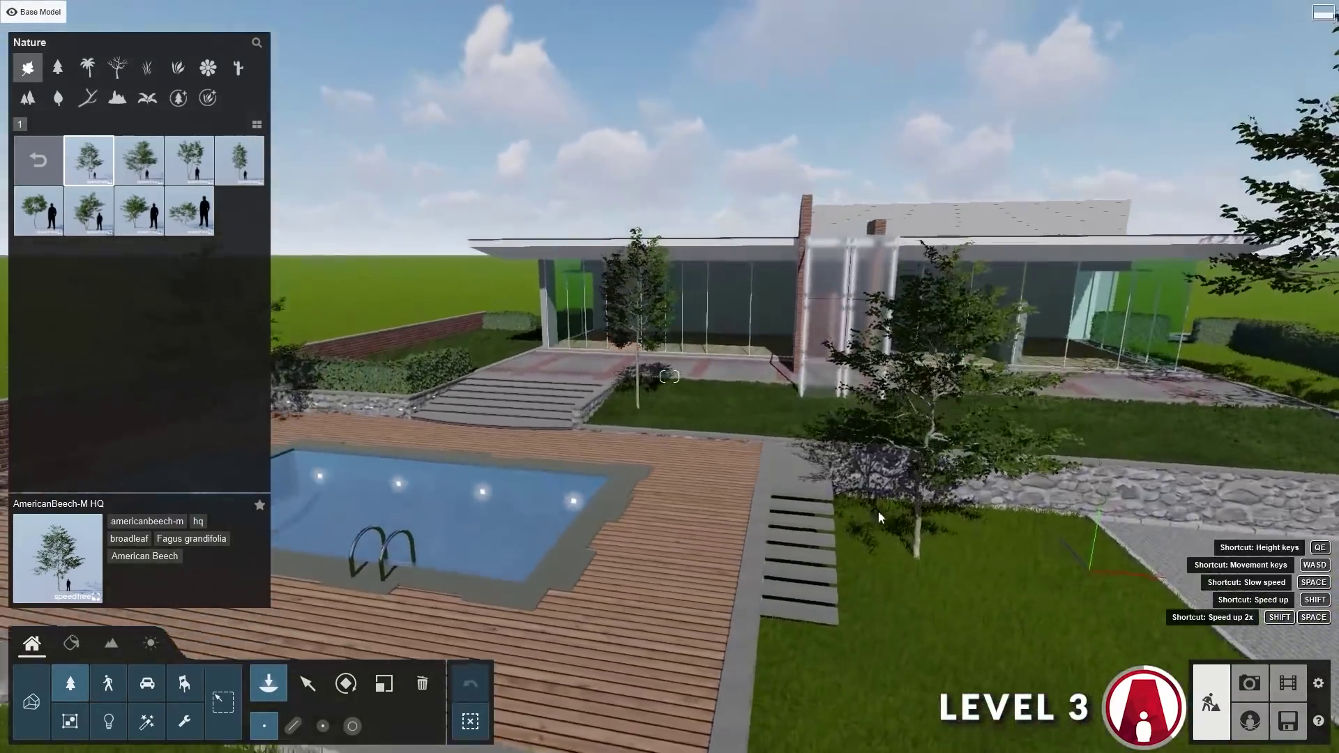
Mass-place four American Beech variants along a curved path around the back of the villa and increase the number of items.
{"action": "key", "text": "s"}
{"action": "key", "text": "q"}
{"action": "right_click_drag", "start_coordinate": [874, 505], "coordinate": [885, 537]}
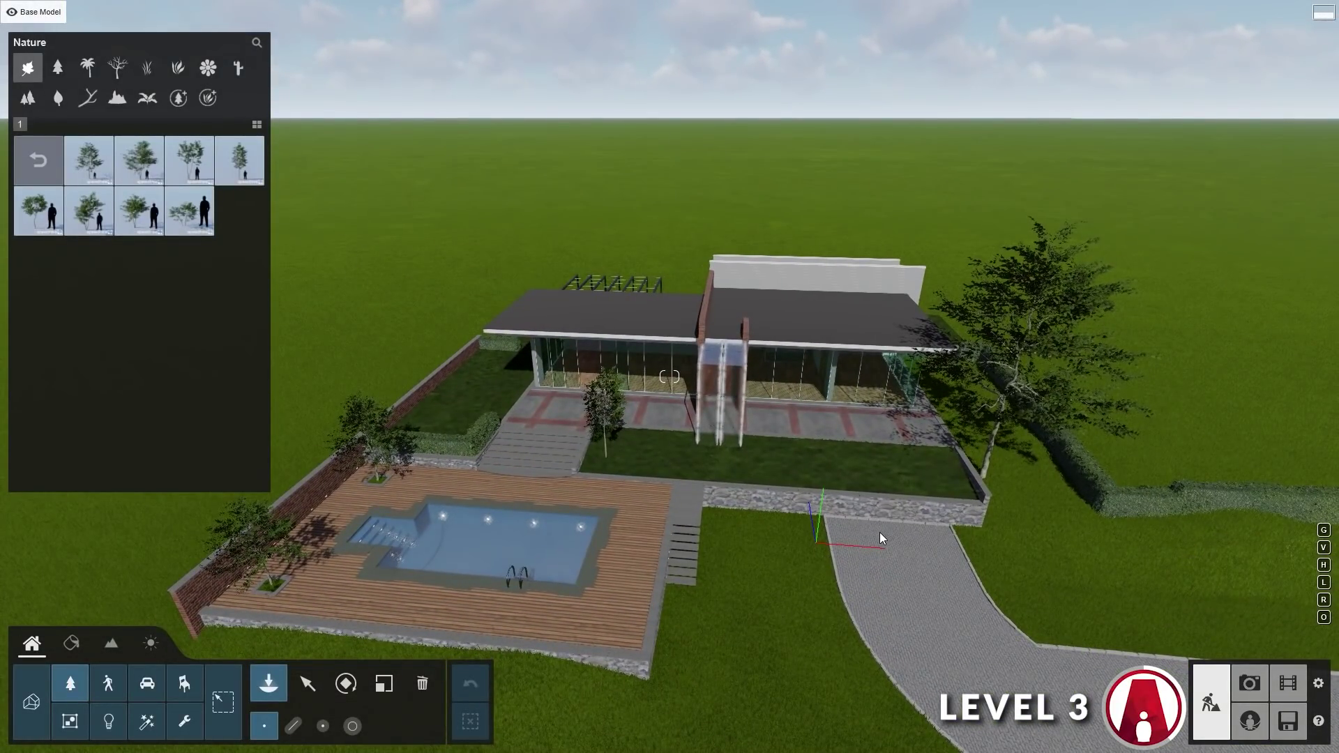
{"action": "left_click", "coordinate": [294, 726]}
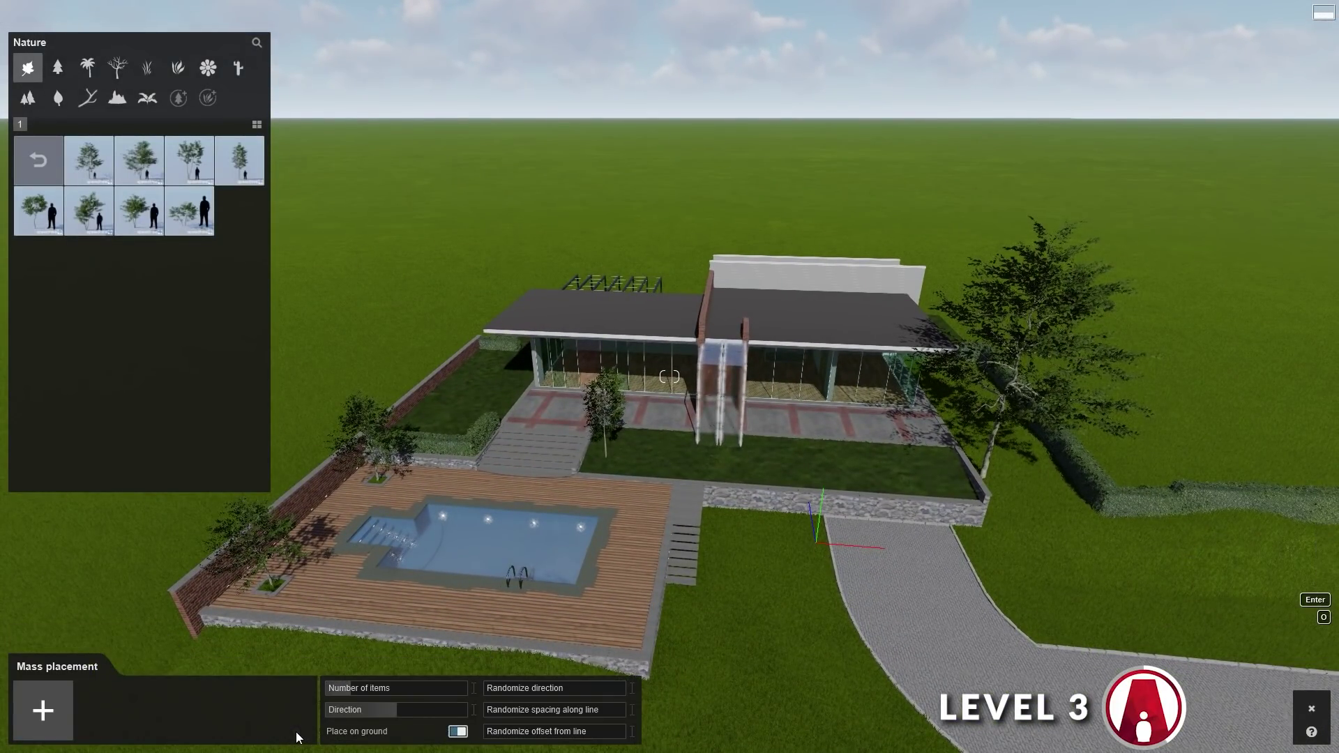
{"action": "left_click", "coordinate": [57, 707]}
{"action": "left_click", "coordinate": [102, 166]}
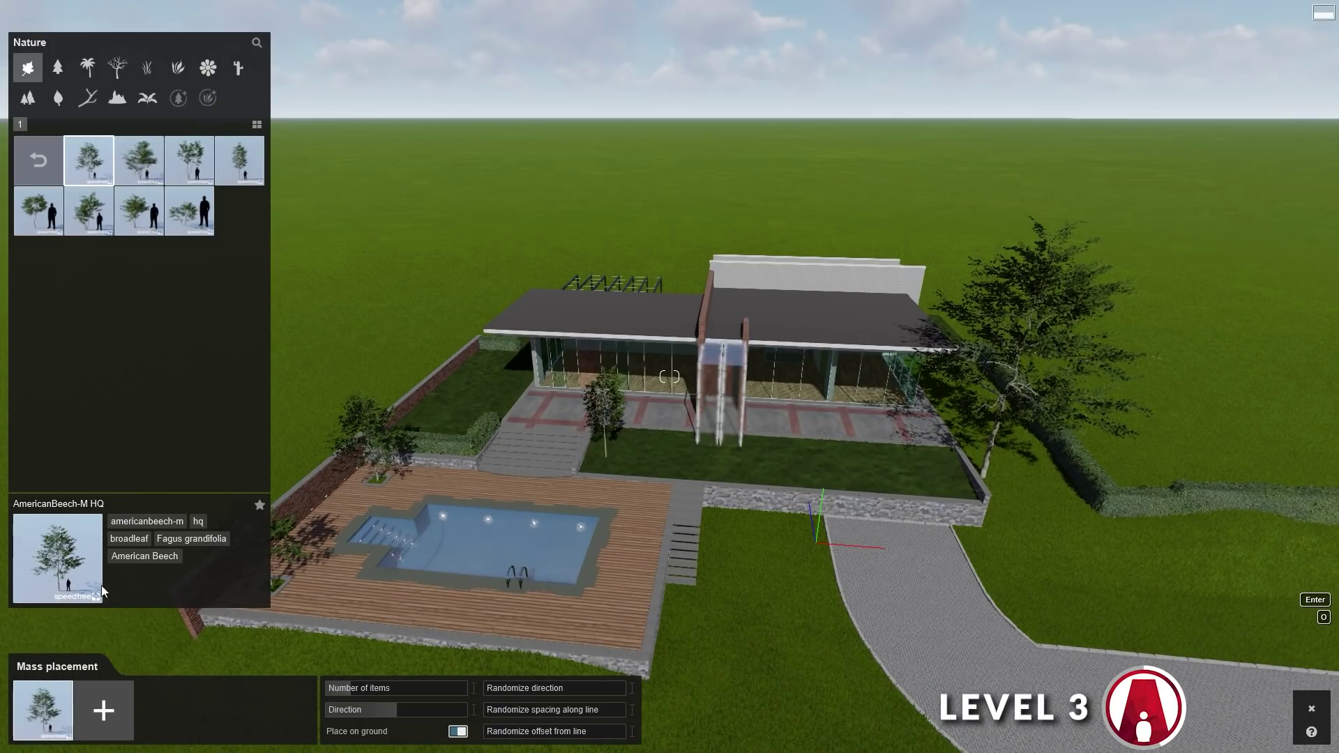
{"action": "left_click", "coordinate": [239, 161]}
{"action": "left_click", "coordinate": [217, 692]}
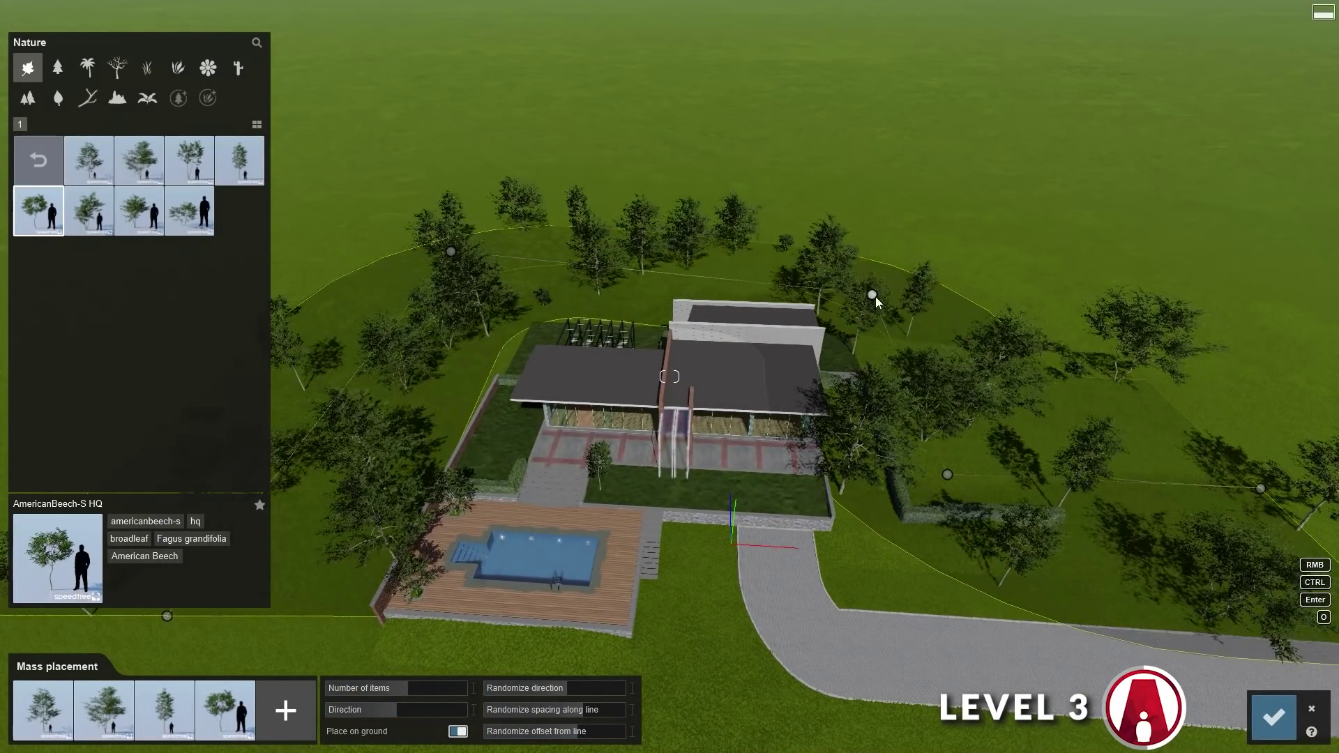
{"action": "right_click_drag", "start_coordinate": [948, 479], "coordinate": [947, 399]}
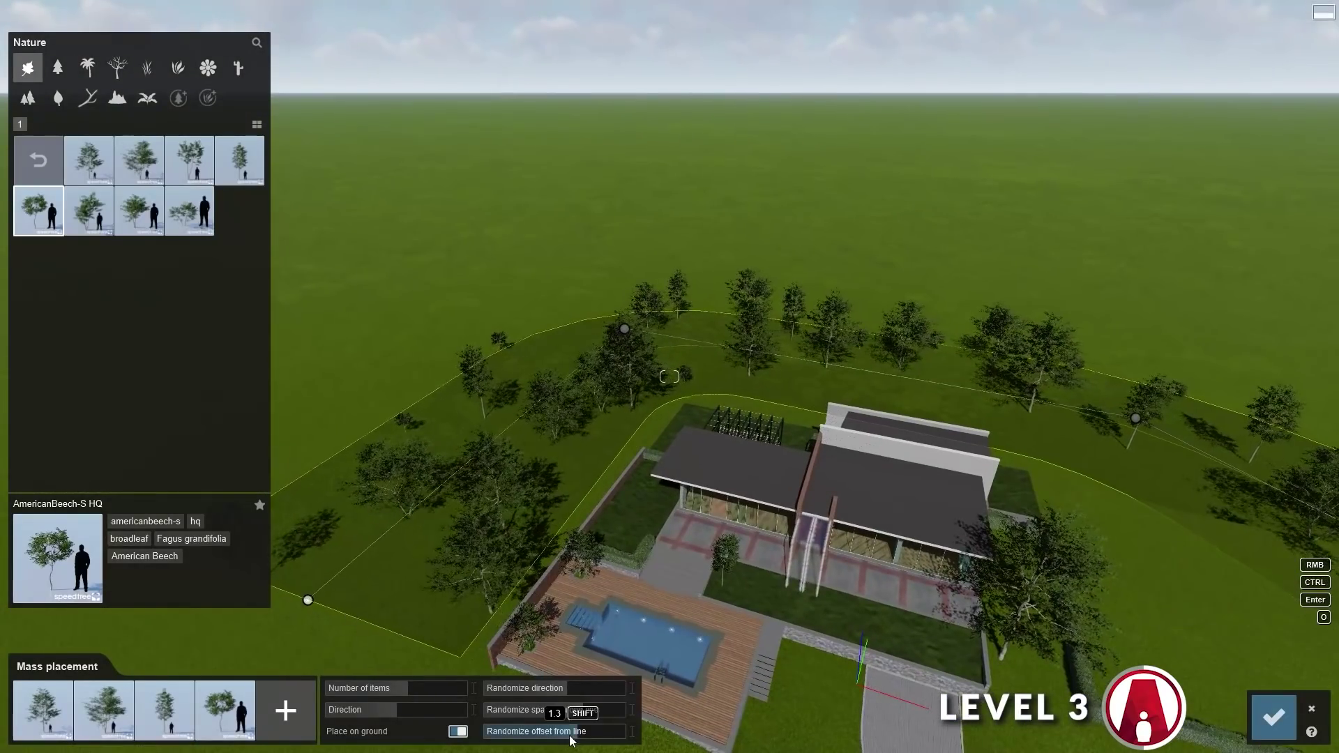
{"action": "left_click_drag", "start_coordinate": [408, 688], "coordinate": [438, 689]}
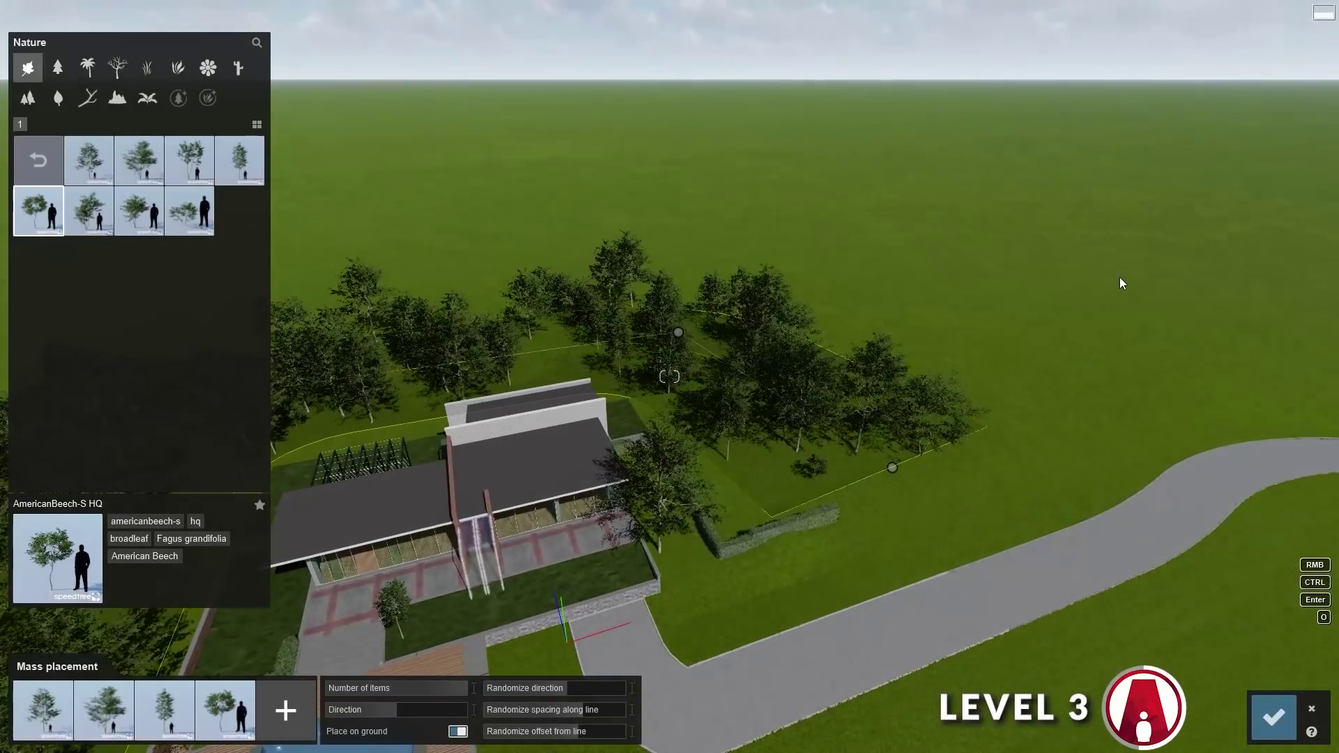
Add two more broadleaf trees to the mass placement, including BigLeaf Maple2 S RT.
{"action": "left_click", "coordinate": [285, 710]}
{"action": "left_click", "coordinate": [239, 160]}
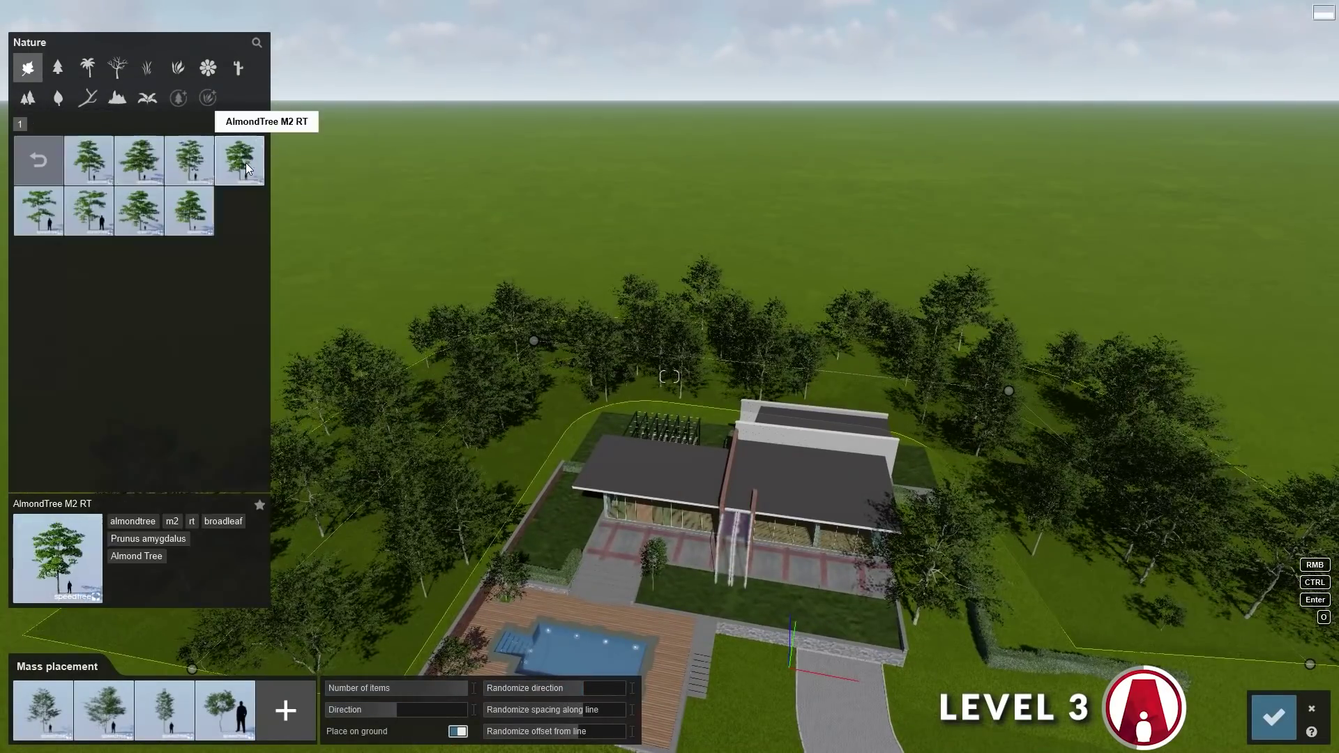
{"action": "left_click", "coordinate": [89, 160]}
{"action": "left_click", "coordinate": [286, 710]}
{"action": "left_click", "coordinate": [138, 160]}
{"action": "left_click", "coordinate": [286, 710]}
Replace the last tree in the mass placement with BigLeaf Maple2 XL RT and set the number of items to 60.
{"action": "left_click", "coordinate": [182, 701]}
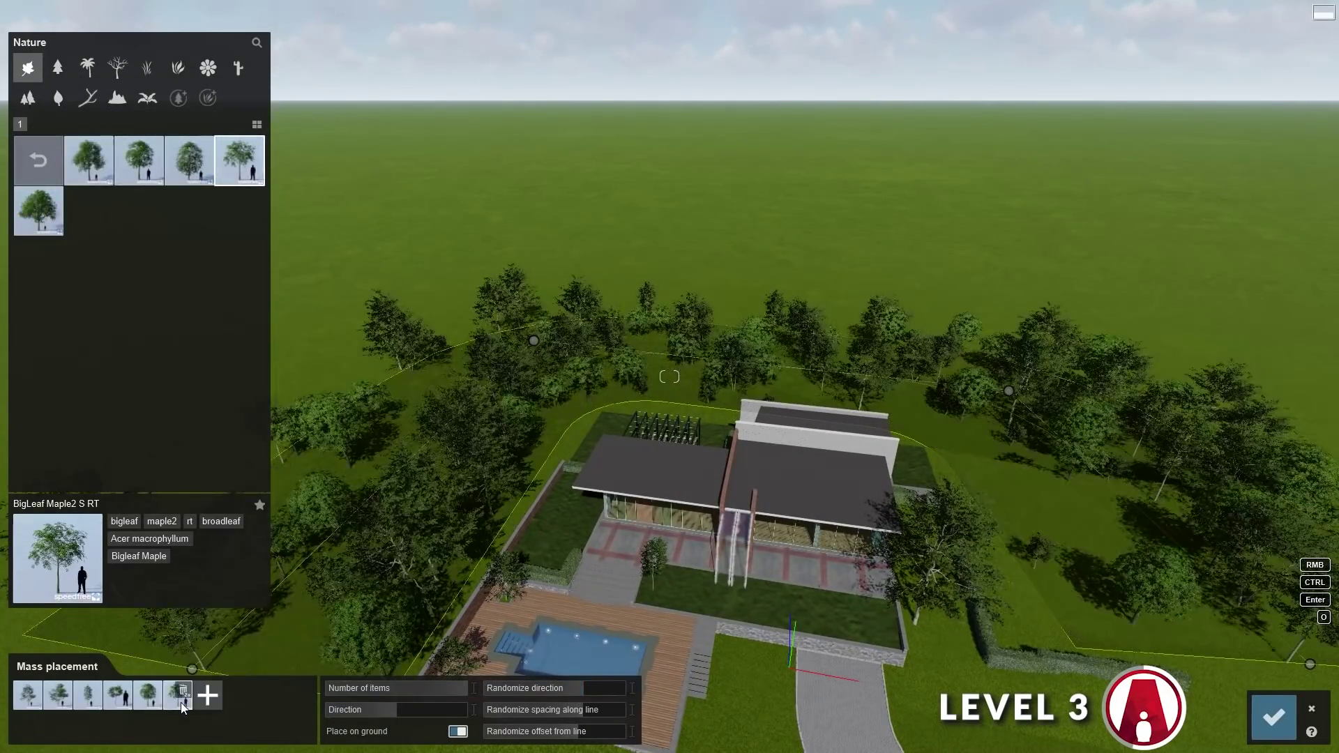
{"action": "left_click", "coordinate": [38, 211]}
{"action": "left_click", "coordinate": [183, 697]}
{"action": "left_click_drag", "start_coordinate": [466, 691], "coordinate": [441, 695]}
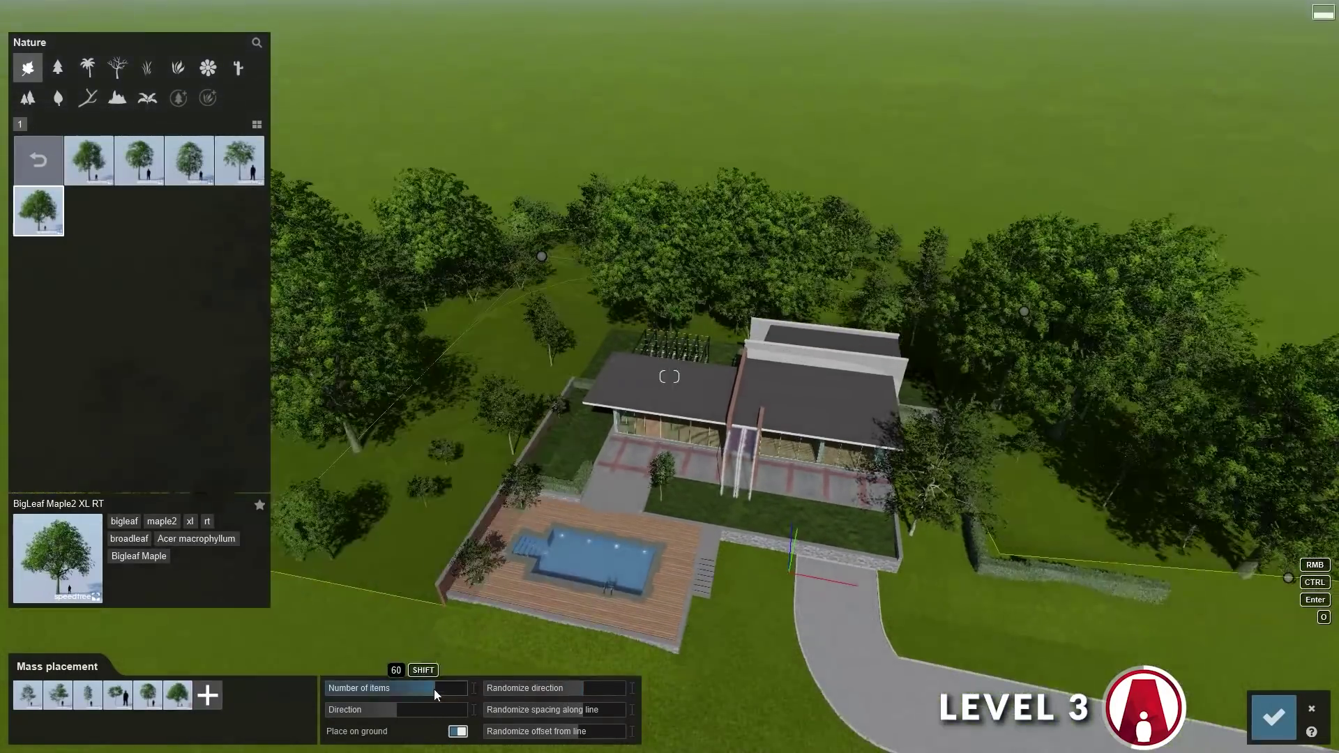
Remove the fourth tree and the last BigLeaf Maple2 XL RT from the mass placement around the villa.
{"action": "left_click", "coordinate": [118, 696]}
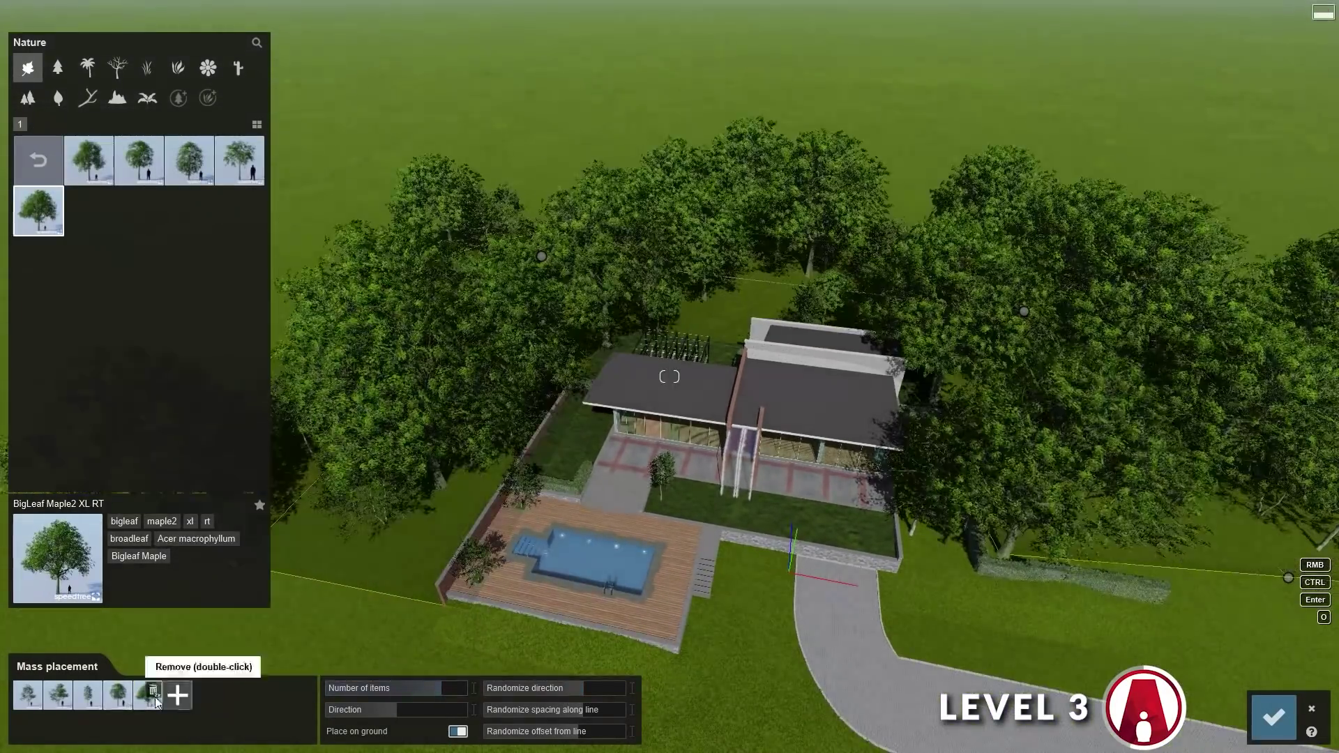
{"action": "left_click", "coordinate": [150, 695]}
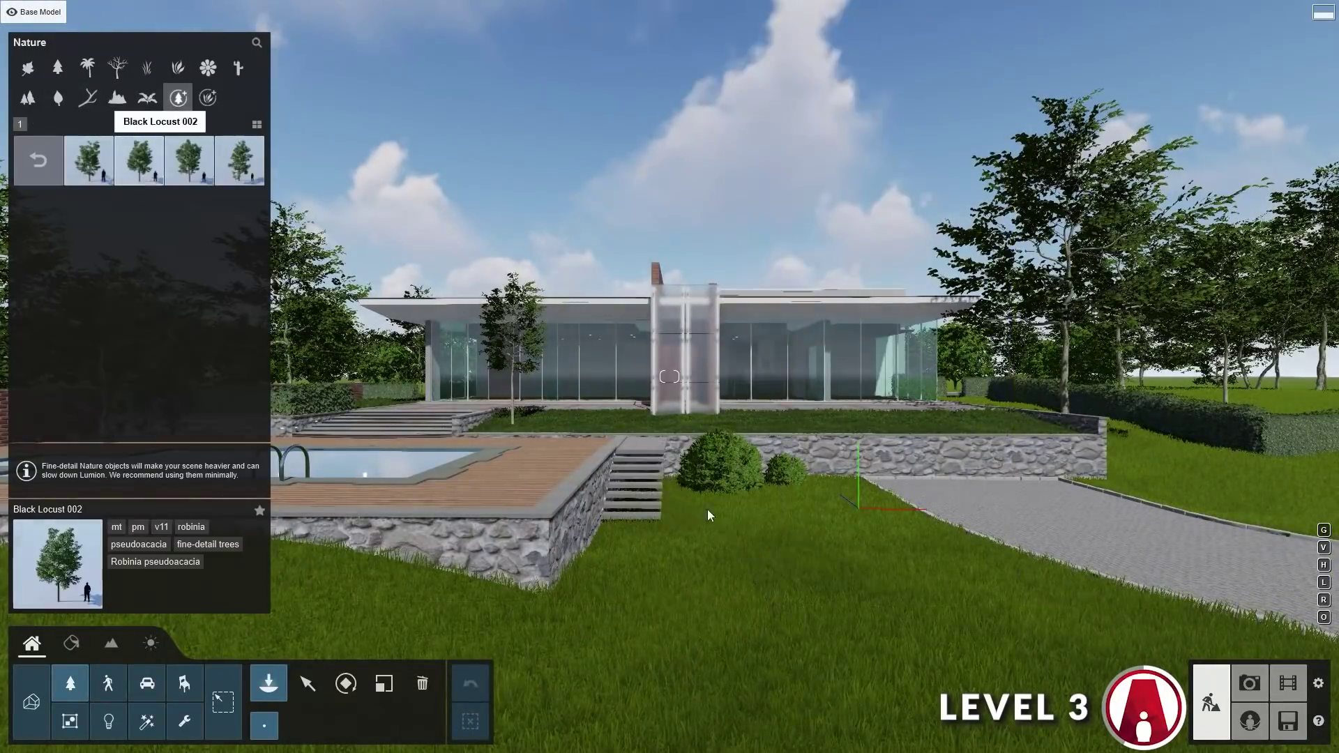
Place a fine-detail Sydney Blue Gum 004 tree on the grass beside the driveway, near the hedge.
{"action": "left_click", "coordinate": [61, 169]}
{"action": "left_click", "coordinate": [239, 160]}
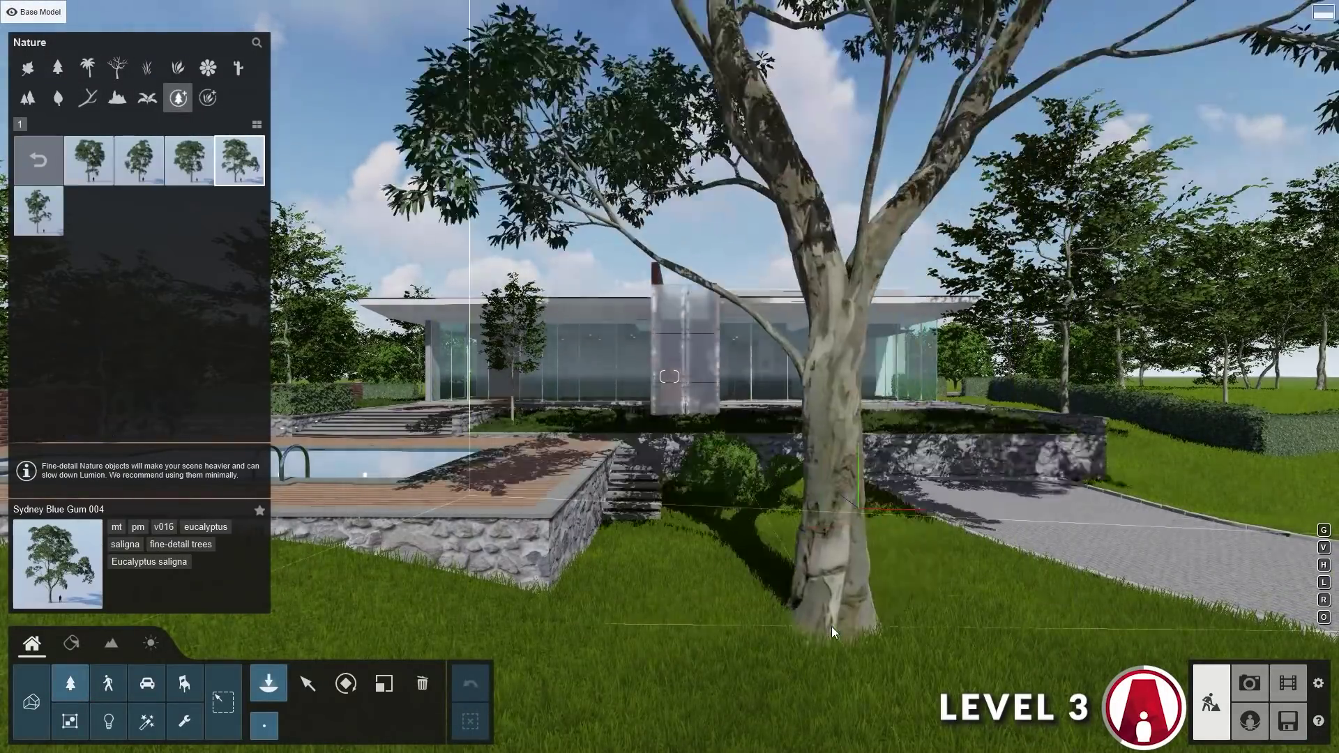
{"action": "left_click", "coordinate": [1252, 478]}
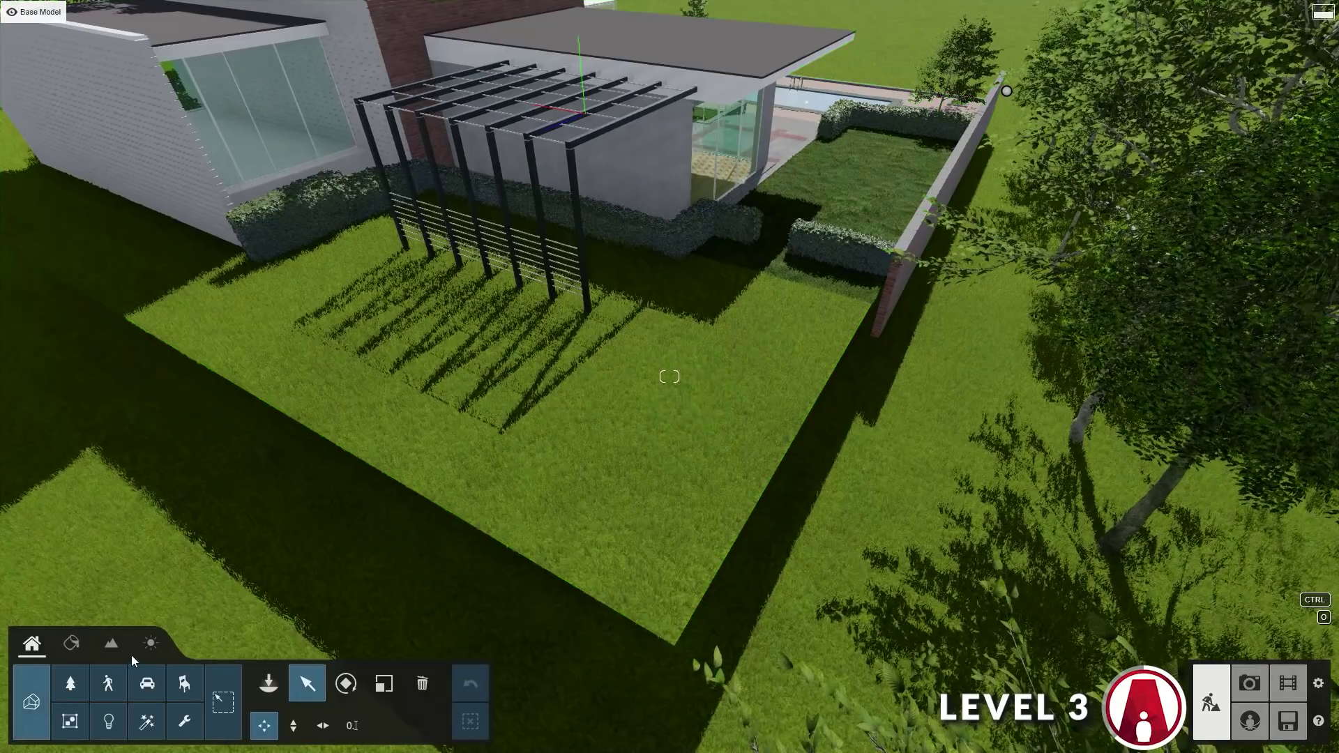
Adjust the terrain height brush's size and speed, and raise the ground among the trees behind the villa.
{"action": "left_click", "coordinate": [117, 648]}
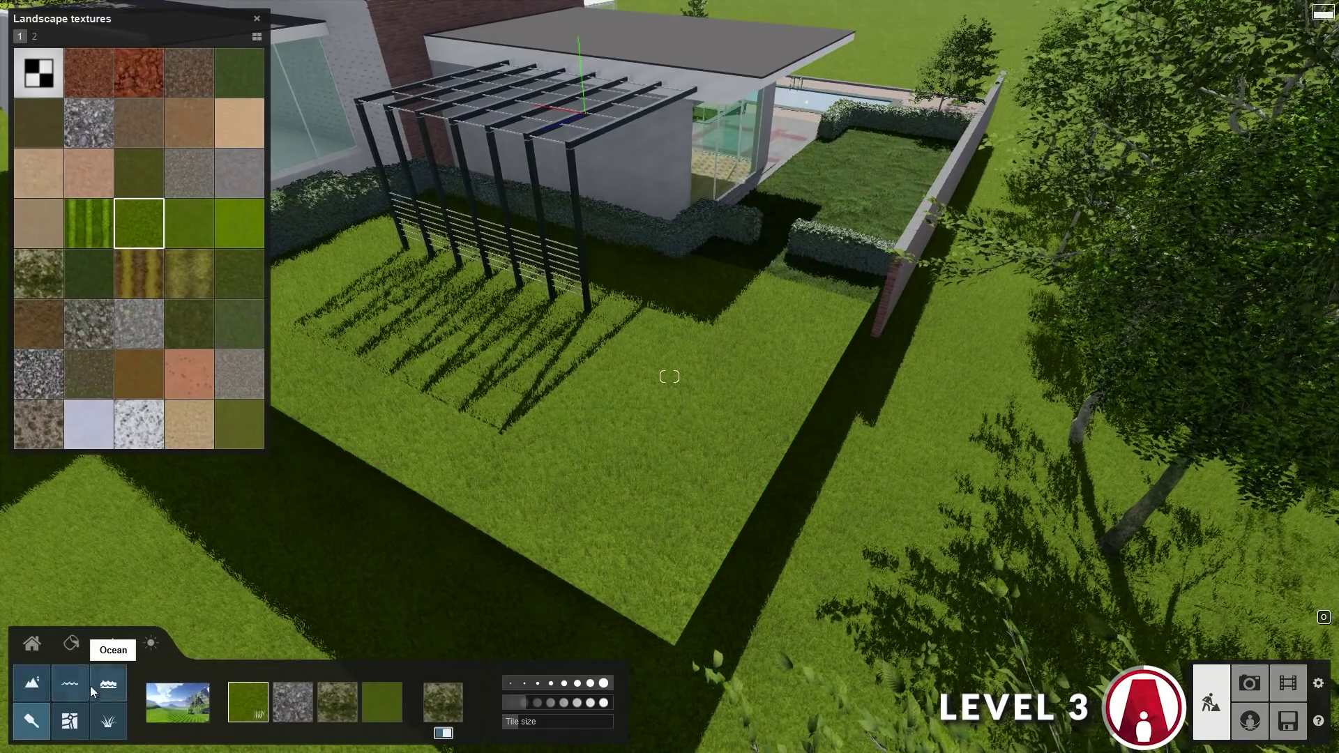
{"action": "left_click", "coordinate": [32, 692]}
{"action": "key", "text": "s"}
{"action": "key", "text": "s"}
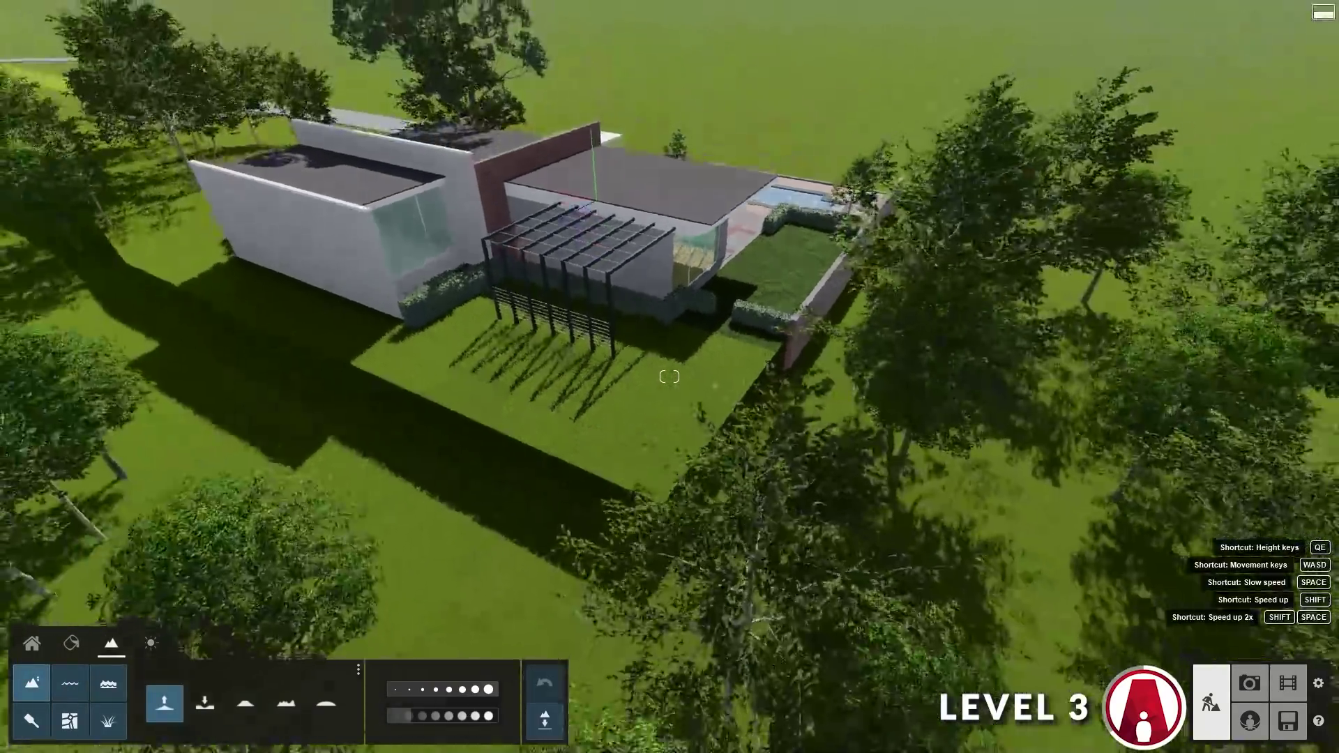
{"action": "key", "text": "a"}
{"action": "left_click", "coordinate": [421, 690]}
{"action": "left_click", "coordinate": [422, 716]}
{"action": "key", "text": "s"}
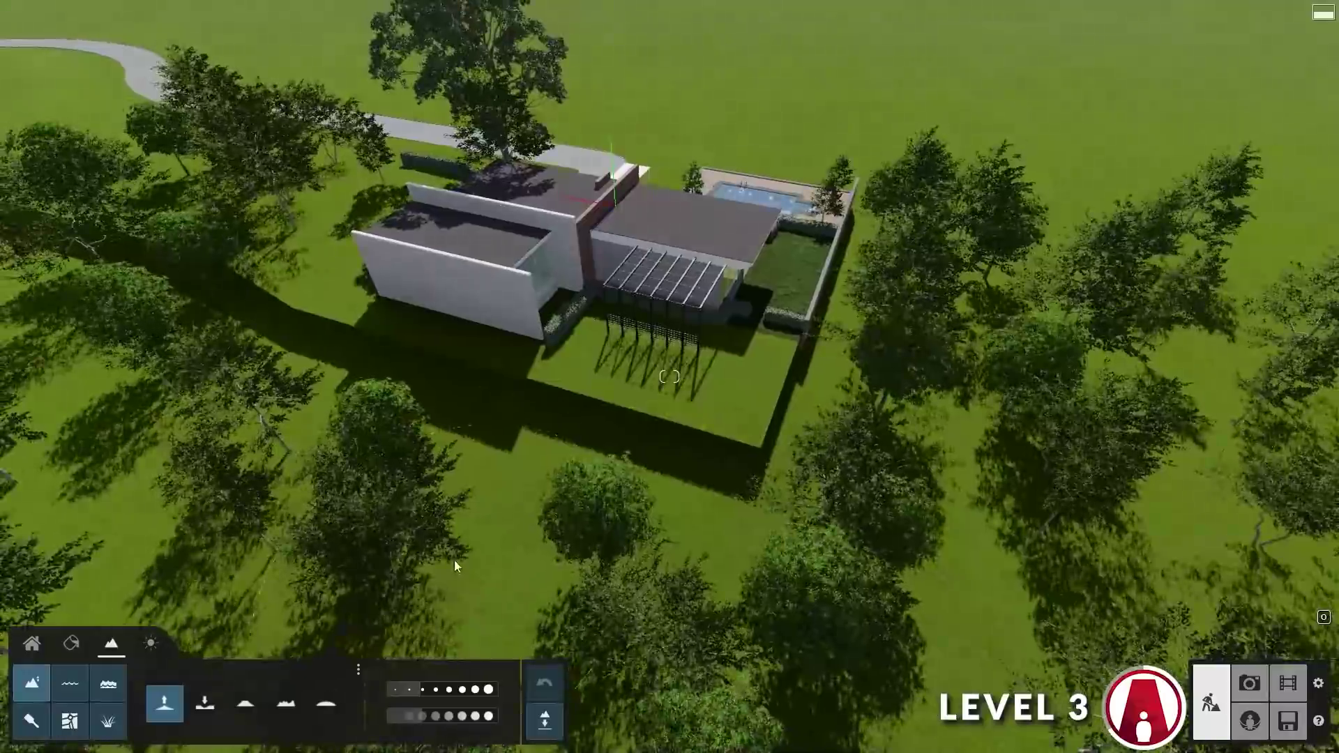
{"action": "left_click", "coordinate": [454, 560]}
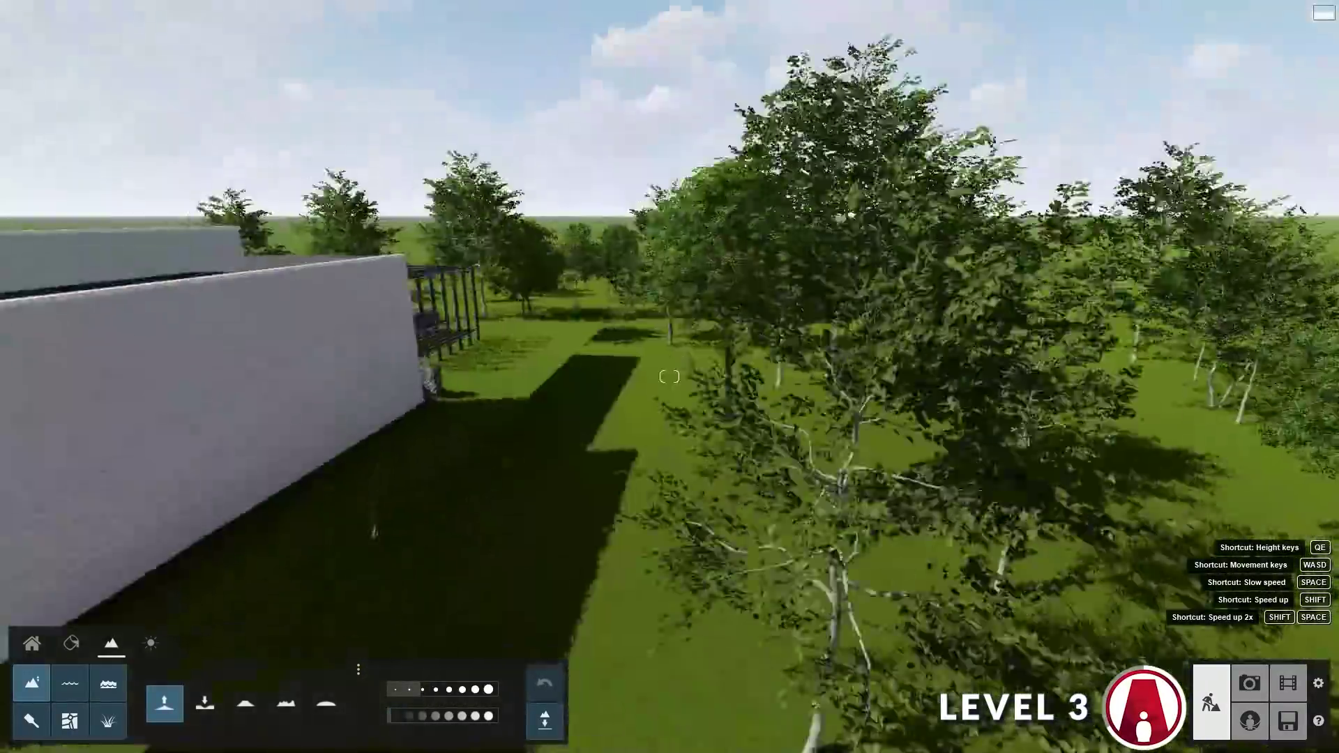
{"action": "key", "text": "q"}
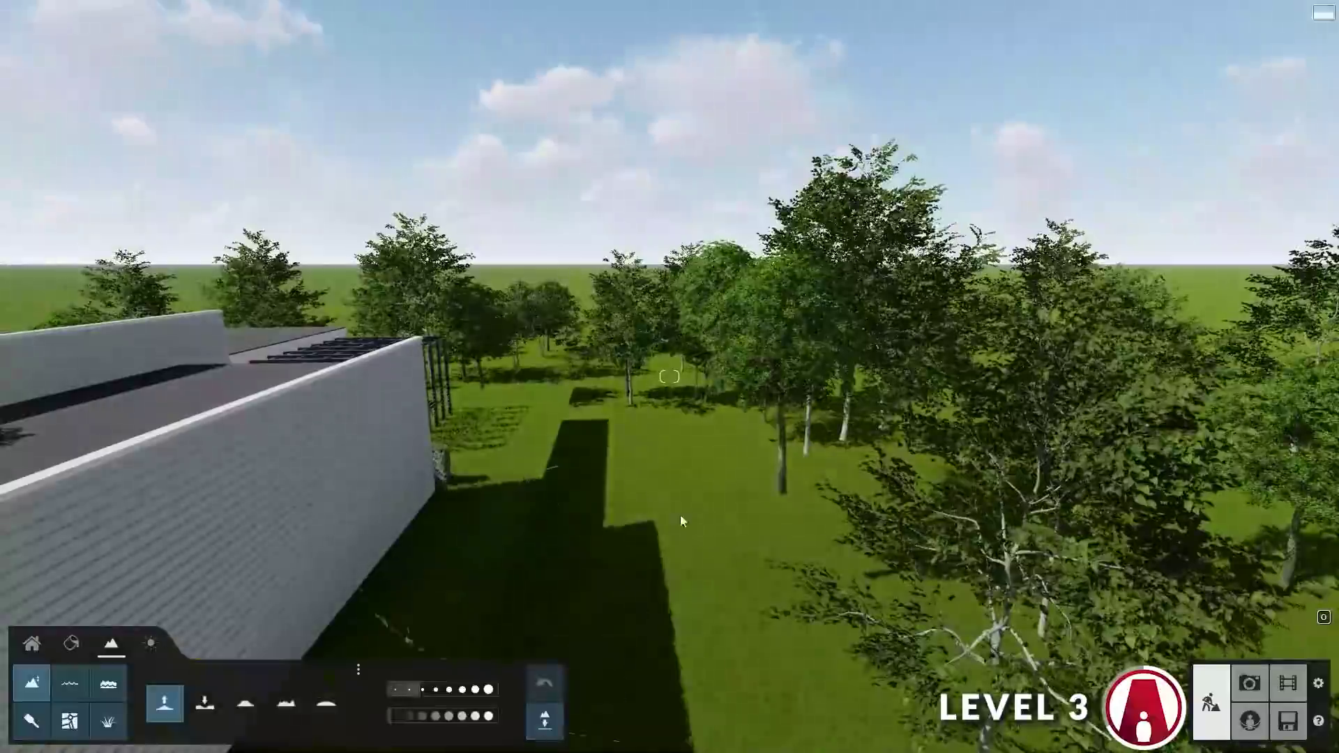
{"action": "key", "text": "w"}
{"action": "right_click_drag", "start_coordinate": [601, 429], "coordinate": [670, 377]}
{"action": "key", "text": "s"}
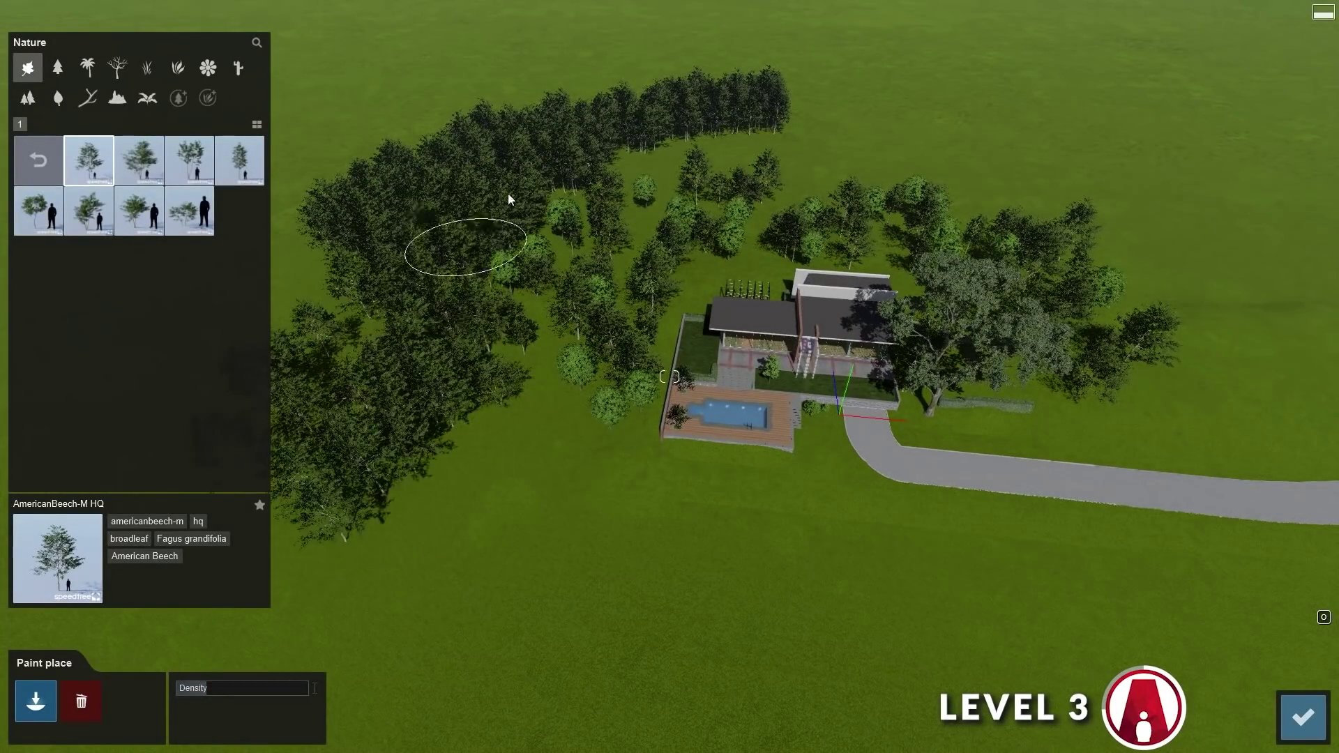
Paint AmericanBeech-M HQ trees at low density in a wide ring behind the villa and across the field in front.
{"action": "left_click_drag", "start_coordinate": [779, 104], "coordinate": [1299, 323]}
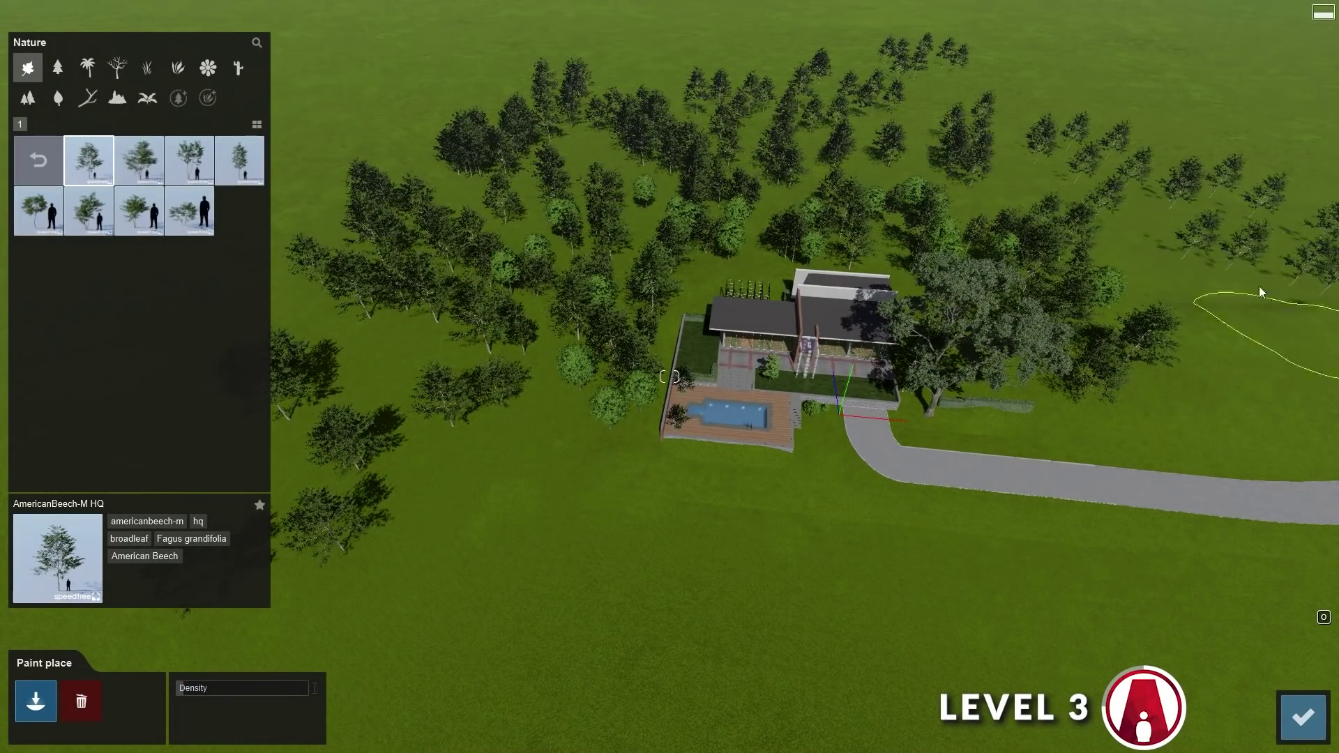
{"action": "right_click_drag", "start_coordinate": [419, 134], "coordinate": [373, 105]}
{"action": "mouse_move", "coordinate": [449, 479]}
{"action": "left_mouse_down"}
{"action": "mouse_move", "coordinate": [760, 544]}
{"action": "mouse_move", "coordinate": [630, 735]}
{"action": "left_mouse_up"}
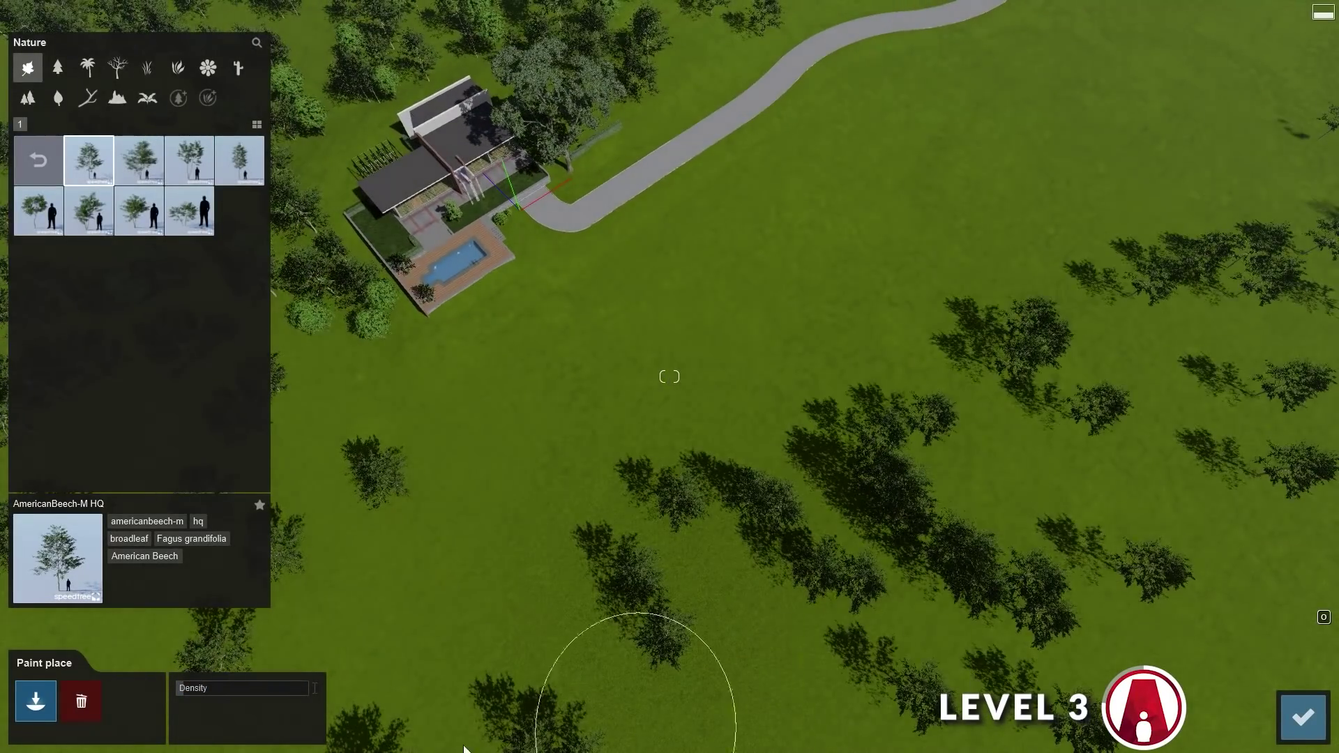
{"action": "right_click_drag", "start_coordinate": [630, 735], "coordinate": [408, 113]}
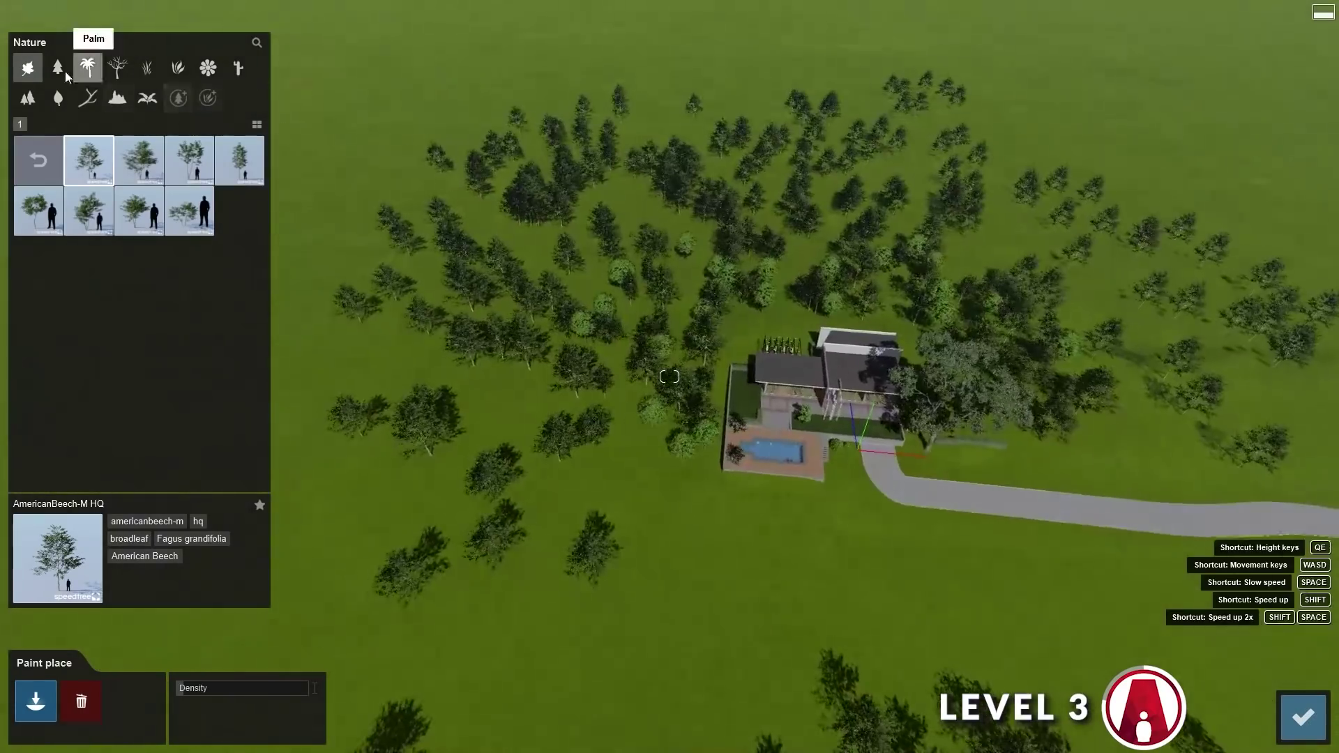
Paint Australian Willow Medium trees among the beeches on both sides of the villa's surroundings.
{"action": "left_click", "coordinate": [39, 160]}
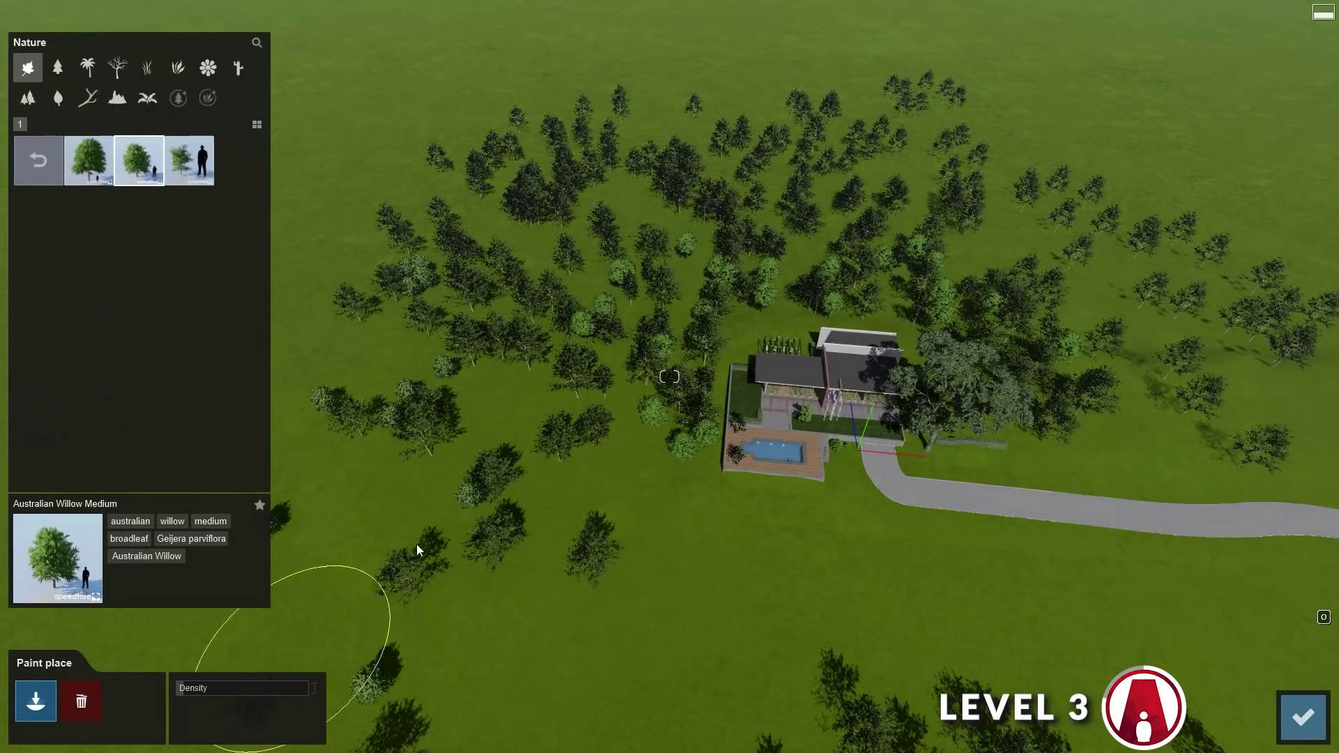
{"action": "right_click_drag", "start_coordinate": [417, 550], "coordinate": [795, 483]}
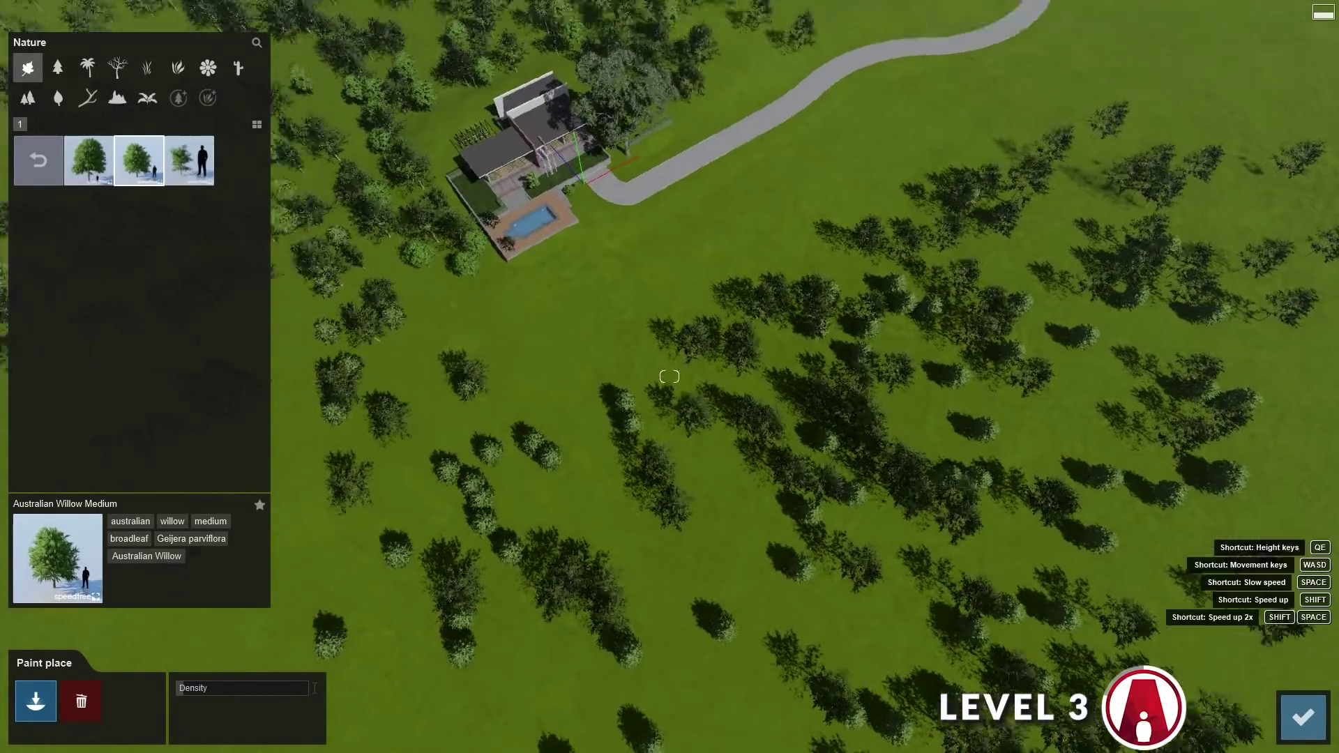
{"action": "right_click_drag", "start_coordinate": [1073, 241], "coordinate": [448, 567]}
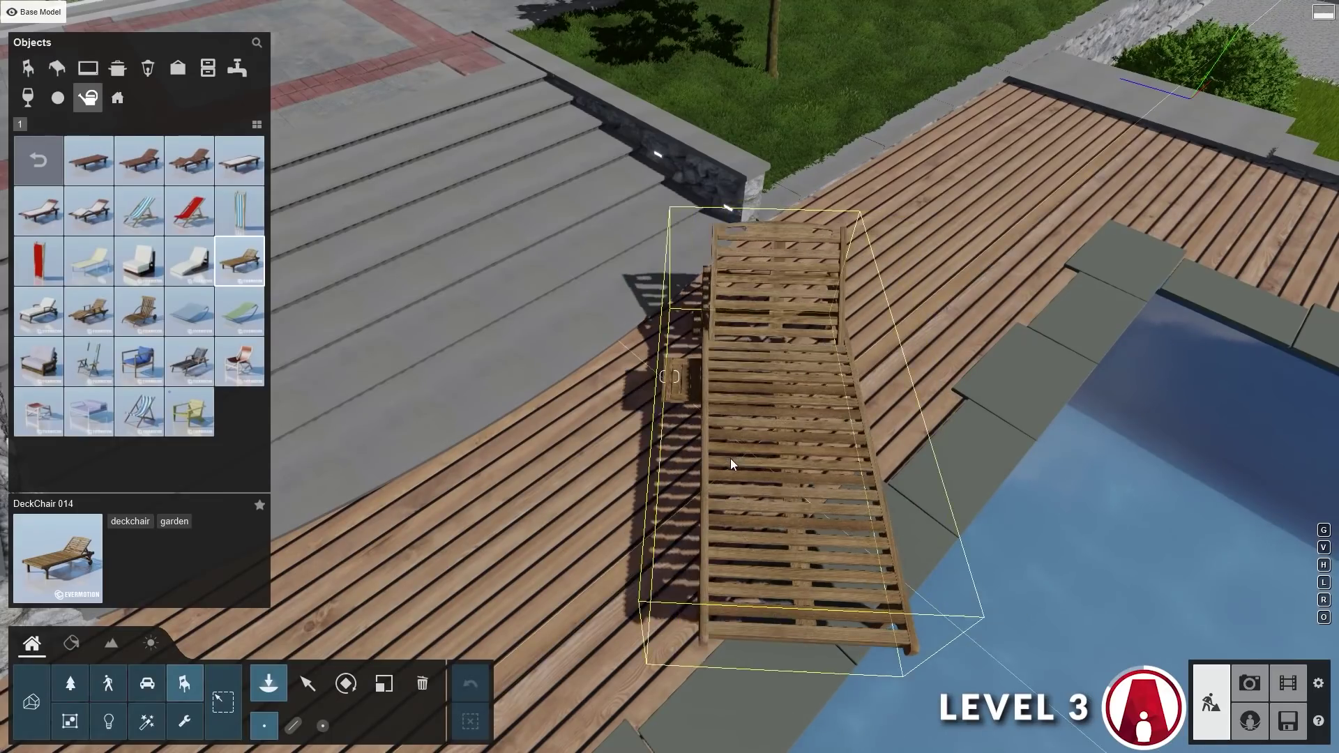
Place a rotated DeckChair 014 on the pool deck and a Bed 009 in the room with the glass wall.
{"action": "key", "text": "r"}
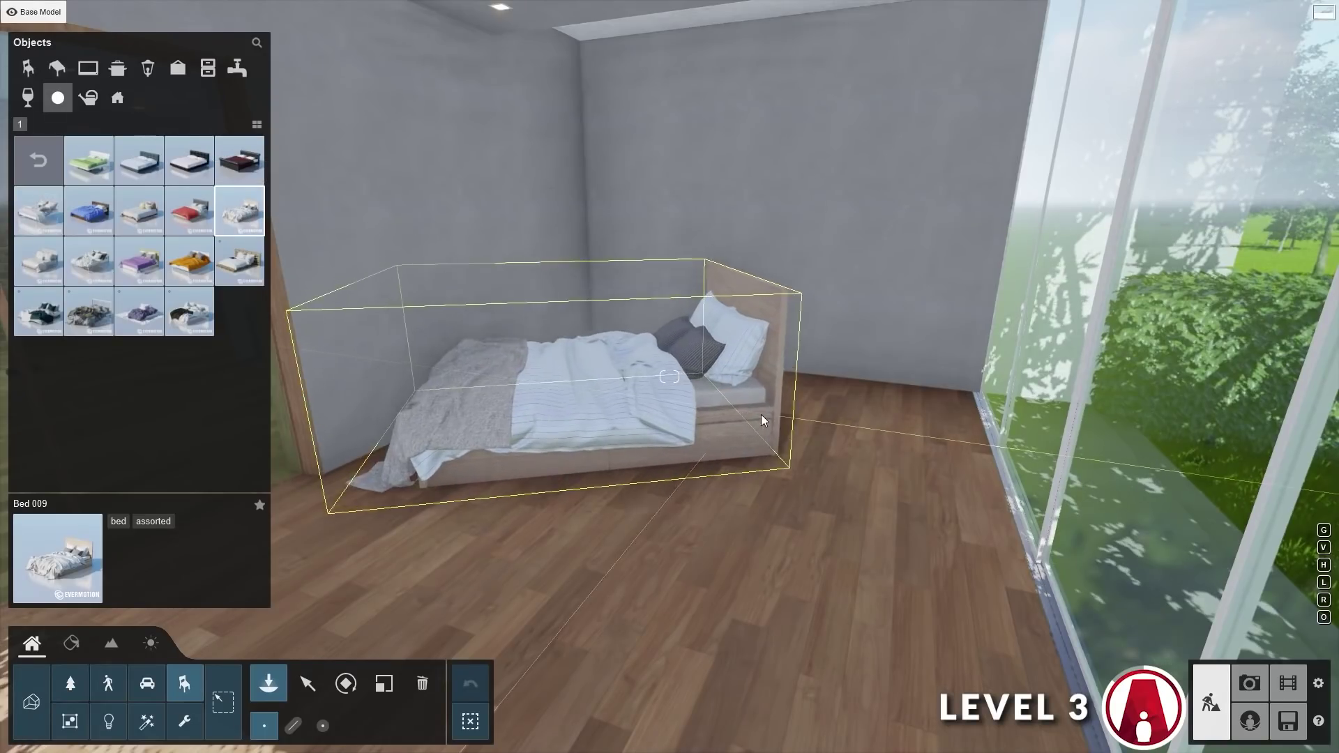
{"action": "left_click", "coordinate": [759, 378]}
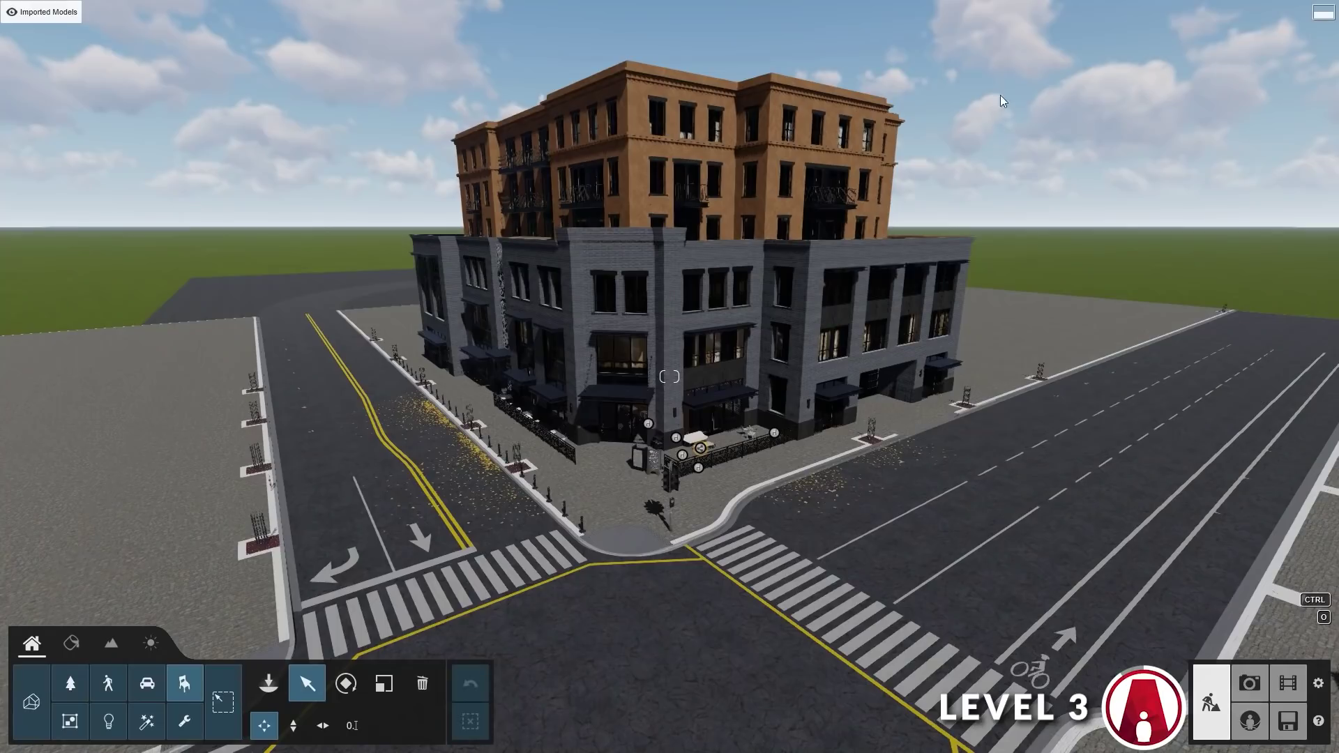
Show the Surrounding Buildings, Trees, Cars and People exterior layers in the street-corner building project.
{"action": "left_click", "coordinate": [1012, 12]}
{"action": "left_click", "coordinate": [966, 15]}
{"action": "mouse_move", "coordinate": [966, 31]}
{"action": "right_mouse_down"}
{"action": "mouse_move", "coordinate": [966, 98]}
{"action": "mouse_move", "coordinate": [966, 35]}
{"action": "right_mouse_up"}
{"action": "key", "text": "e"}
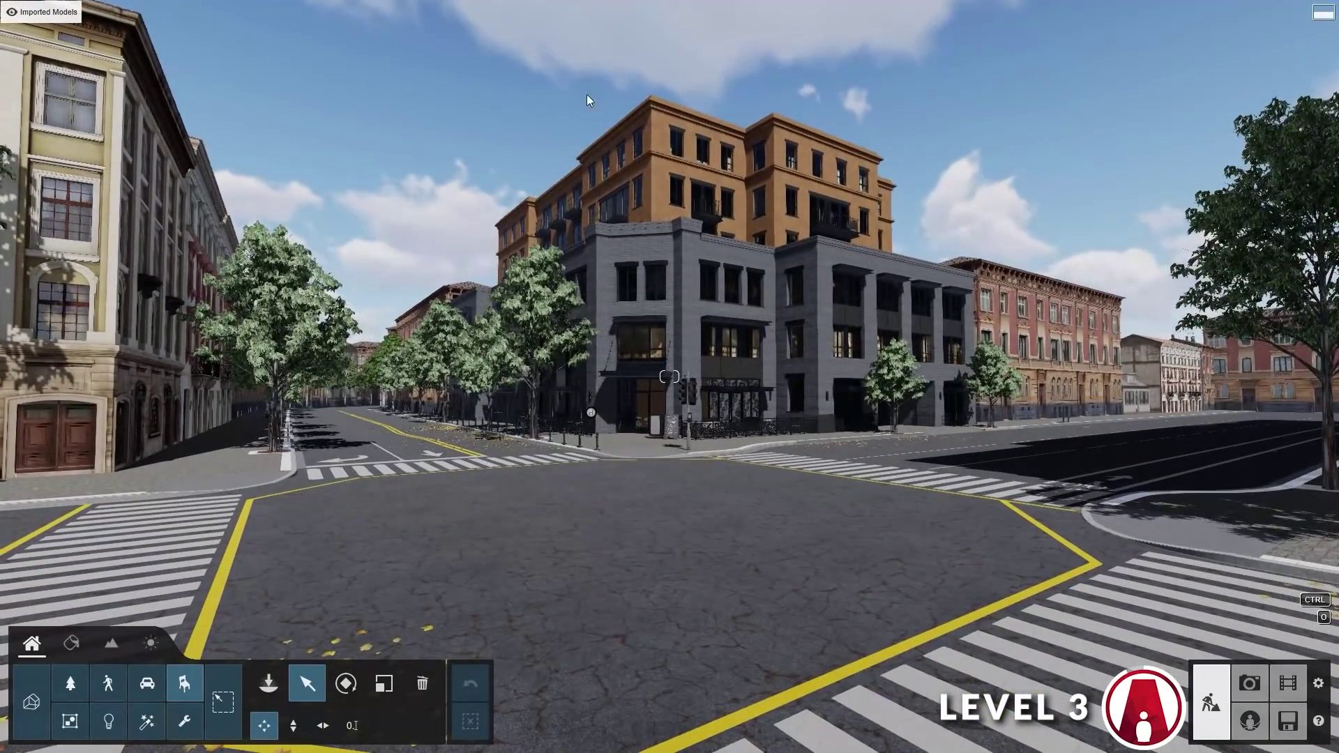
{"action": "mouse_move", "coordinate": [403, 15]}
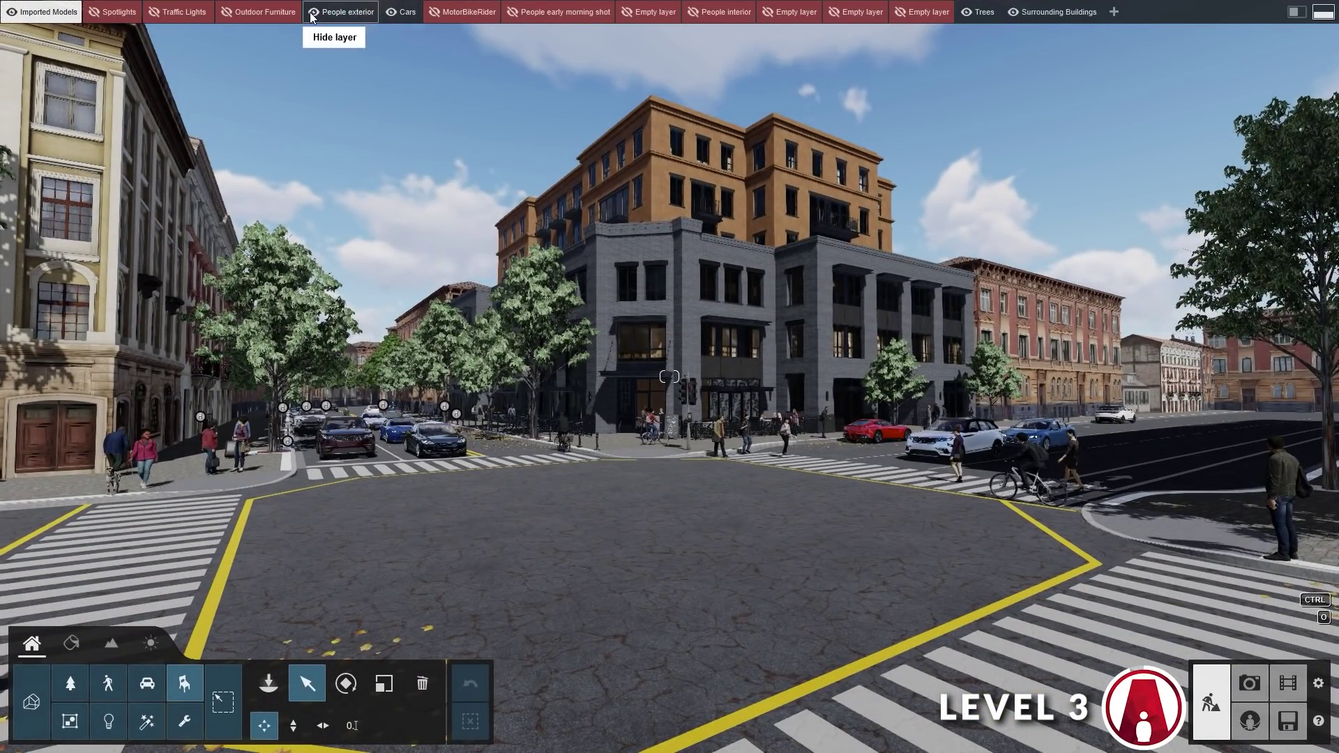
{"action": "key", "text": "a"}
{"action": "right_click_drag", "start_coordinate": [431, 186], "coordinate": [491, 237]}
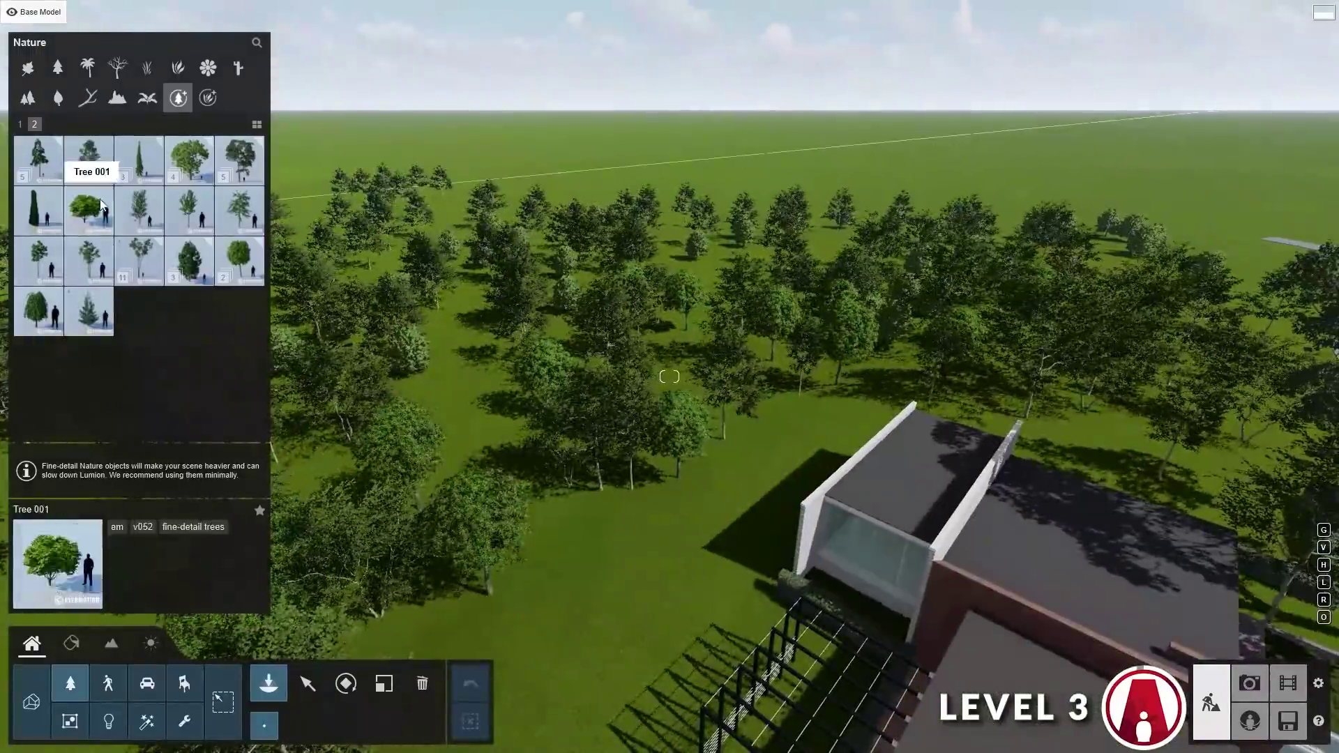
Place a large fine-detail Tree 001 behind the villa and view it from the 1-Photo camera.
{"action": "left_click", "coordinate": [99, 217]}
{"action": "left_click", "coordinate": [687, 567]}
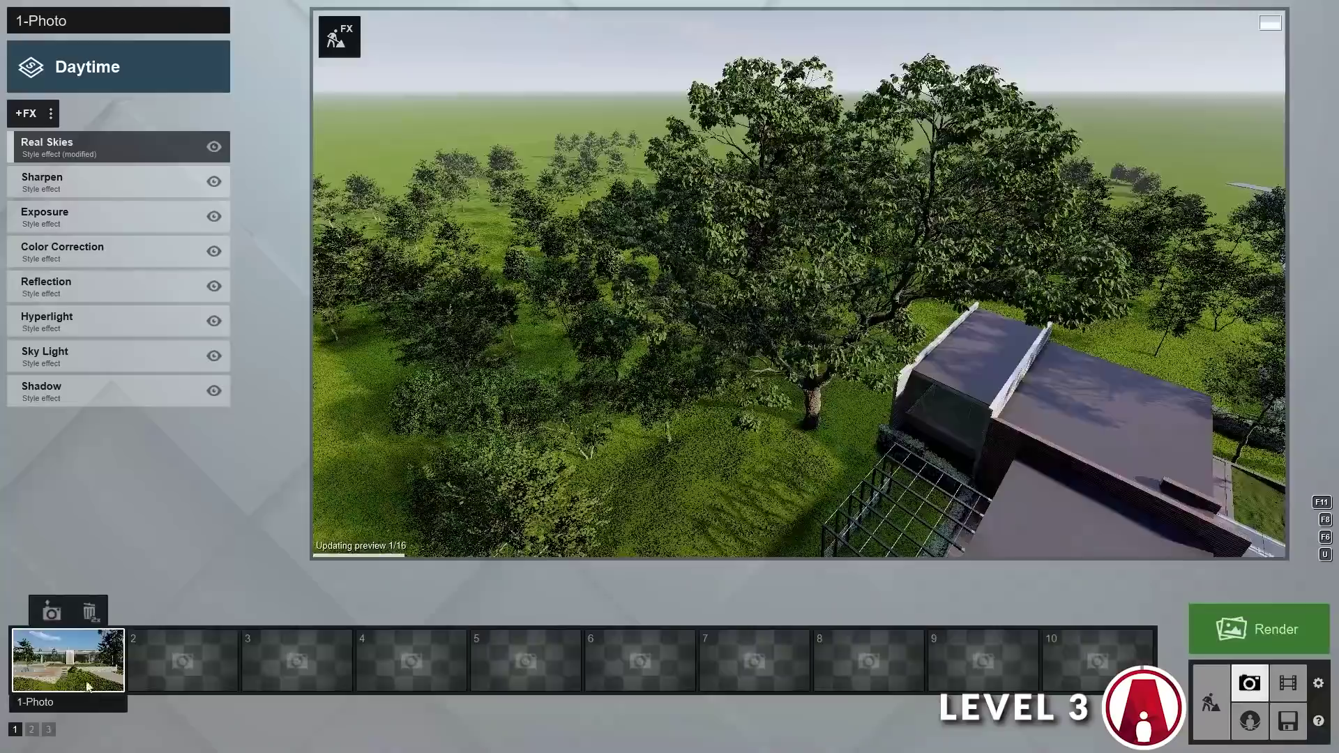
{"action": "left_click", "coordinate": [89, 687]}
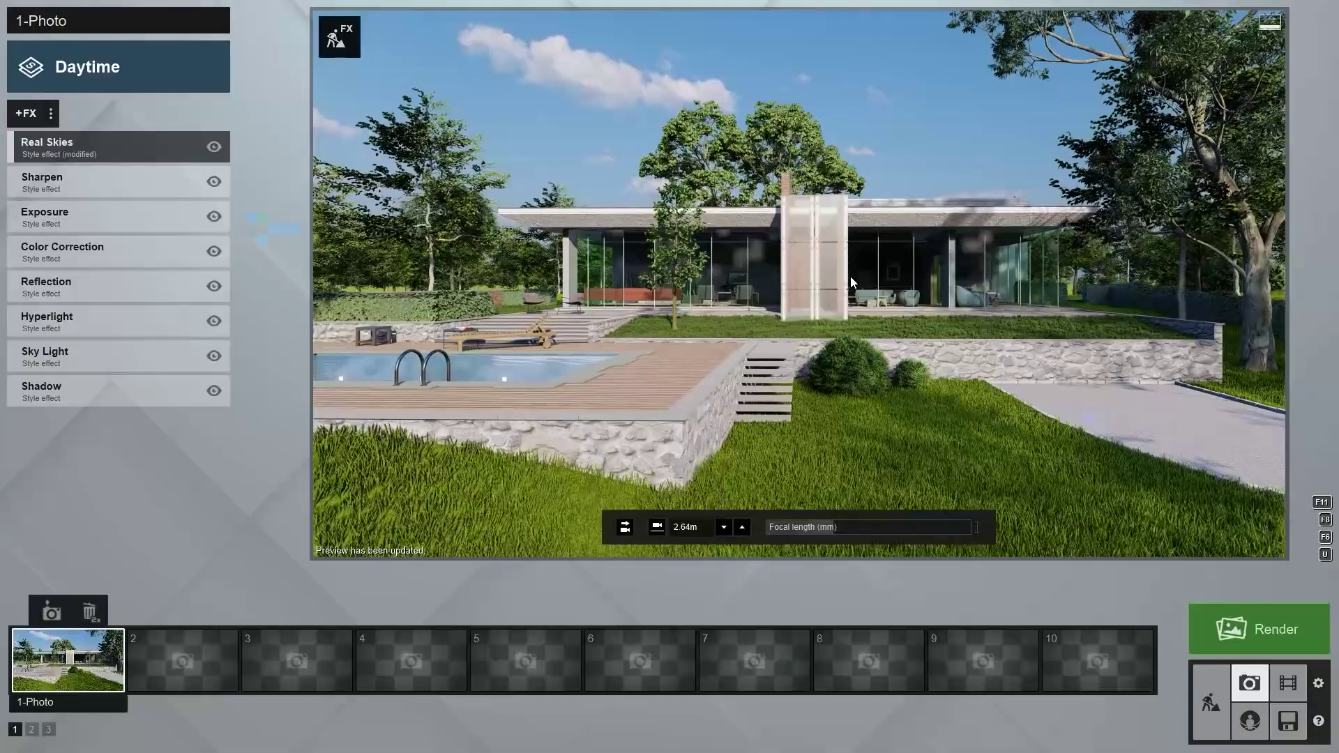
Turn on Sky Light in Planar Reflections and set the Sky Light effect's render quality to High.
{"action": "left_click", "coordinate": [104, 357]}
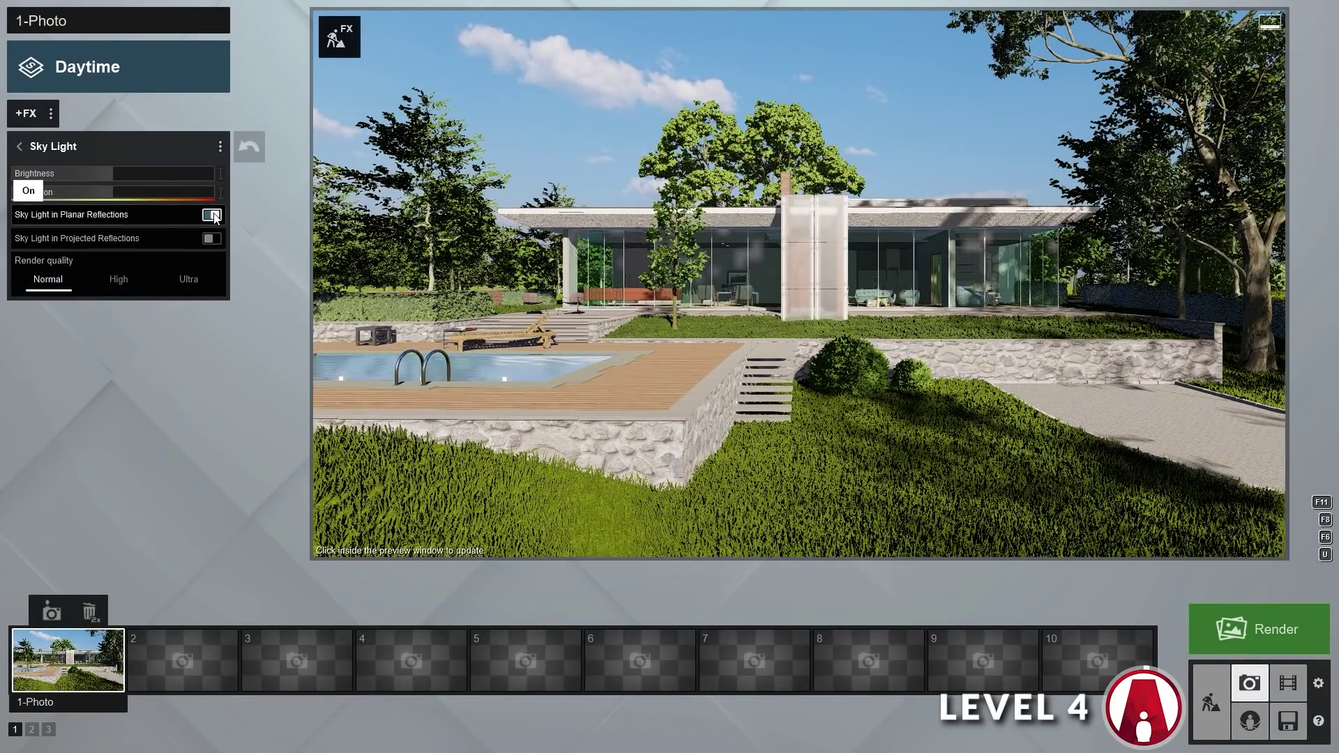
{"action": "left_click", "coordinate": [119, 279]}
{"action": "left_click", "coordinate": [419, 279]}
{"action": "left_click", "coordinate": [31, 147]}
{"action": "left_click", "coordinate": [31, 353]}
{"action": "left_click", "coordinate": [33, 148]}
Set the Hyperlight effect's amount to 69.3%.
{"action": "left_click", "coordinate": [105, 283]}
{"action": "left_click_drag", "start_coordinate": [176, 181], "coordinate": [181, 179]}
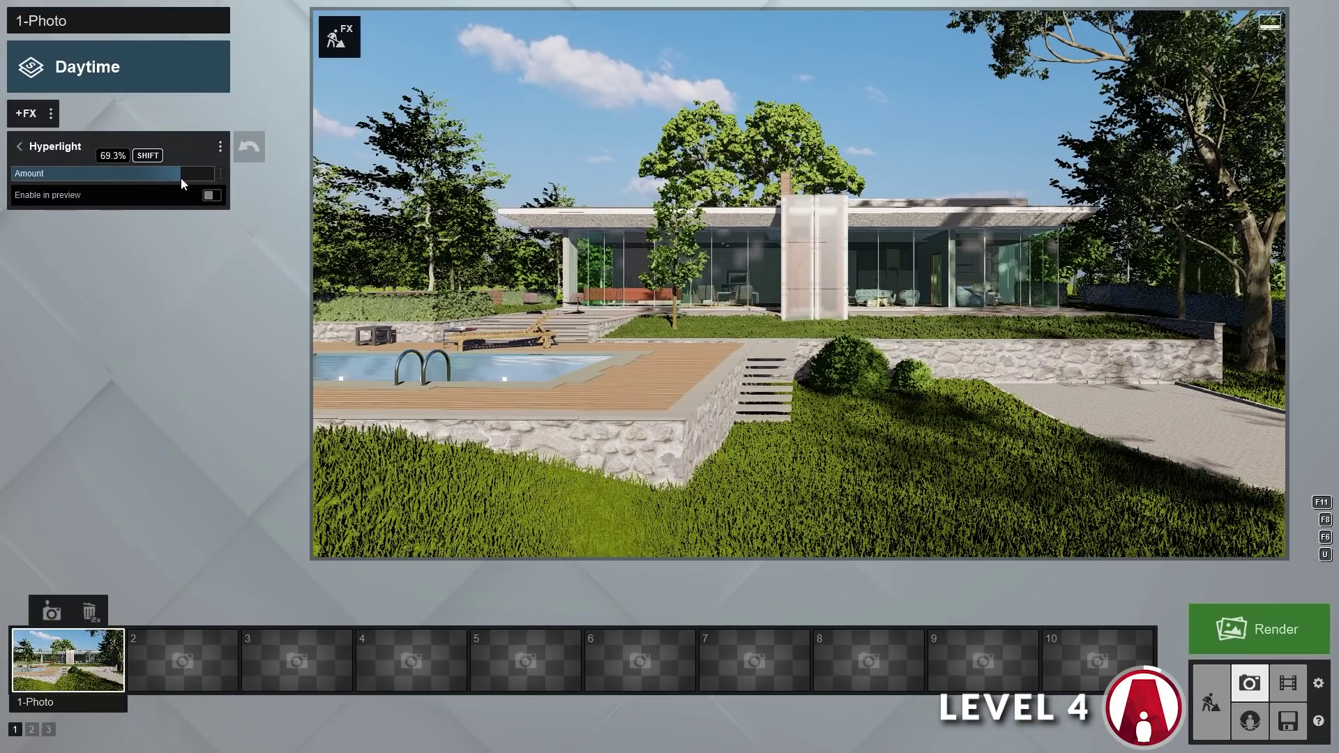
{"action": "left_click", "coordinate": [32, 148]}
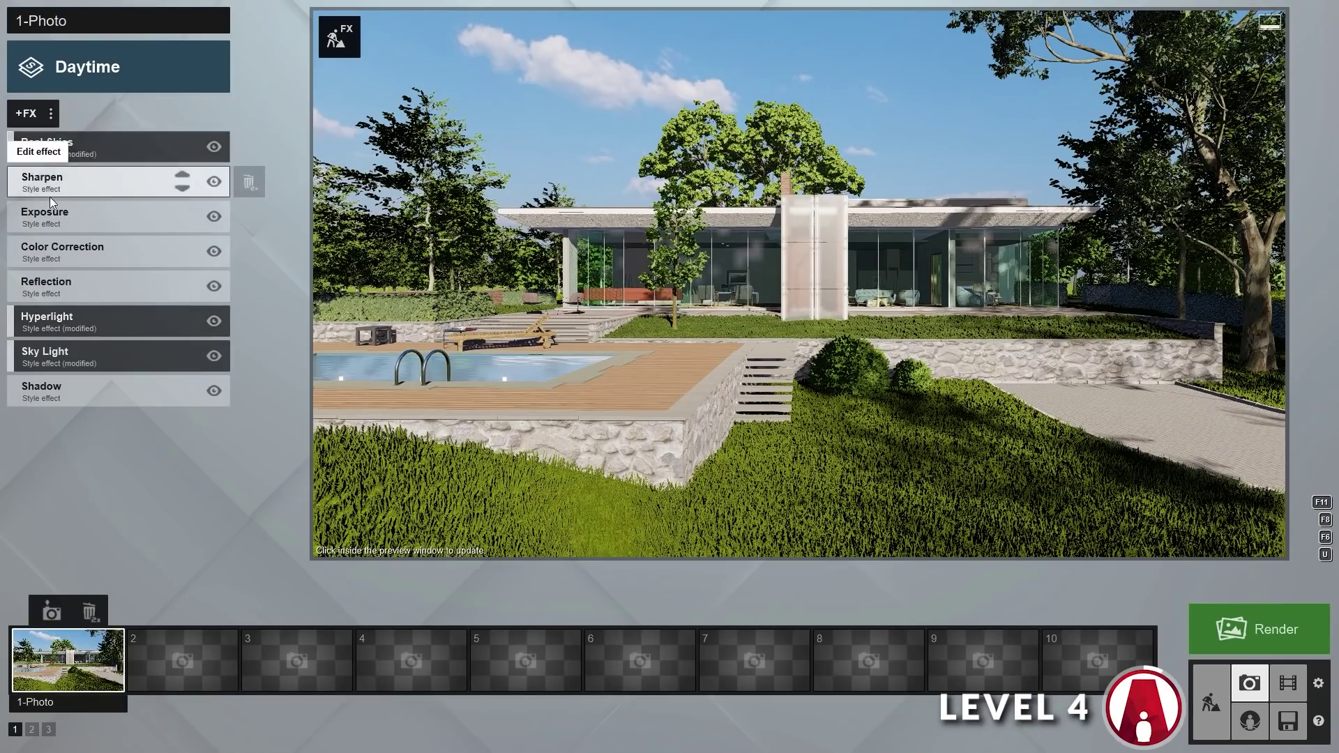
Add reflection planes for the villa's front glass and the pool water to the Reflection effect.
{"action": "left_click", "coordinate": [77, 283]}
{"action": "left_click", "coordinate": [78, 262]}
{"action": "left_click", "coordinate": [212, 700]}
{"action": "left_click", "coordinate": [568, 357]}
{"action": "left_click", "coordinate": [246, 699]}
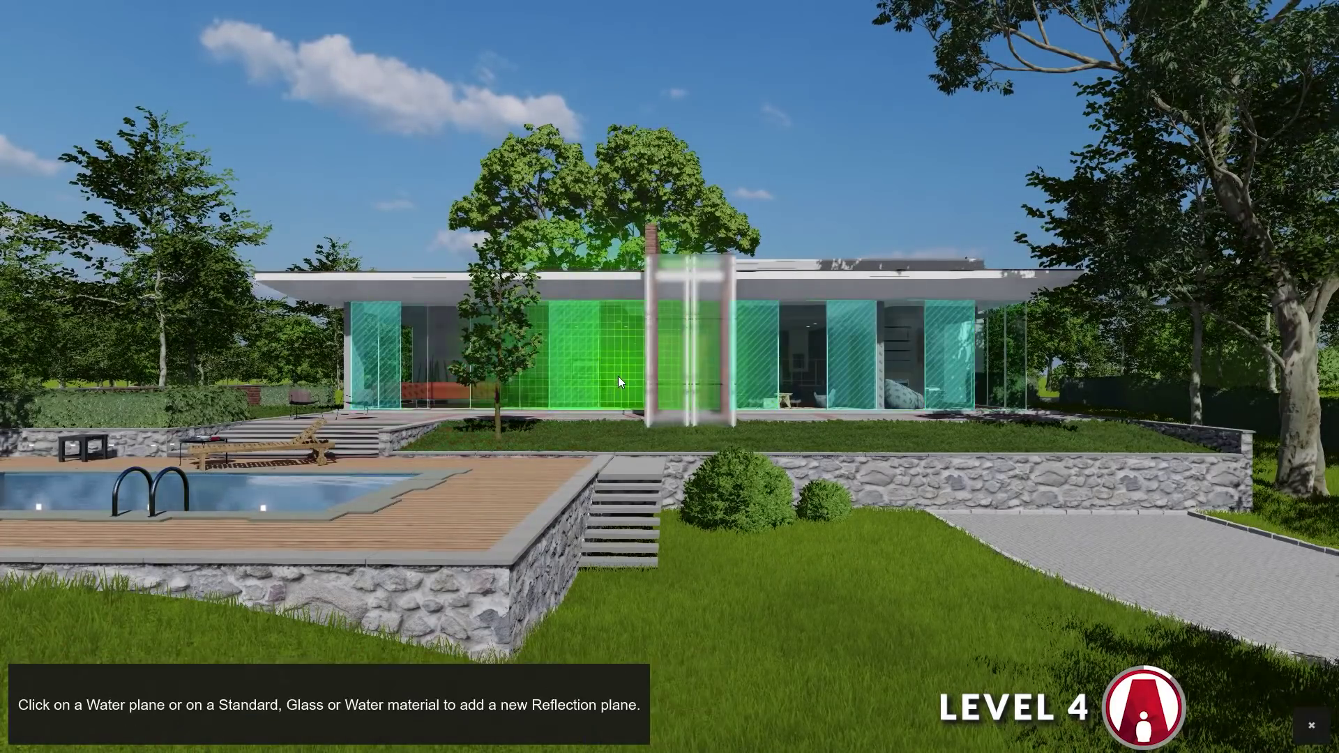
{"action": "left_click", "coordinate": [382, 497]}
{"action": "left_click", "coordinate": [1302, 718]}
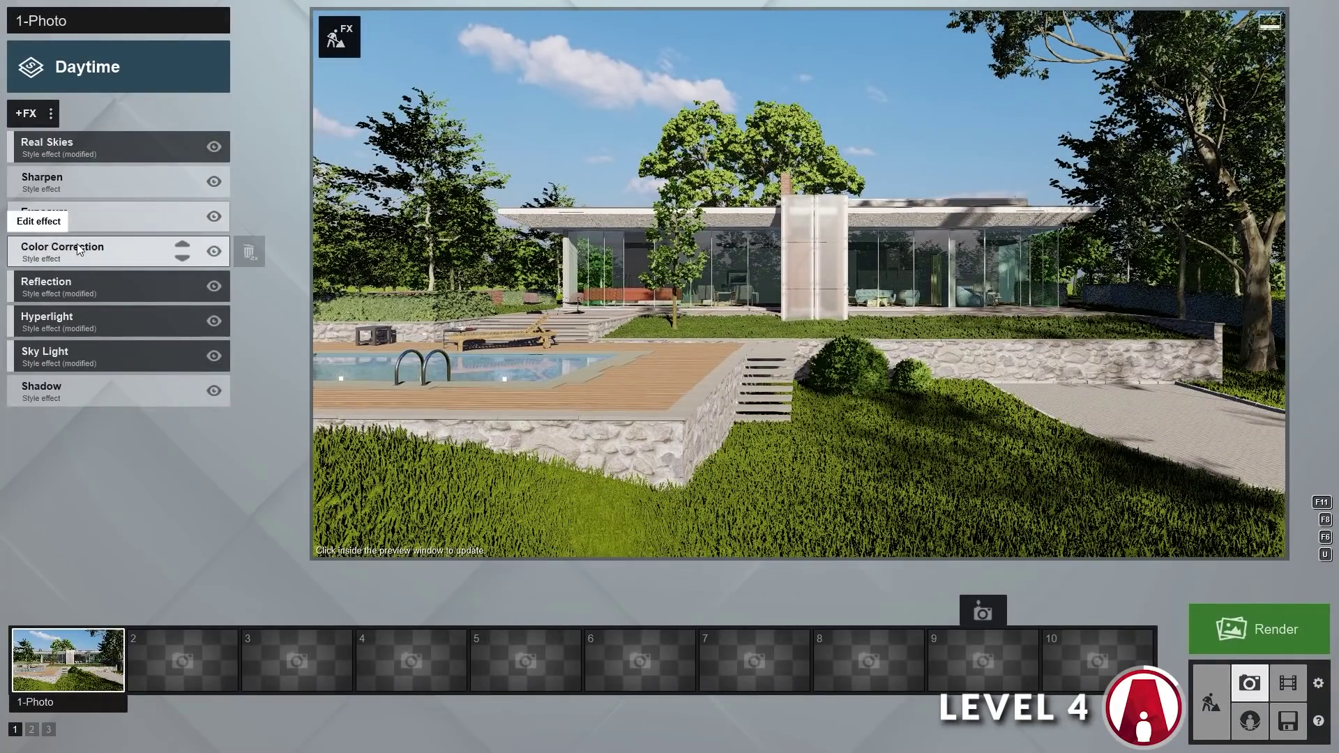
Set the Color Correction effect's temperature to 0.3.
{"action": "left_click", "coordinate": [78, 250]}
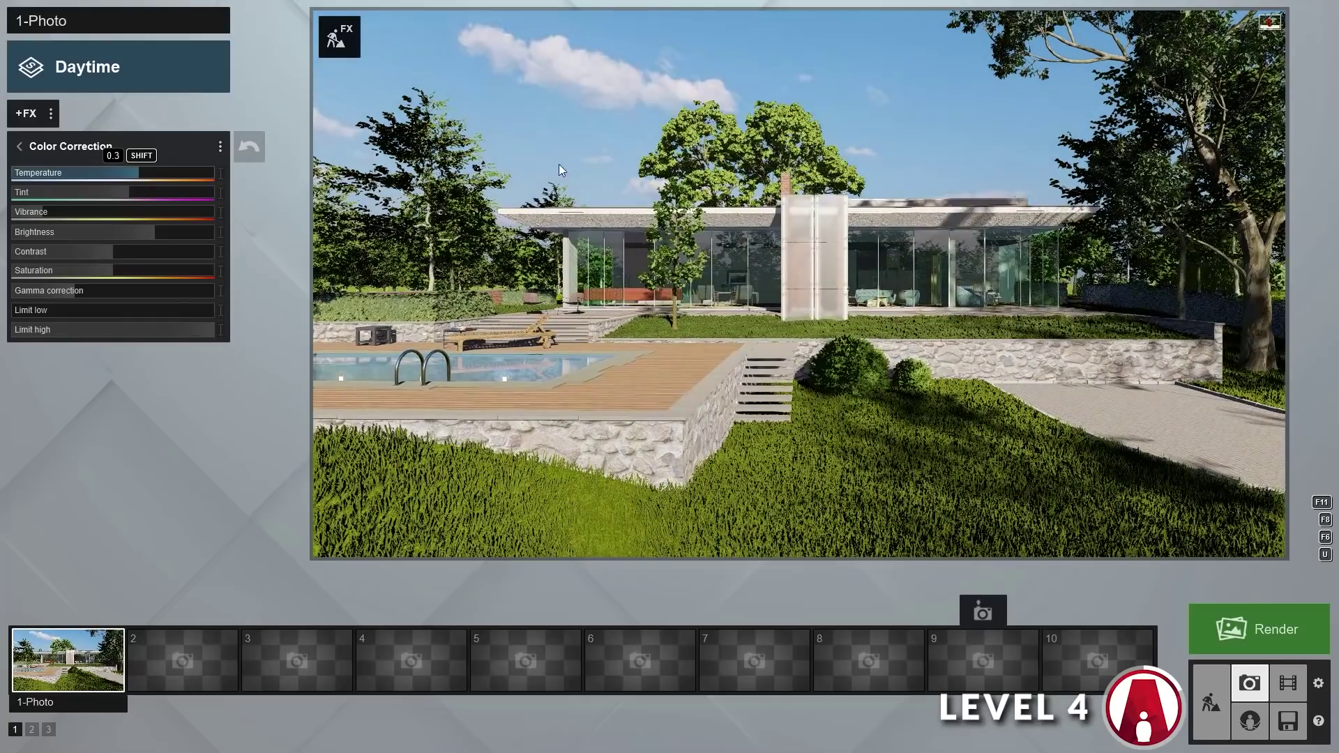
{"action": "left_click", "coordinate": [20, 146]}
Slightly increase the Shadow effect's omnishadow and lower its brightness, and open the photo rendering options.
{"action": "left_click", "coordinate": [88, 371]}
{"action": "left_click_drag", "start_coordinate": [124, 254], "coordinate": [129, 254]}
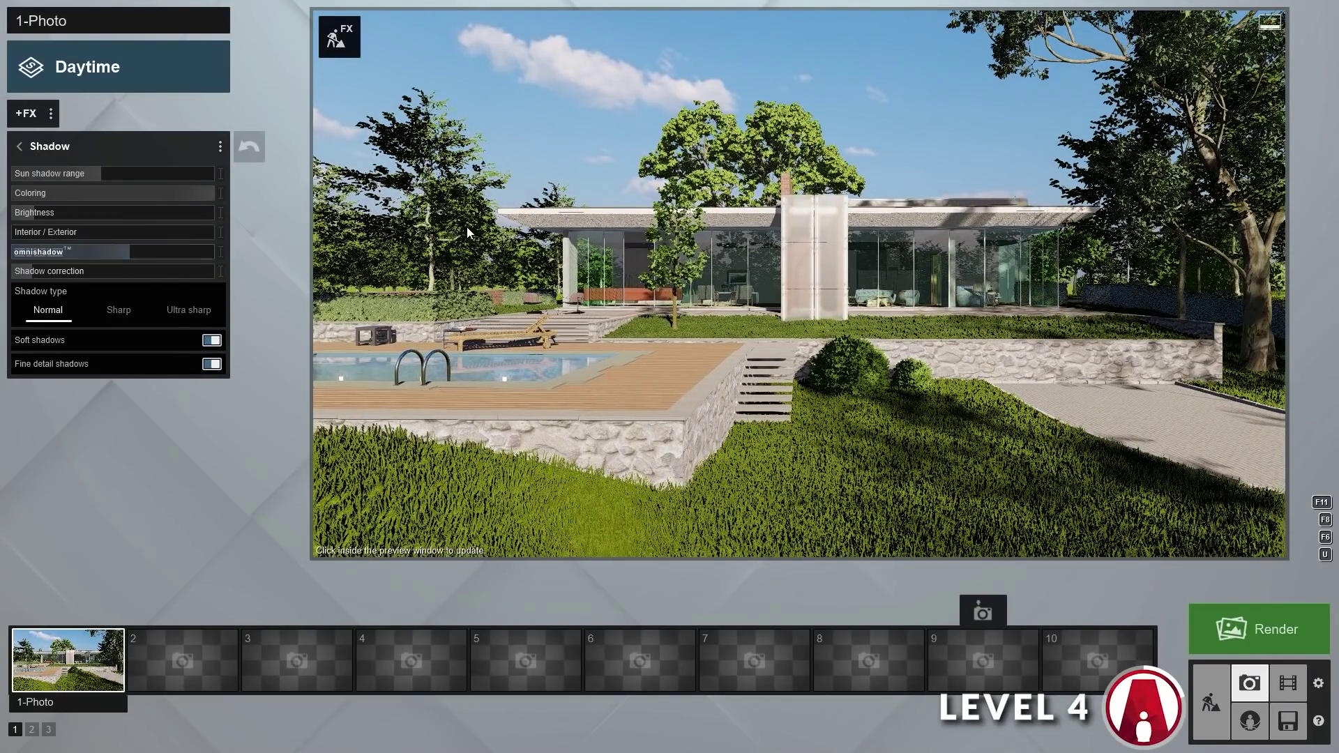
{"action": "left_click_drag", "start_coordinate": [34, 213], "coordinate": [20, 212]}
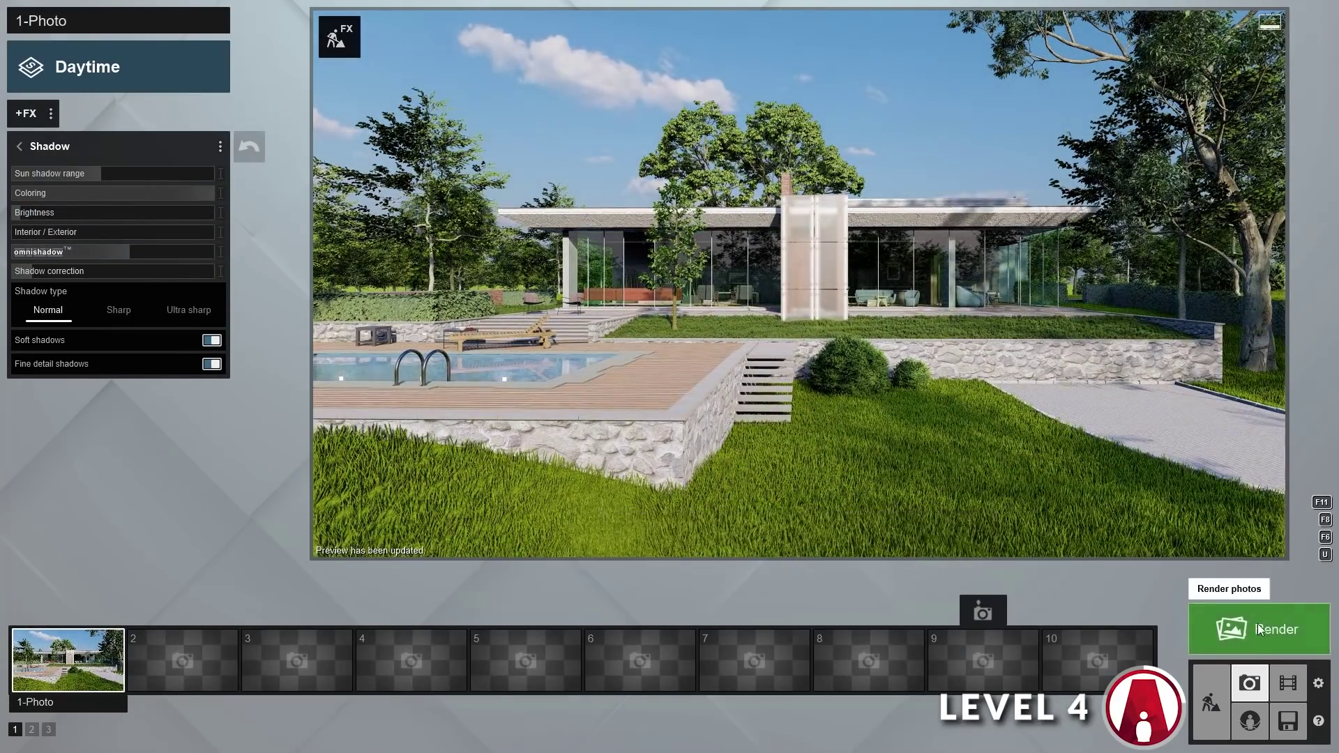
{"action": "left_click", "coordinate": [1255, 629]}
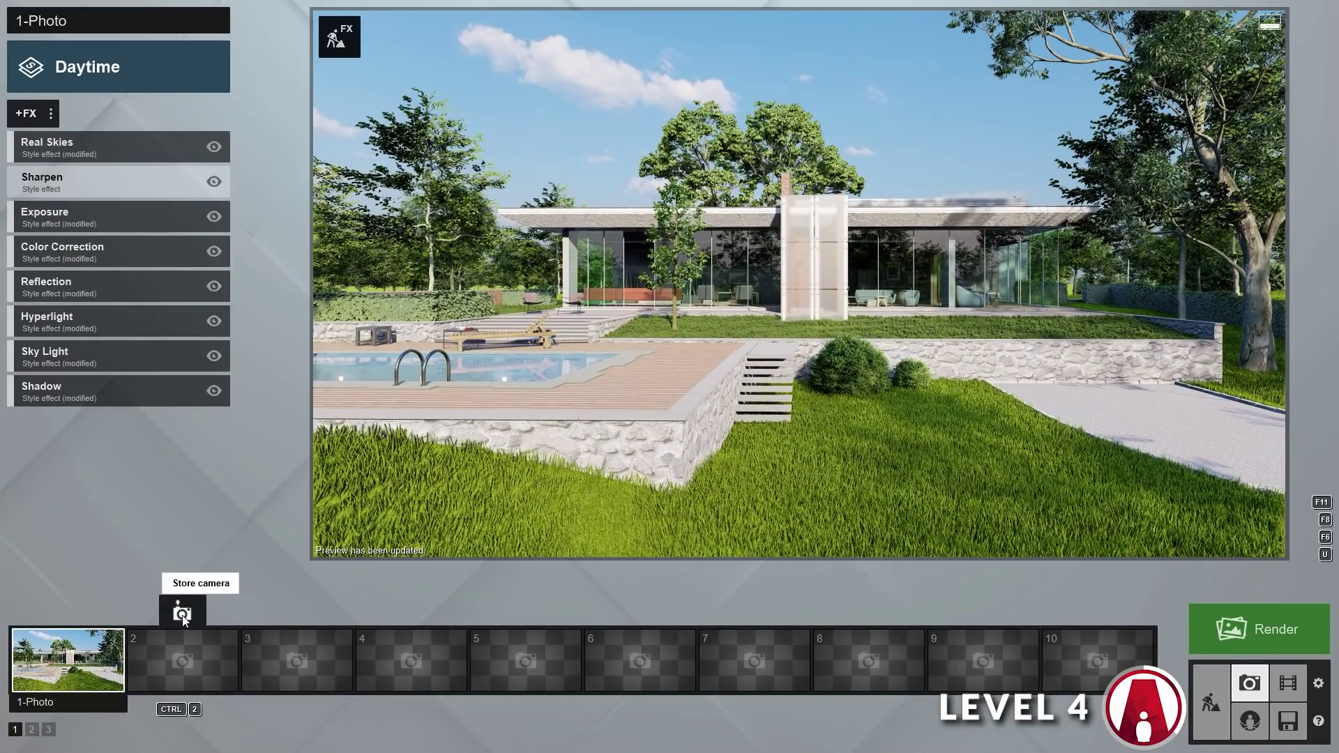
Store the current camera in photo slot 2 and copy all effects from 1-Photo onto it.
{"action": "left_click", "coordinate": [183, 615]}
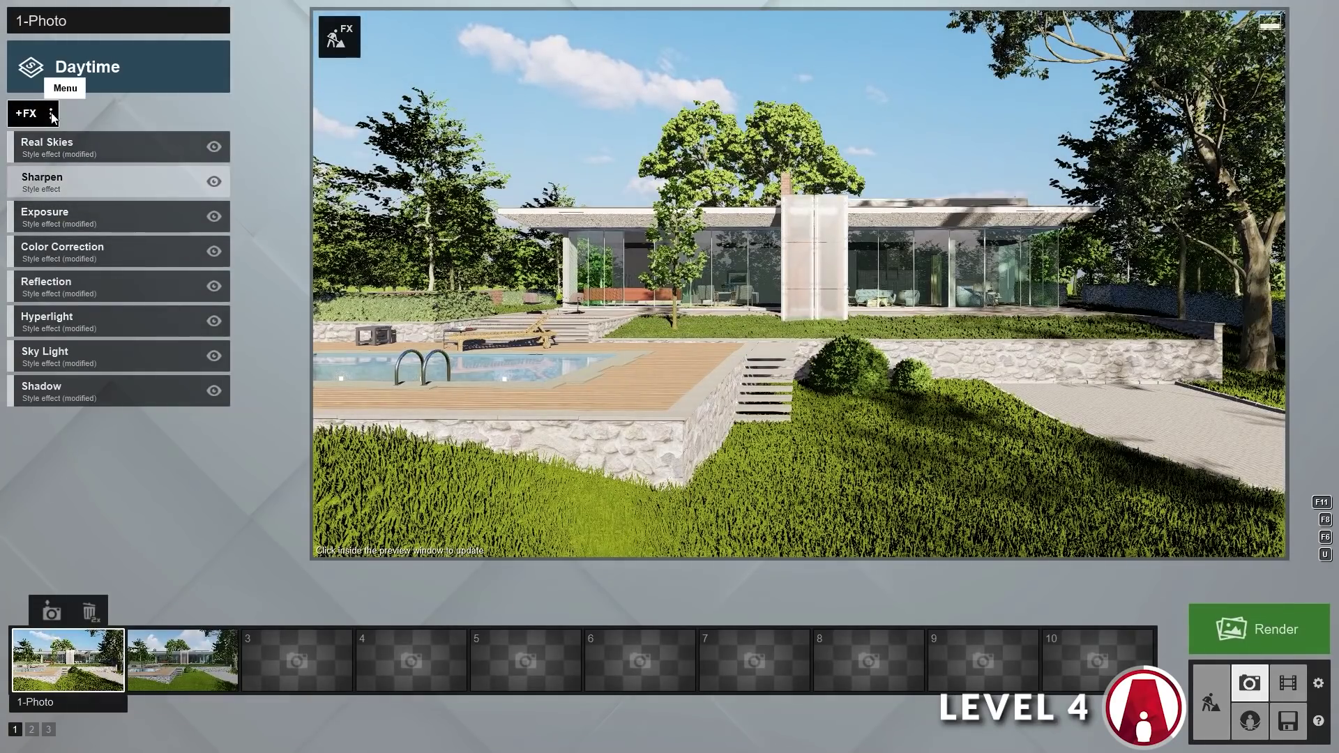
{"action": "left_click", "coordinate": [50, 114]}
{"action": "left_click", "coordinate": [65, 116]}
{"action": "left_click", "coordinate": [183, 659]}
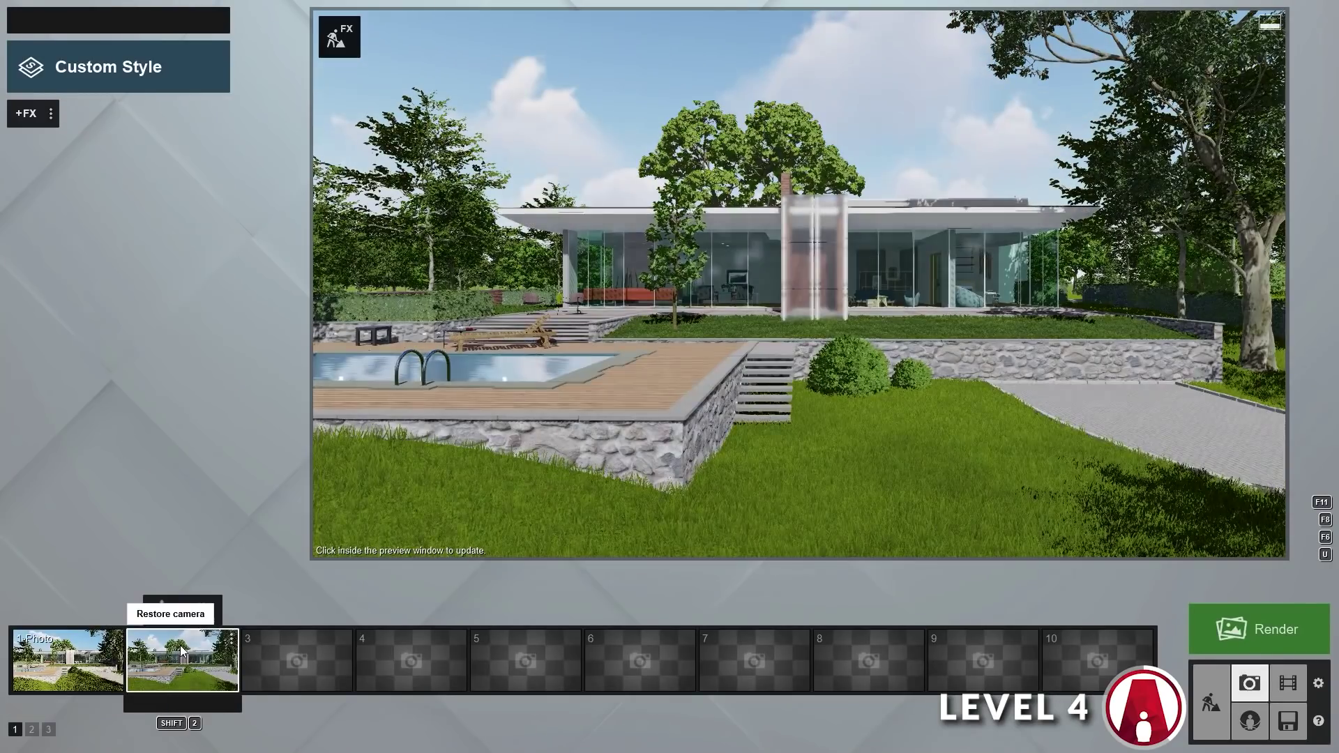
{"action": "left_click", "coordinate": [50, 113]}
{"action": "left_click", "coordinate": [96, 115]}
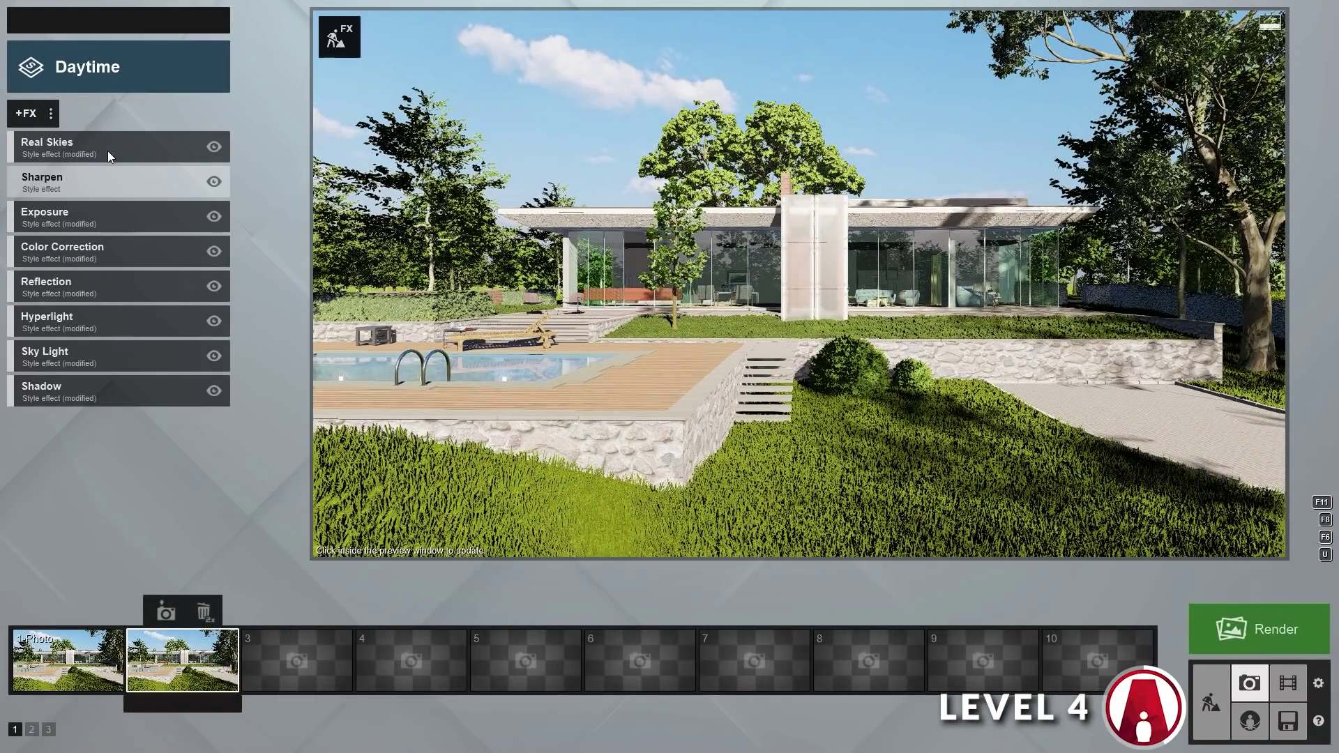
Replace photo 2's Real Skies sky with one from the Cloudy category and flip the sky.
{"action": "left_click", "coordinate": [107, 151]}
{"action": "left_click", "coordinate": [69, 199]}
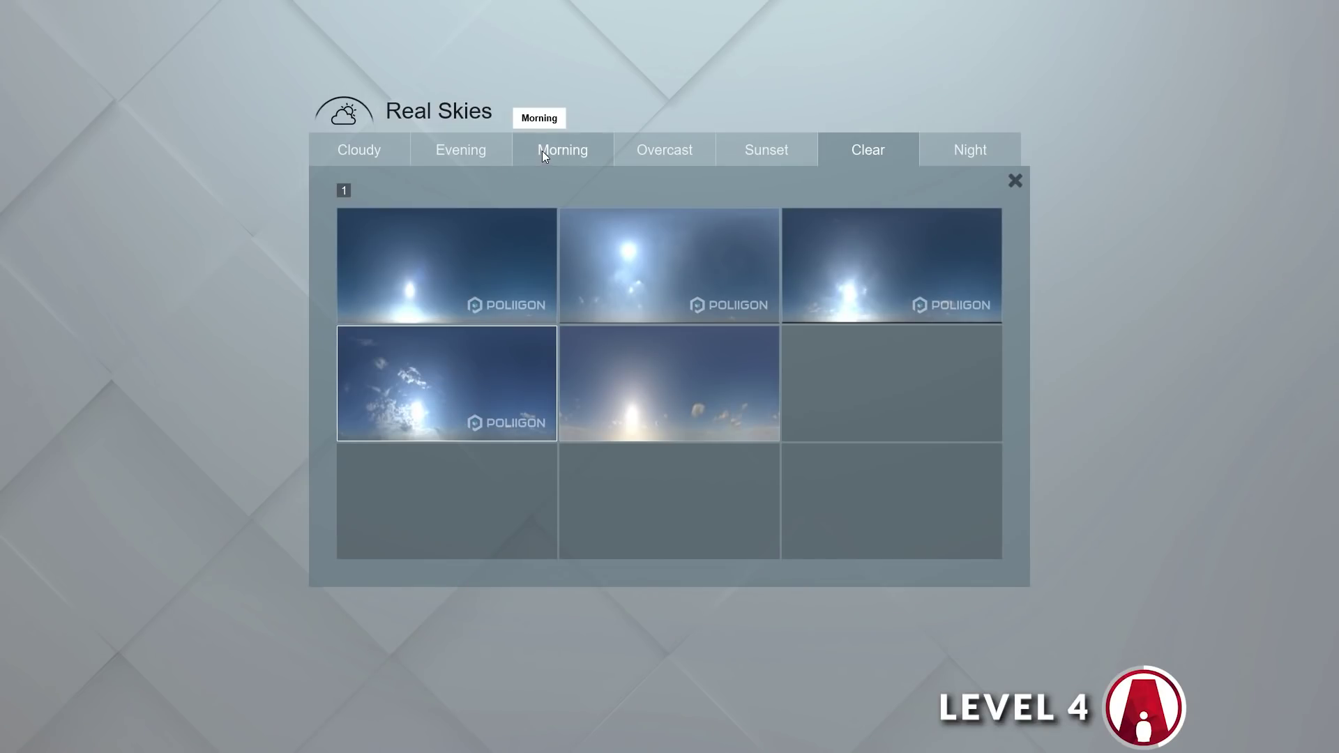
{"action": "left_click", "coordinate": [381, 157]}
{"action": "left_click", "coordinate": [628, 391]}
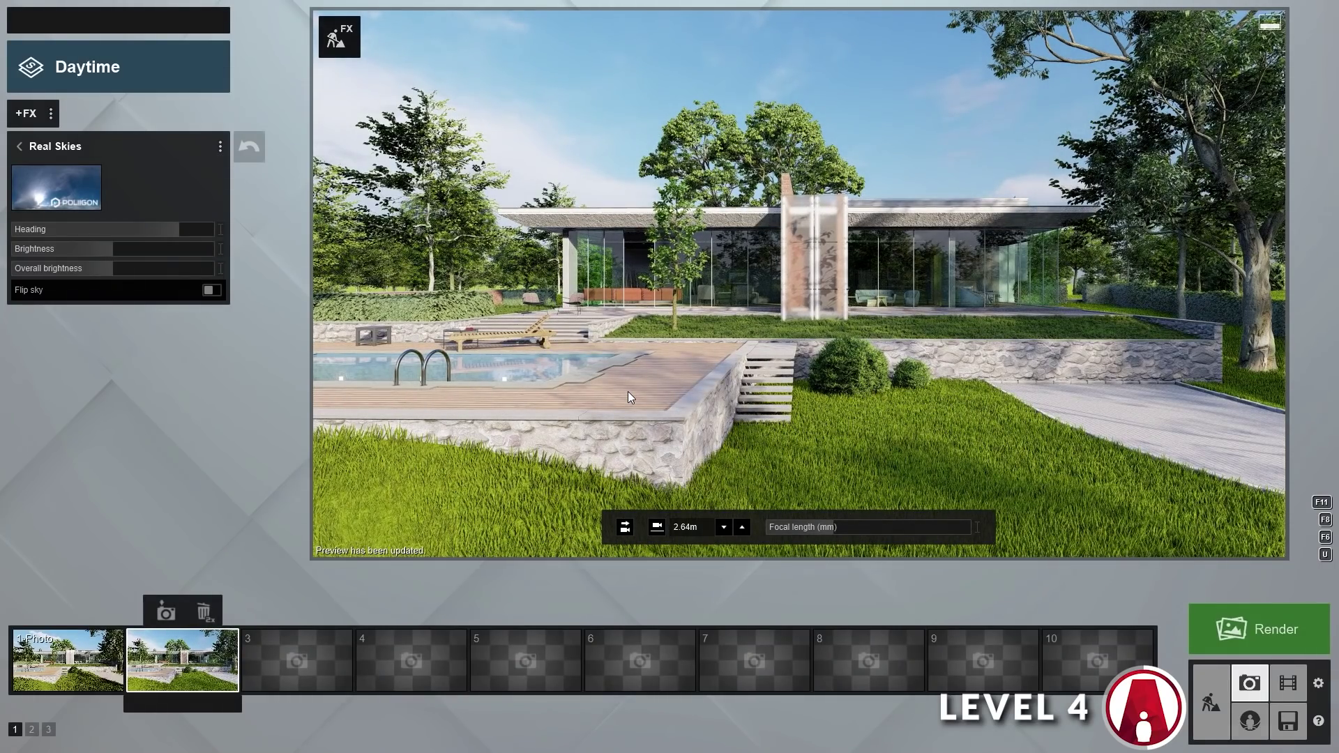
{"action": "left_click", "coordinate": [212, 290]}
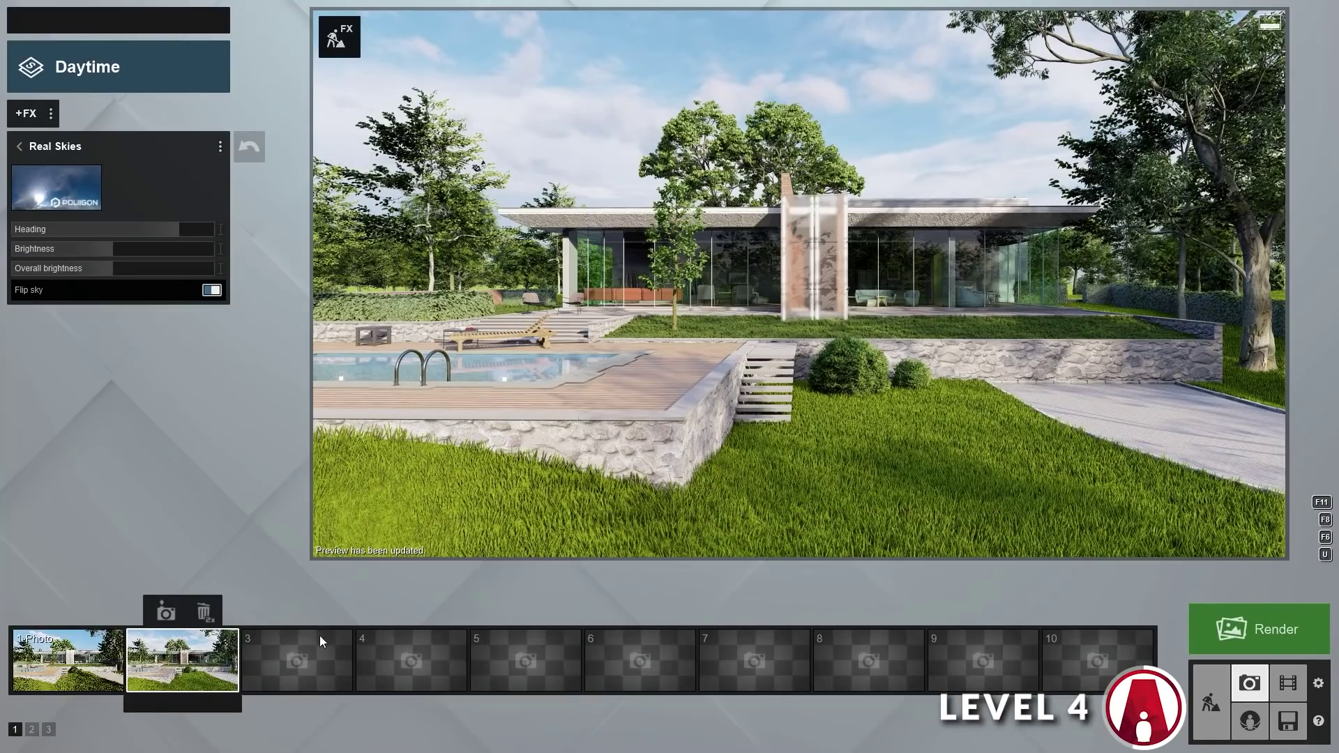
Store the current camera in photo slot 3 and paste the copied Daytime effects onto it.
{"action": "left_click", "coordinate": [281, 613]}
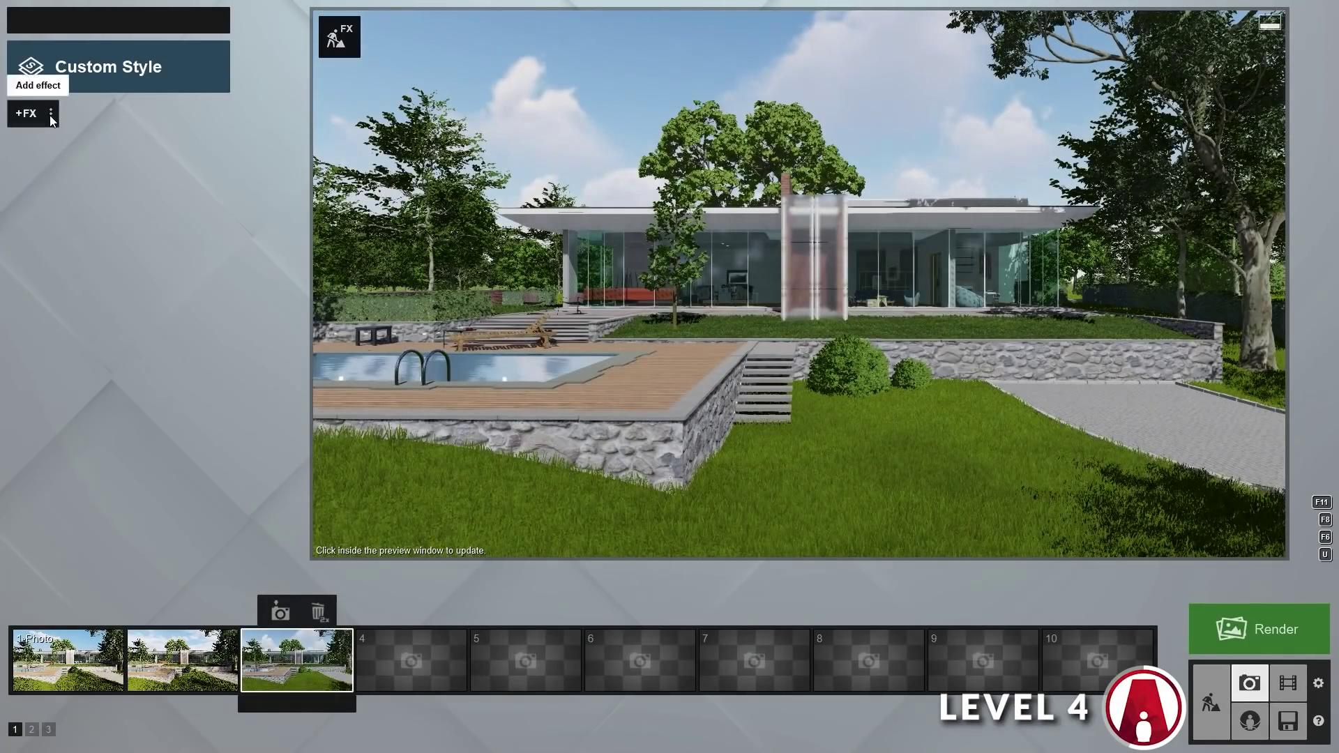
{"action": "left_click", "coordinate": [51, 113]}
{"action": "left_click", "coordinate": [99, 116]}
Give photo 3 a dark dusk sky in Real Skies, adjust the sky's heading and update the preview.
{"action": "left_click", "coordinate": [113, 150]}
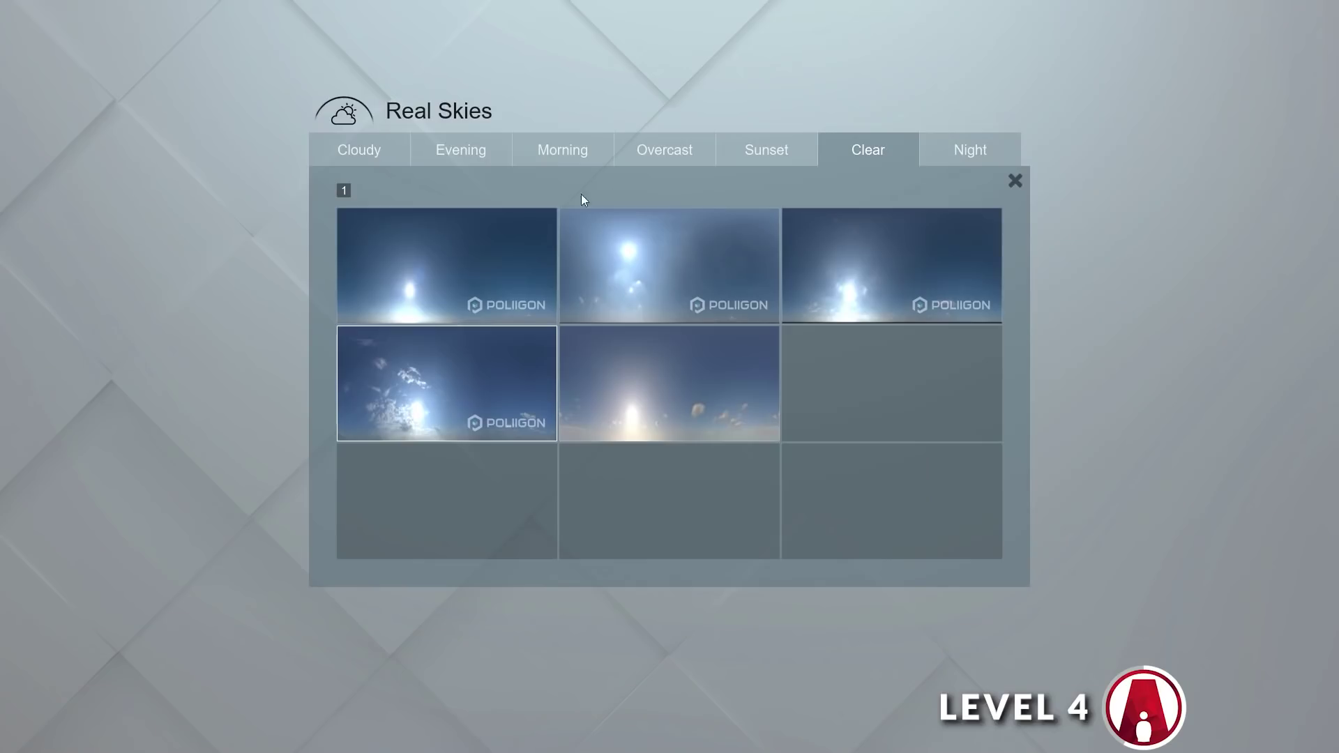
{"action": "left_click", "coordinate": [443, 390]}
{"action": "left_click", "coordinate": [152, 230]}
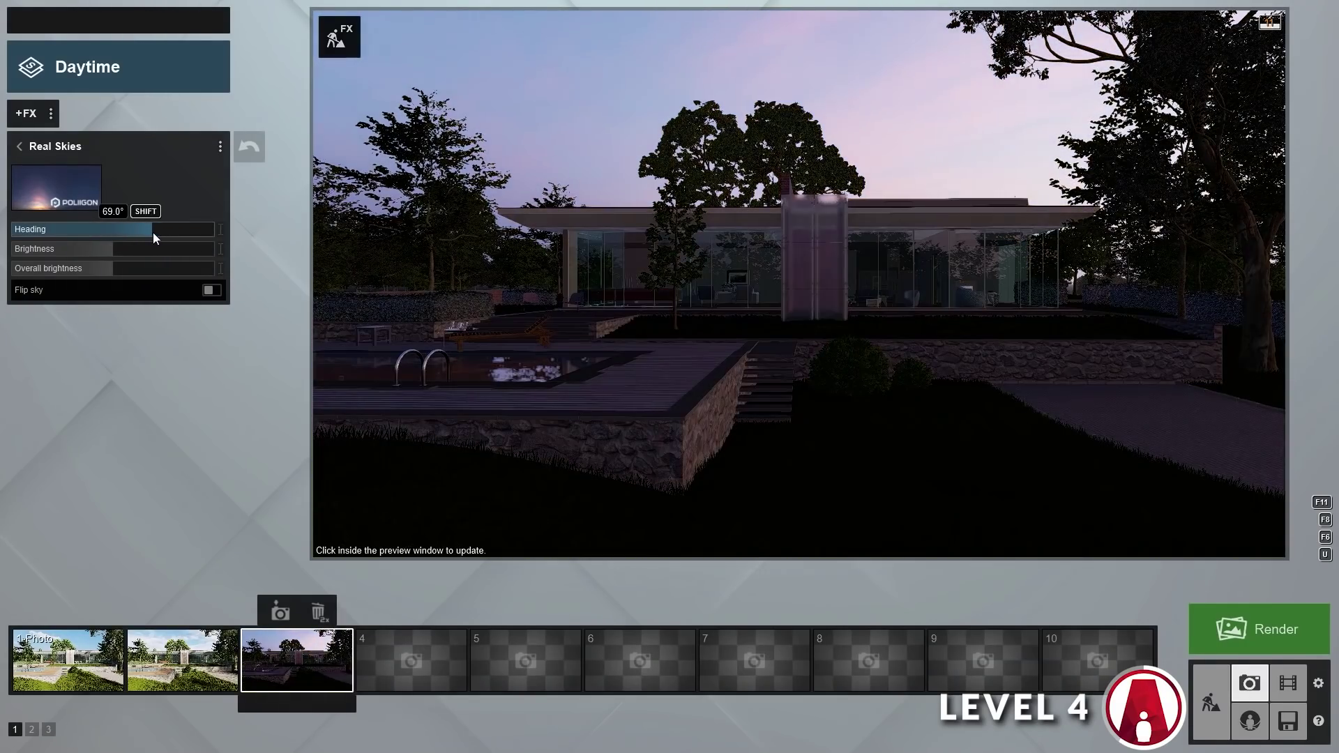
{"action": "left_click", "coordinate": [663, 283]}
{"action": "left_click", "coordinate": [55, 230]}
{"action": "left_click", "coordinate": [795, 250]}
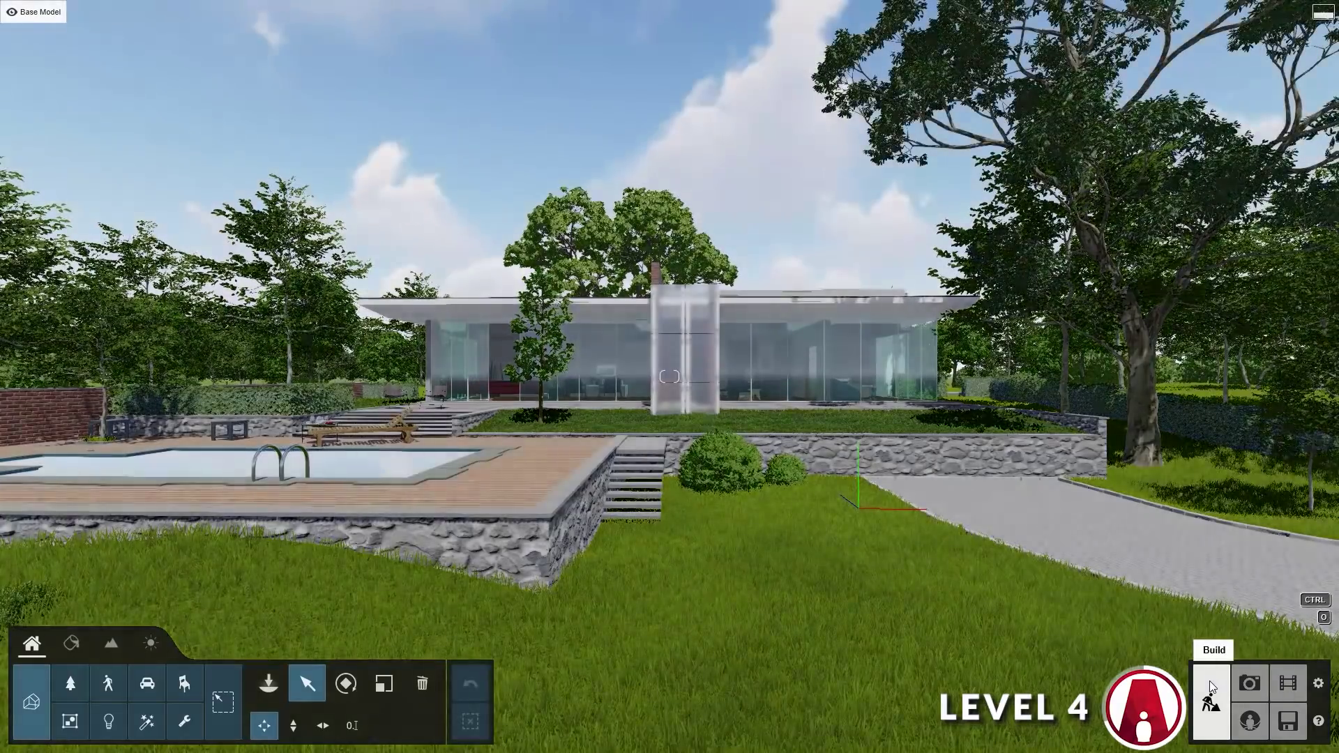
Return to Build mode and lower the sun below the horizon to turn the scene to night.
{"action": "left_click", "coordinate": [150, 642]}
{"action": "left_click_drag", "start_coordinate": [237, 680], "coordinate": [233, 725]}
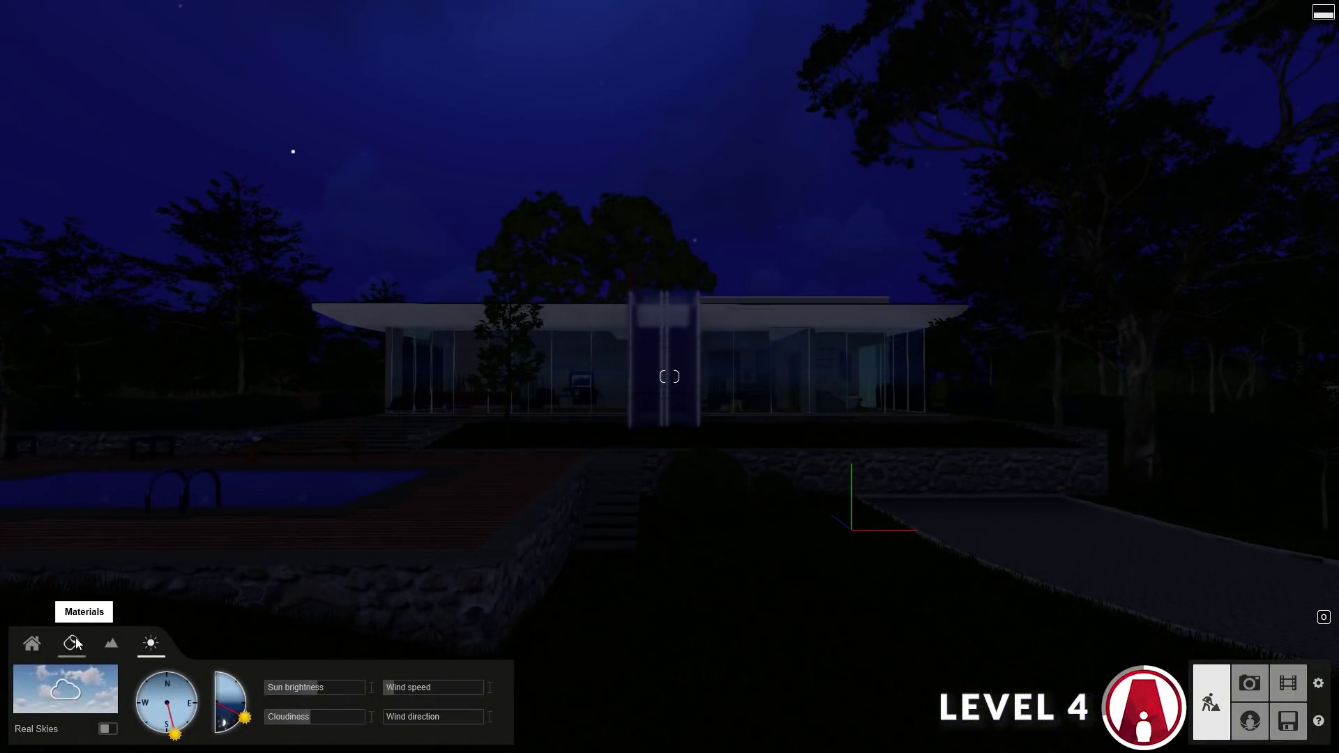
Raise the emissive value of the interior ceiling LED material and of the square pool lights.
{"action": "left_click", "coordinate": [71, 642]}
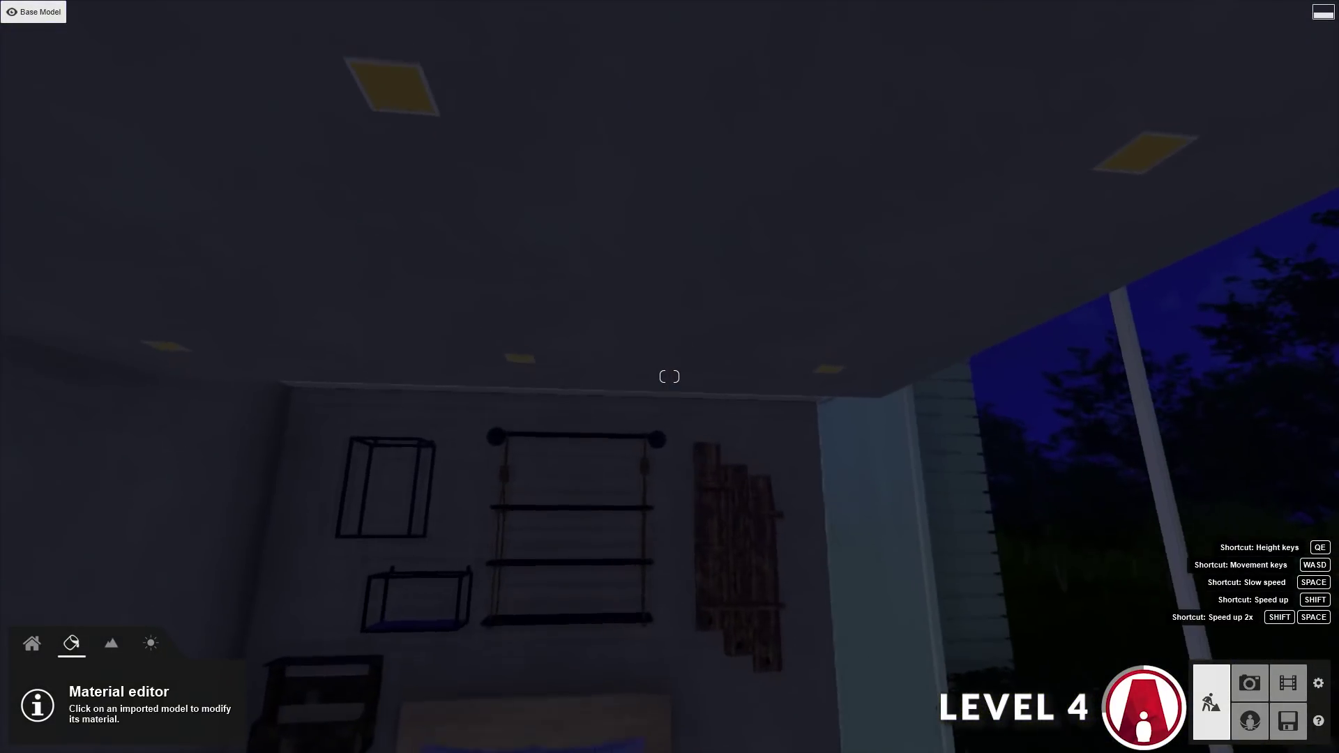
{"action": "right_click_drag", "start_coordinate": [670, 376], "coordinate": [541, 299]}
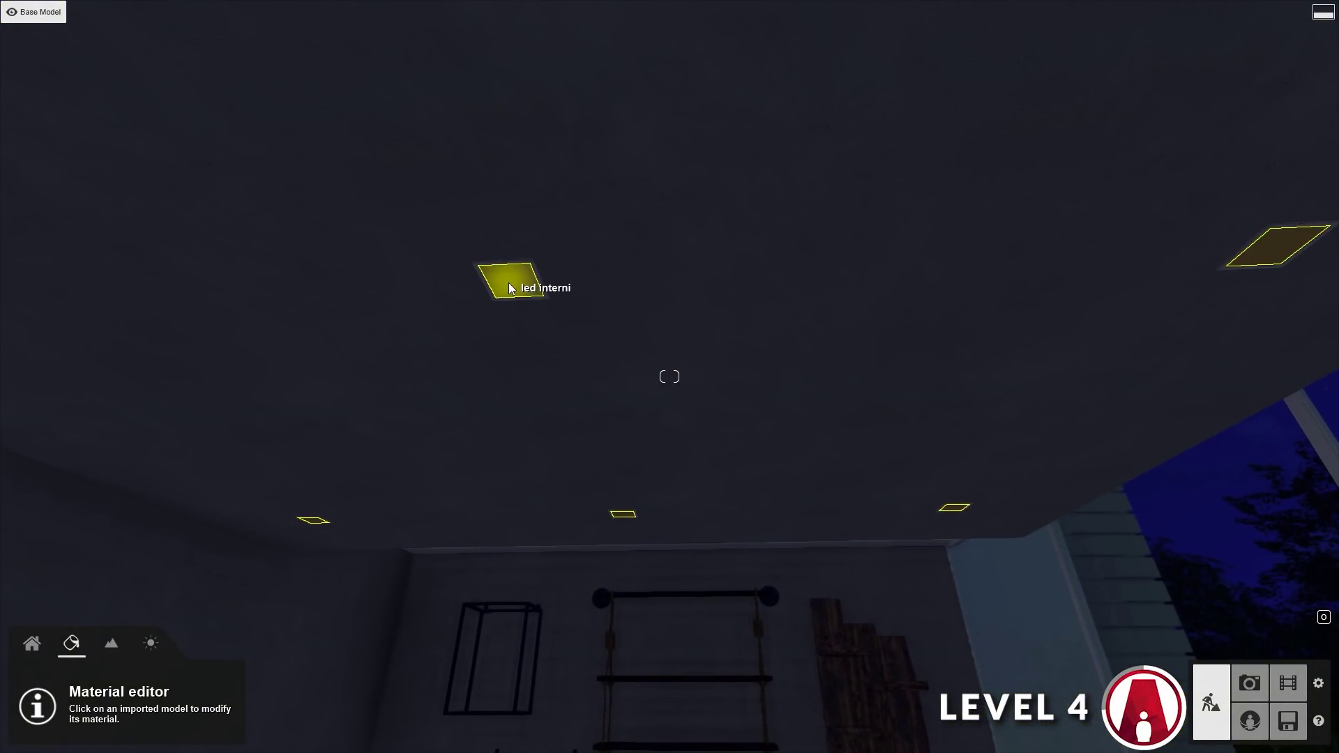
{"action": "left_click", "coordinate": [512, 289]}
{"action": "left_click_drag", "start_coordinate": [67, 339], "coordinate": [83, 338]}
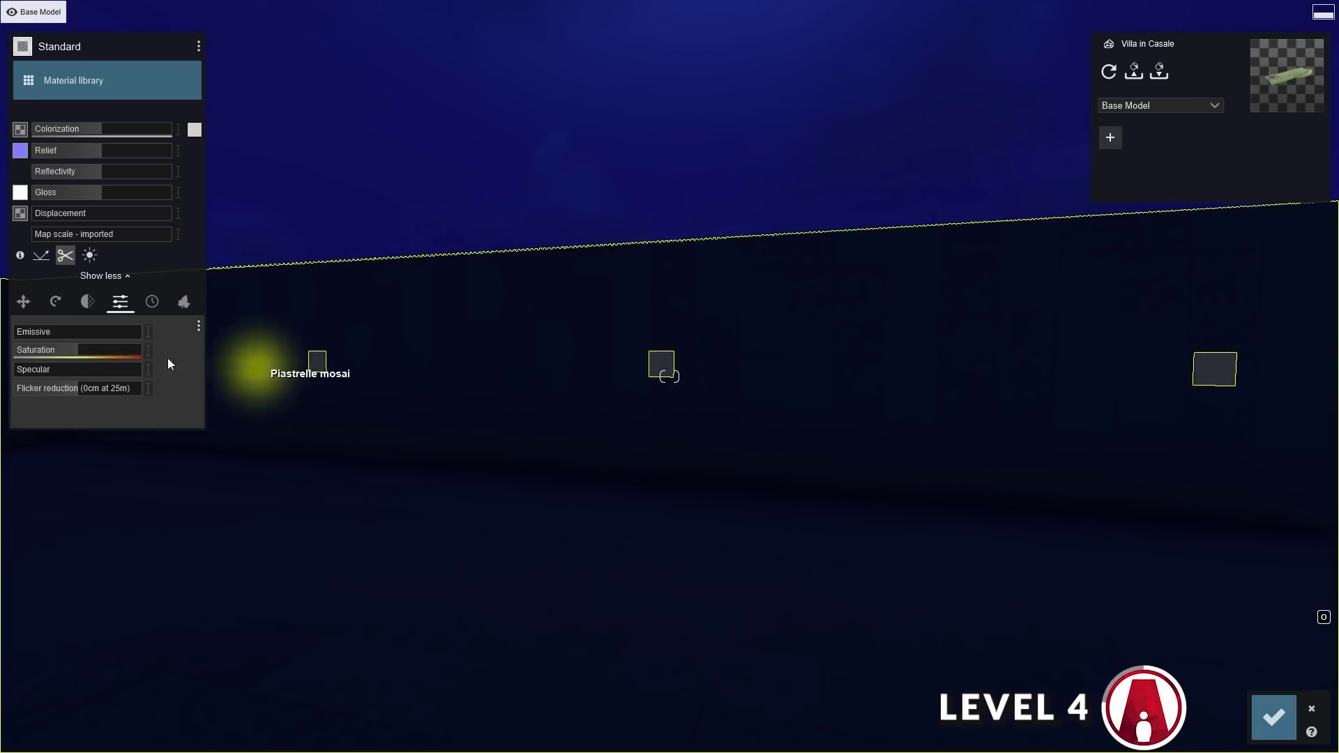
{"action": "mouse_move", "coordinate": [90, 335]}
{"action": "left_mouse_down"}
{"action": "mouse_move", "coordinate": [111, 329]}
{"action": "mouse_move", "coordinate": [98, 337]}
{"action": "left_mouse_up"}
{"action": "key", "text": "s"}
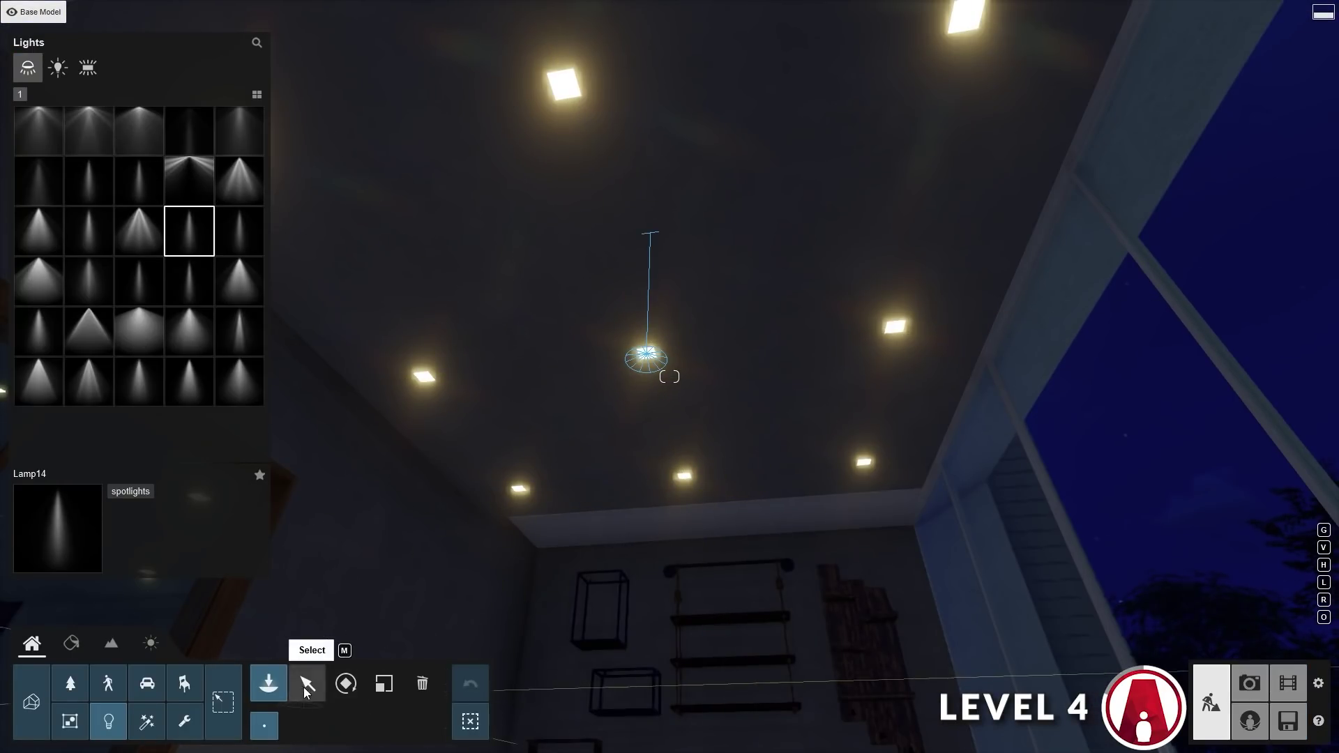
Narrow the cone angle of the bedroom ceiling's Lamp14 spotlight and place a GardenLamp 002 on the grass beside the driveway.
{"action": "left_click", "coordinate": [306, 685]}
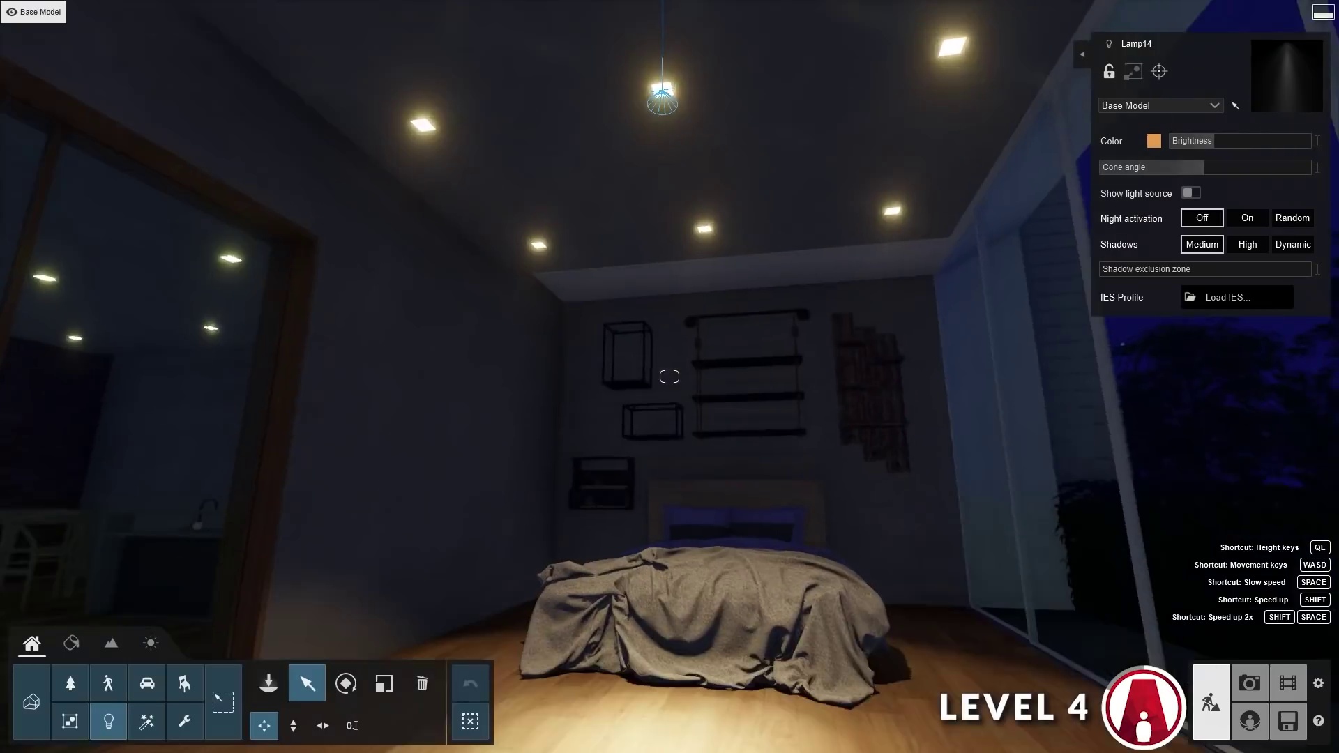
{"action": "left_click_drag", "start_coordinate": [1252, 174], "coordinate": [1188, 179]}
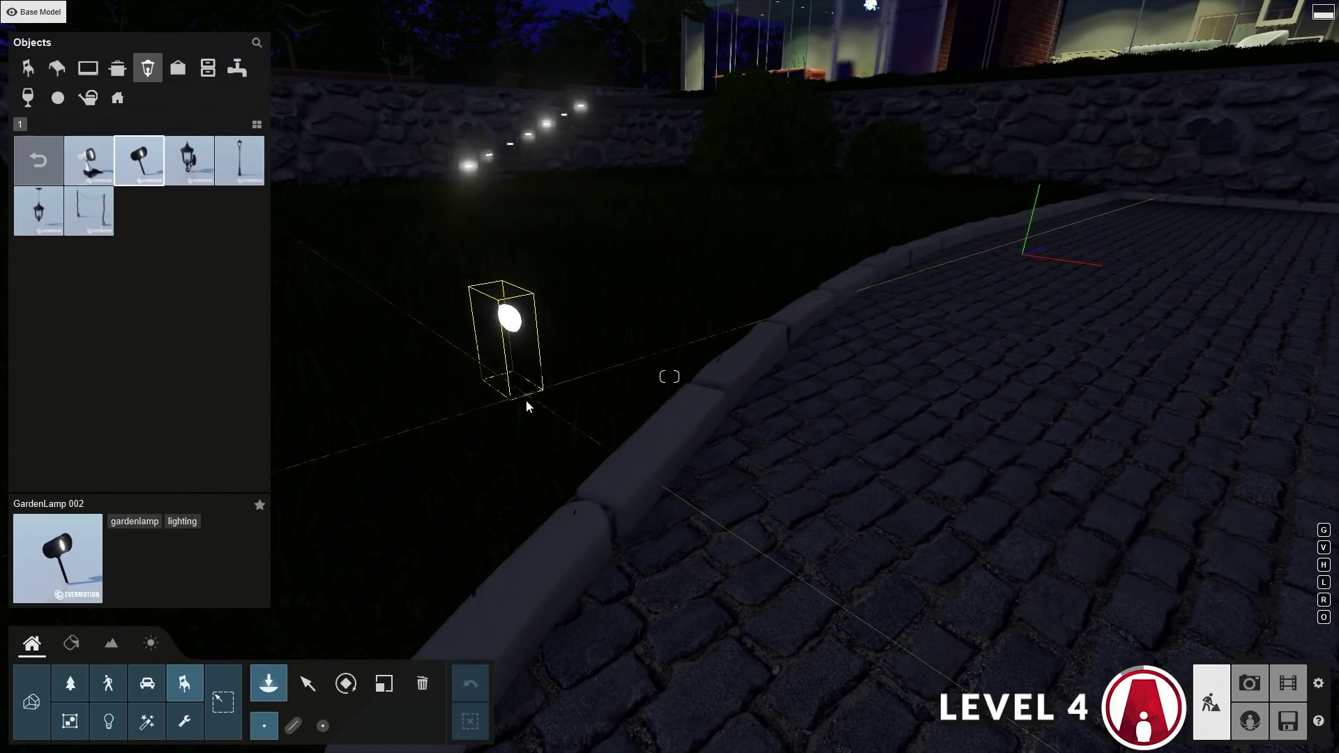
{"action": "left_click", "coordinate": [502, 395]}
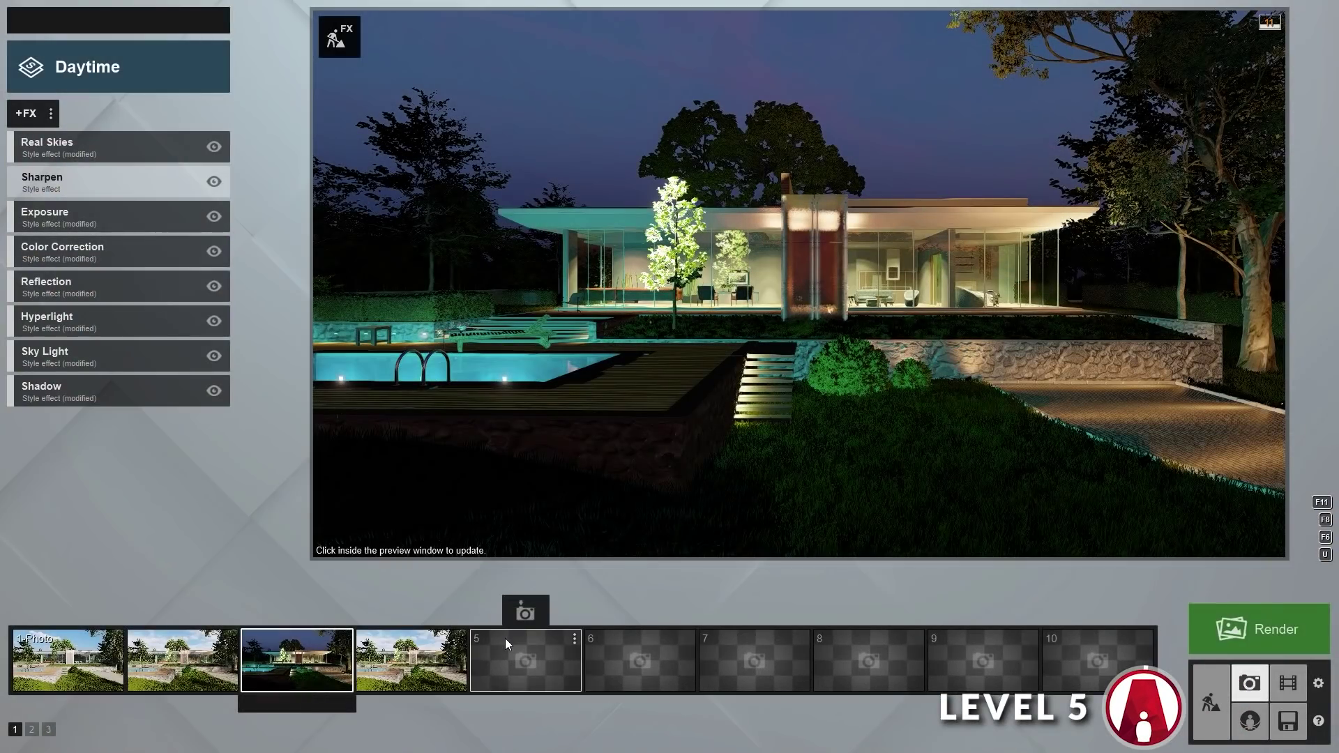
Add a Precipitation effect to photo 4.
{"action": "left_click", "coordinate": [440, 674]}
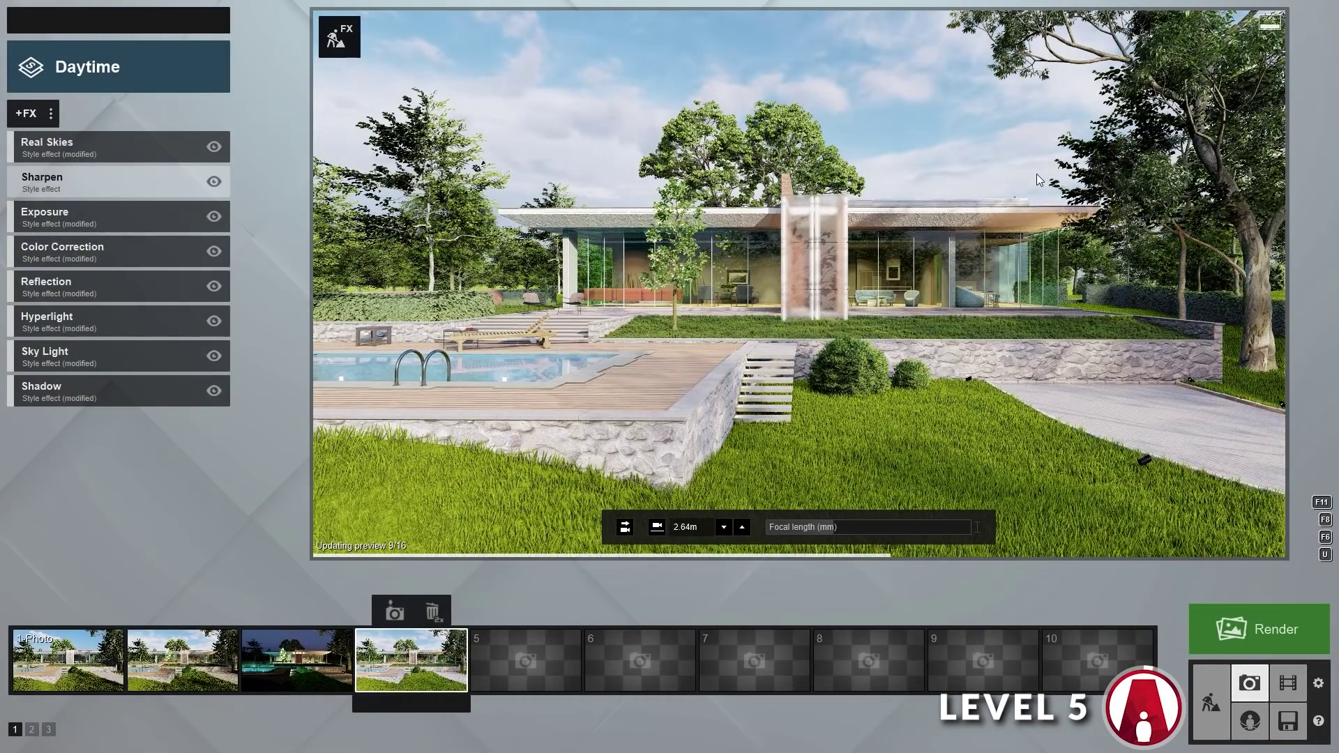
{"action": "left_click", "coordinate": [35, 114]}
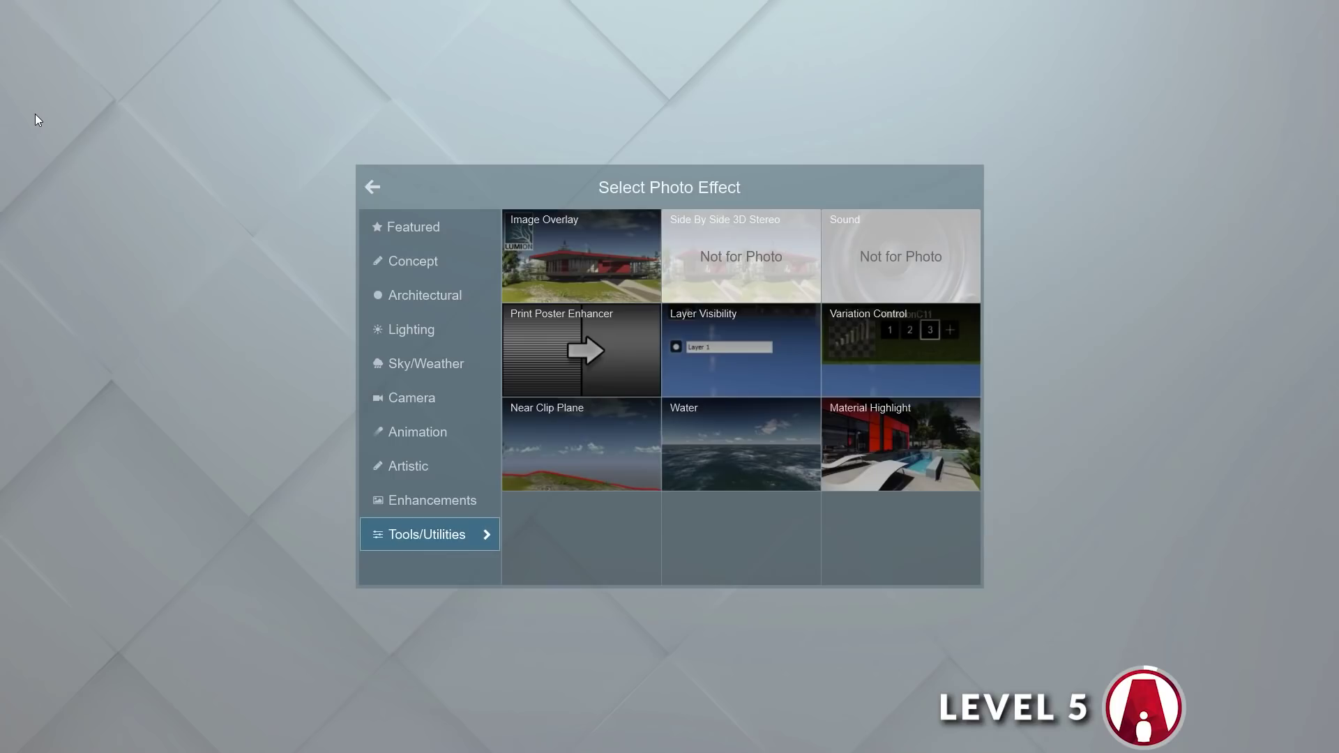
{"action": "left_click", "coordinate": [456, 360]}
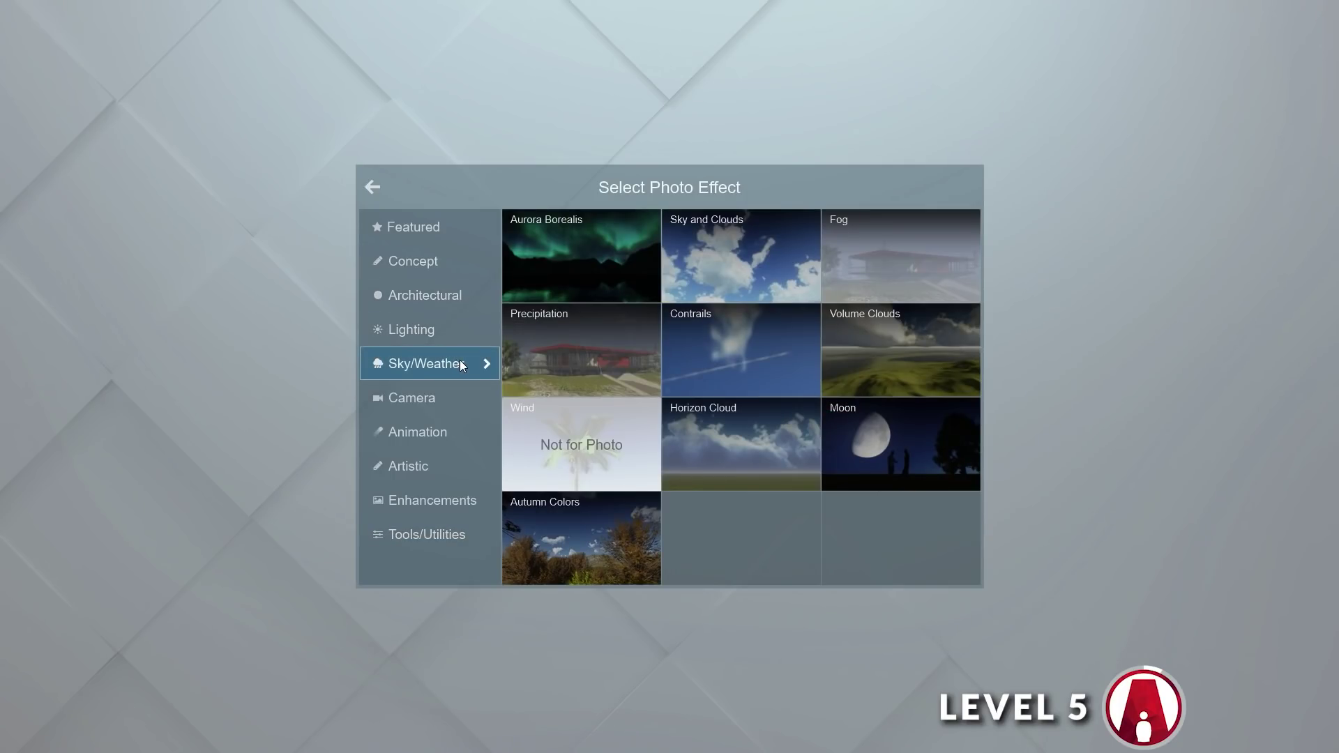
{"action": "left_click", "coordinate": [572, 353]}
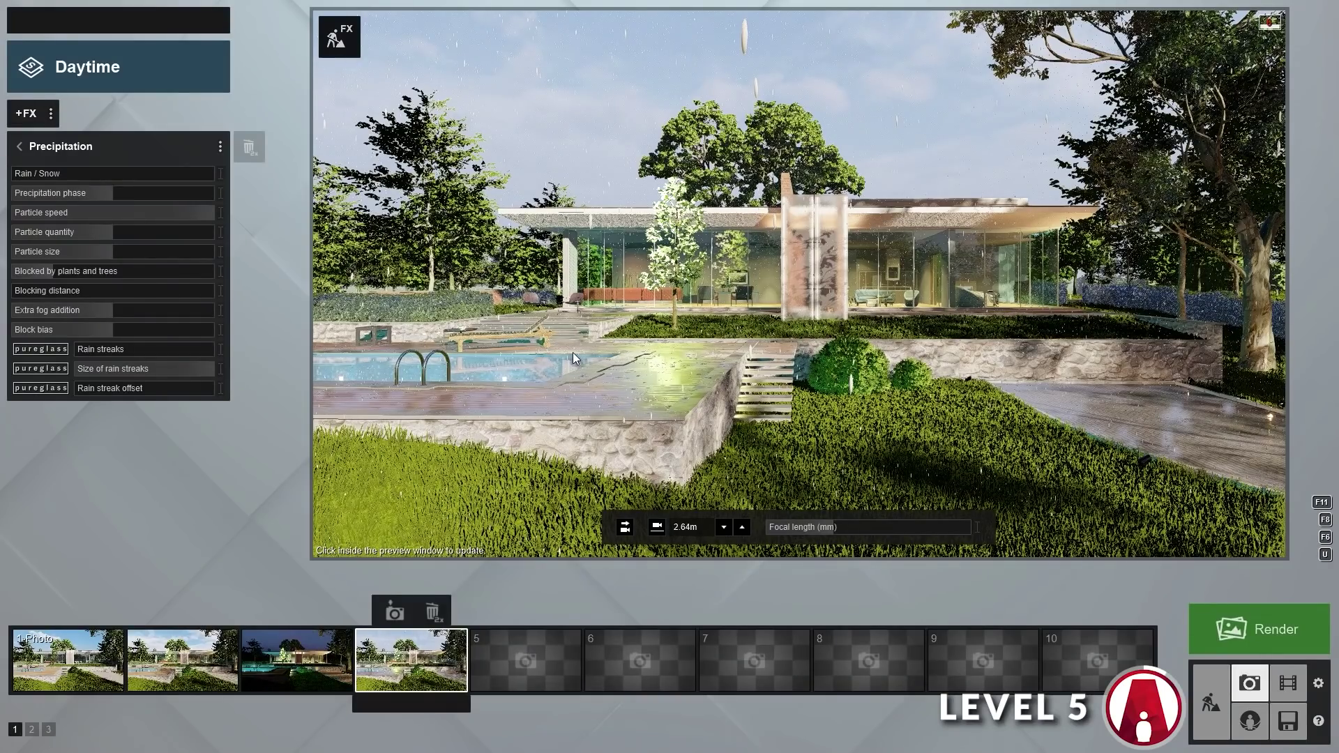
Replace photo 4's Real Skies sky with the light grey Overcast sky that has a hazy sun.
{"action": "left_click", "coordinate": [27, 146]}
{"action": "left_click", "coordinate": [72, 182]}
{"action": "left_click", "coordinate": [665, 150]}
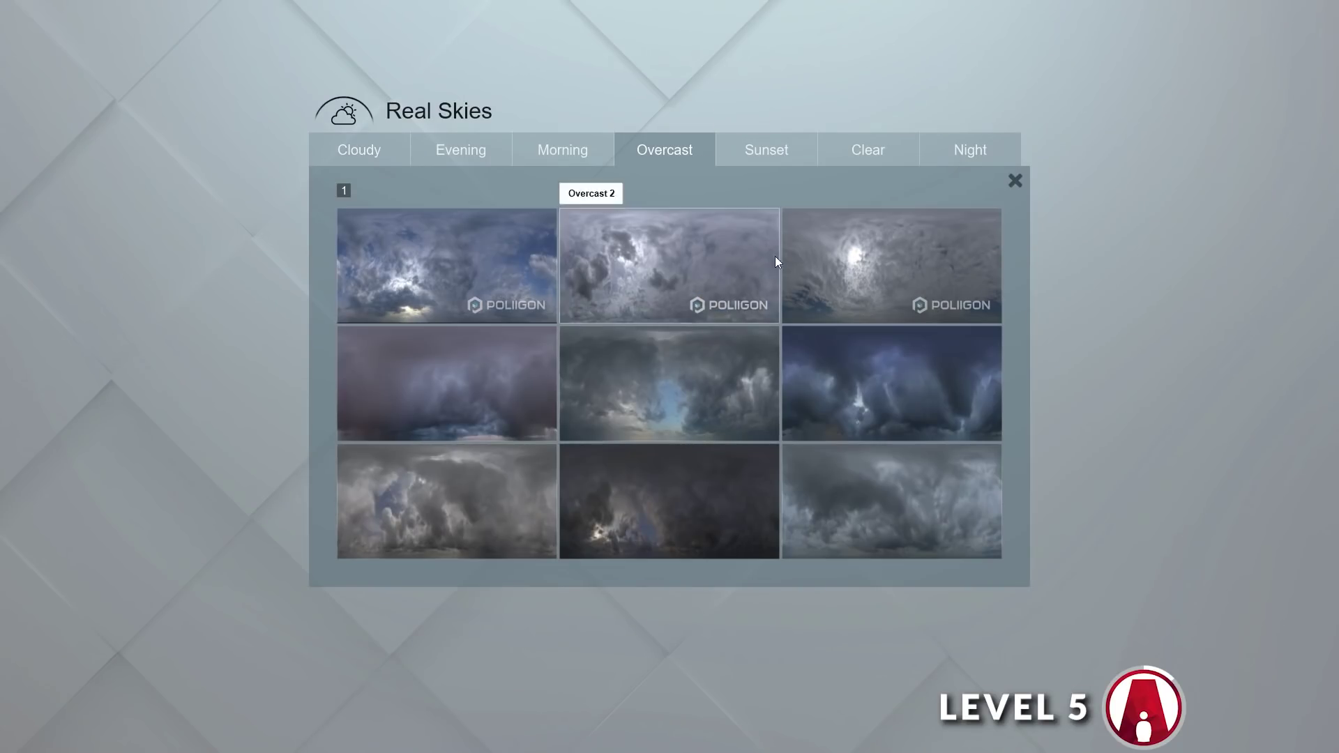
{"action": "left_click", "coordinate": [457, 421]}
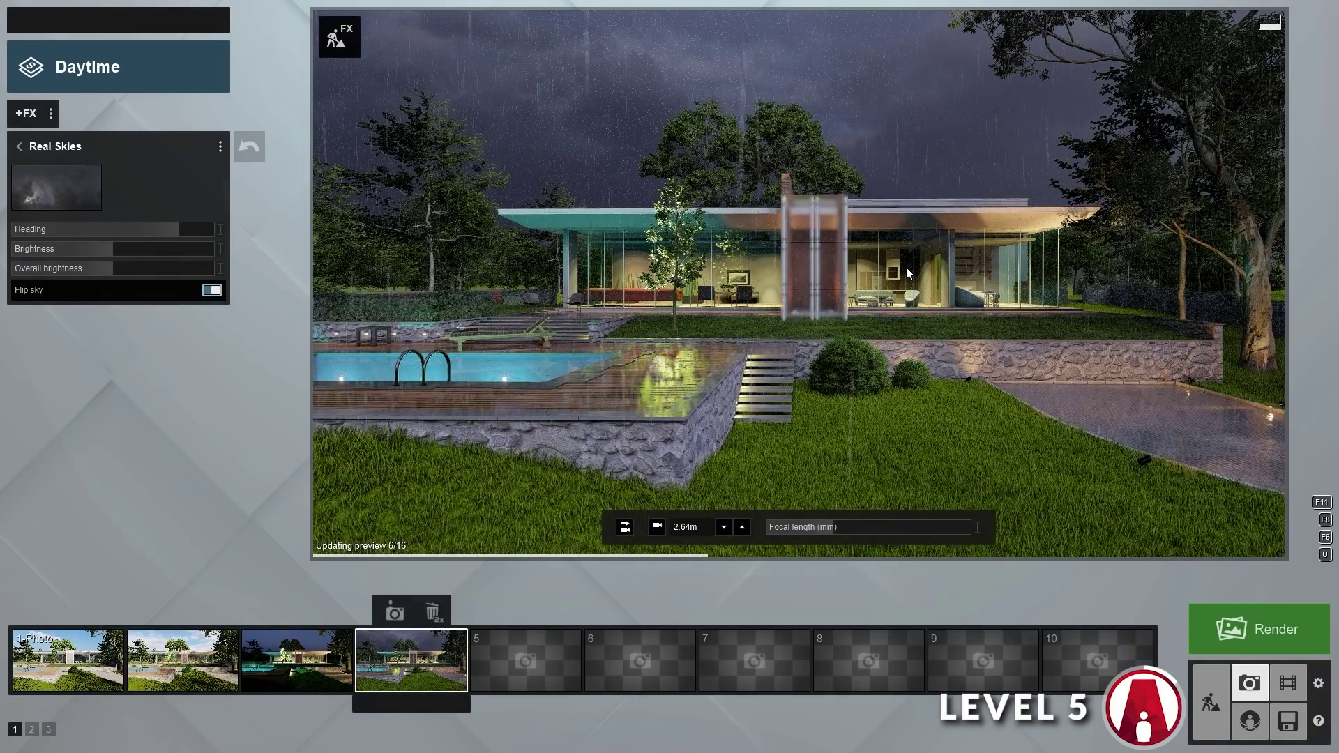
{"action": "left_click", "coordinate": [51, 197]}
{"action": "left_click", "coordinate": [860, 265]}
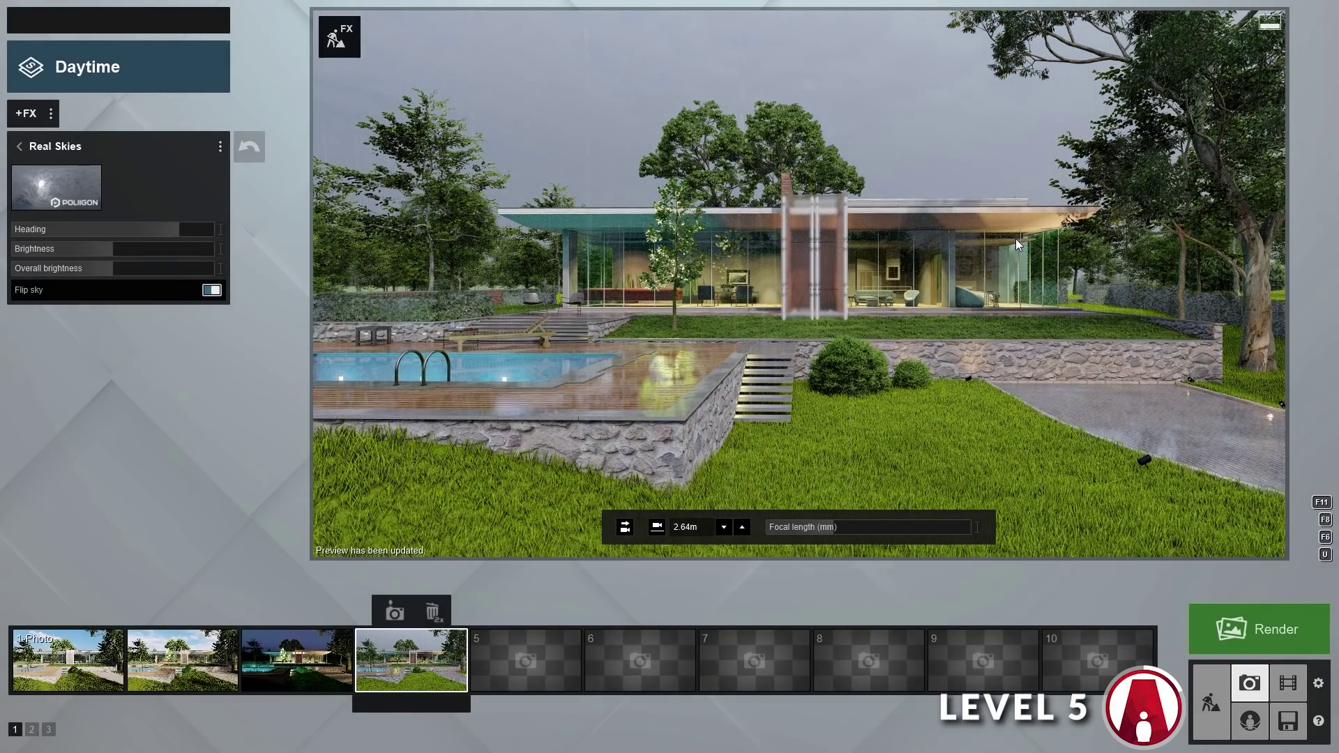
Add reflection planes for the wet pool deck and the driveway to photo 4's Reflection effect.
{"action": "left_click", "coordinate": [28, 146]}
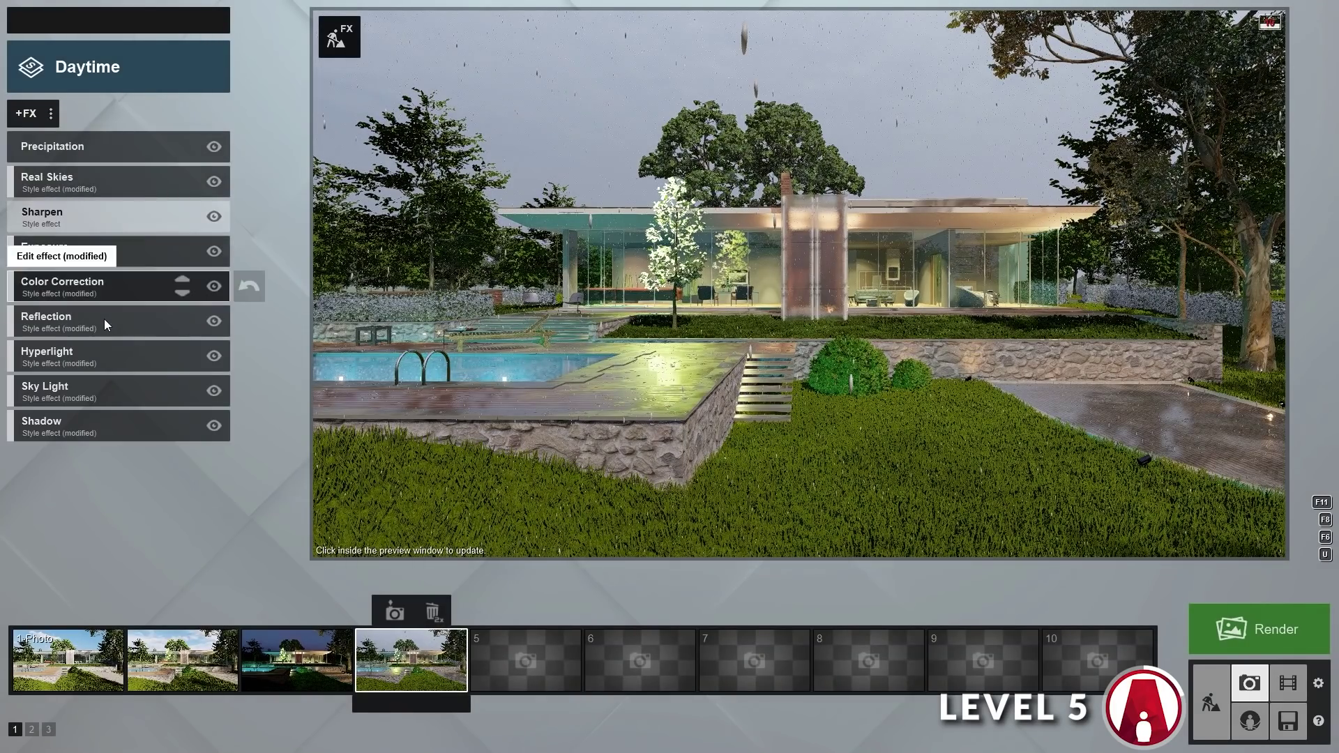
{"action": "left_click", "coordinate": [106, 320]}
{"action": "left_click", "coordinate": [79, 254]}
{"action": "left_click", "coordinate": [481, 505]}
{"action": "left_click", "coordinate": [346, 698]}
{"action": "left_click", "coordinate": [1170, 583]}
{"action": "left_click", "coordinate": [1304, 718]}
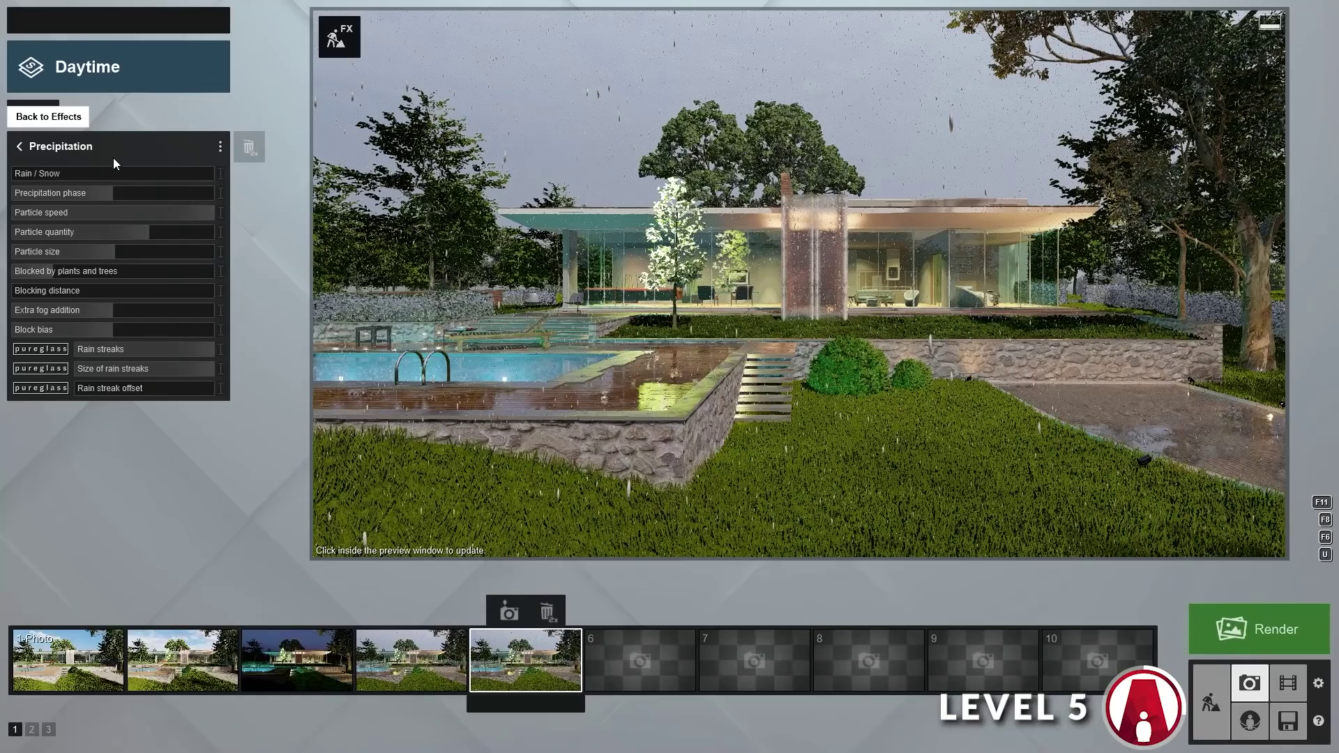
Turn photo 5's precipitation fully to snow, reduce the particle quantity and lower the extra fog addition.
{"action": "left_click_drag", "start_coordinate": [47, 177], "coordinate": [236, 185]}
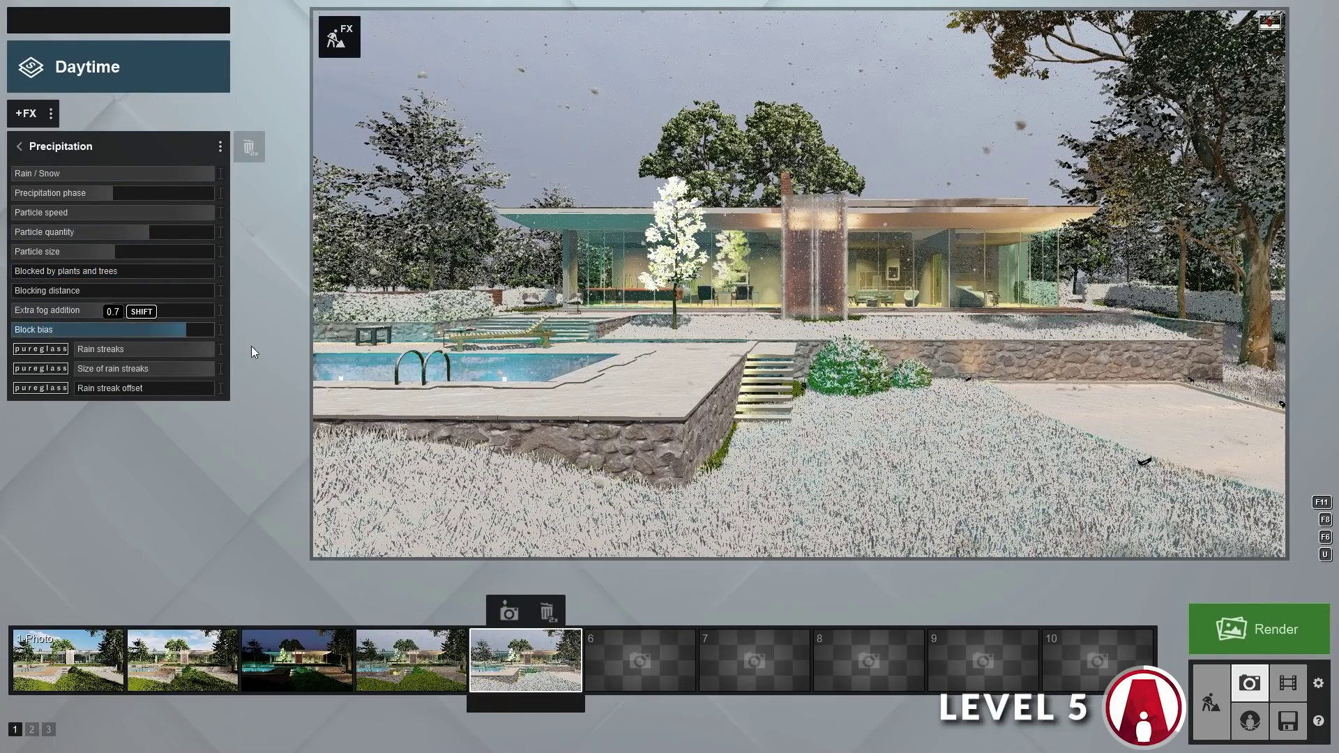
{"action": "mouse_move", "coordinate": [156, 254]}
{"action": "left_mouse_down"}
{"action": "mouse_move", "coordinate": [120, 251]}
{"action": "mouse_move", "coordinate": [232, 239]}
{"action": "mouse_move", "coordinate": [138, 236]}
{"action": "left_mouse_up"}
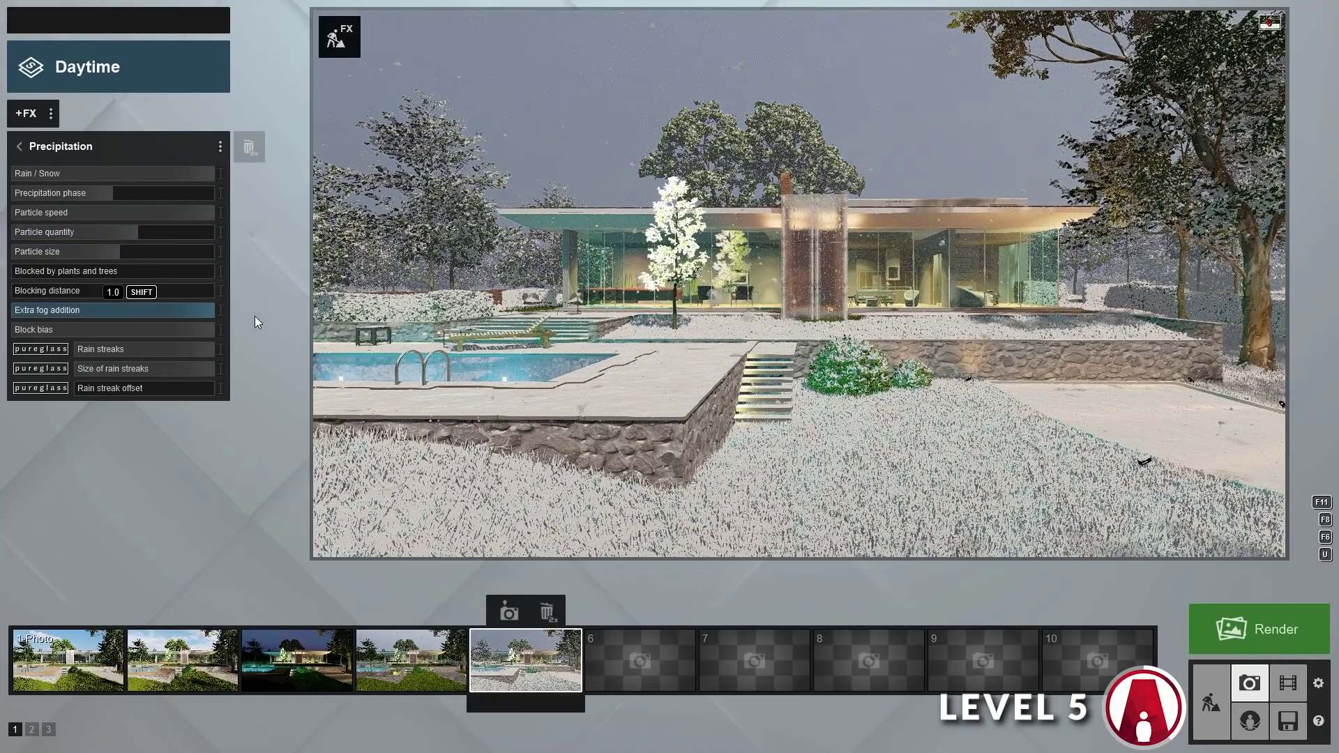
{"action": "left_click", "coordinate": [44, 309]}
{"action": "left_click", "coordinate": [24, 148]}
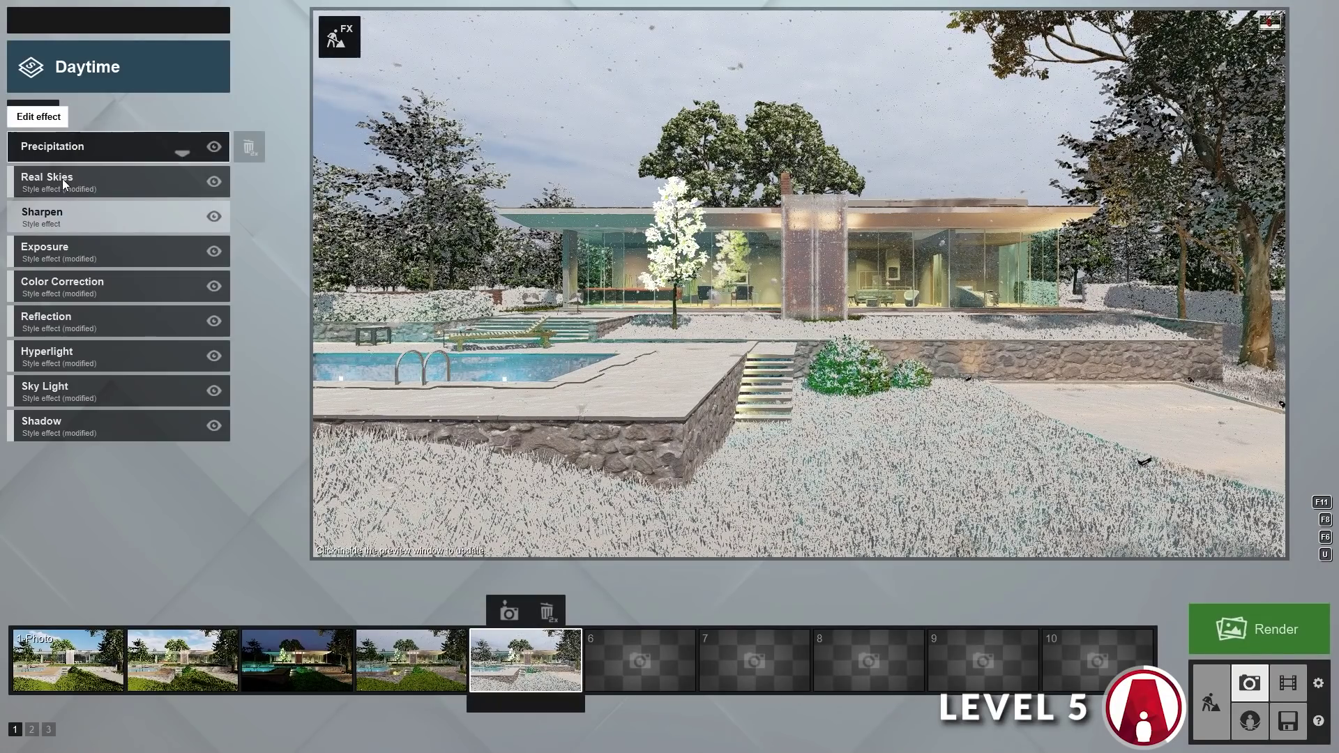
Replace photo 5's Real Skies sky with the heavy blue-grey cloud sky from the Overcast category.
{"action": "left_click", "coordinate": [62, 178]}
{"action": "left_click", "coordinate": [69, 182]}
{"action": "left_click", "coordinate": [899, 519]}
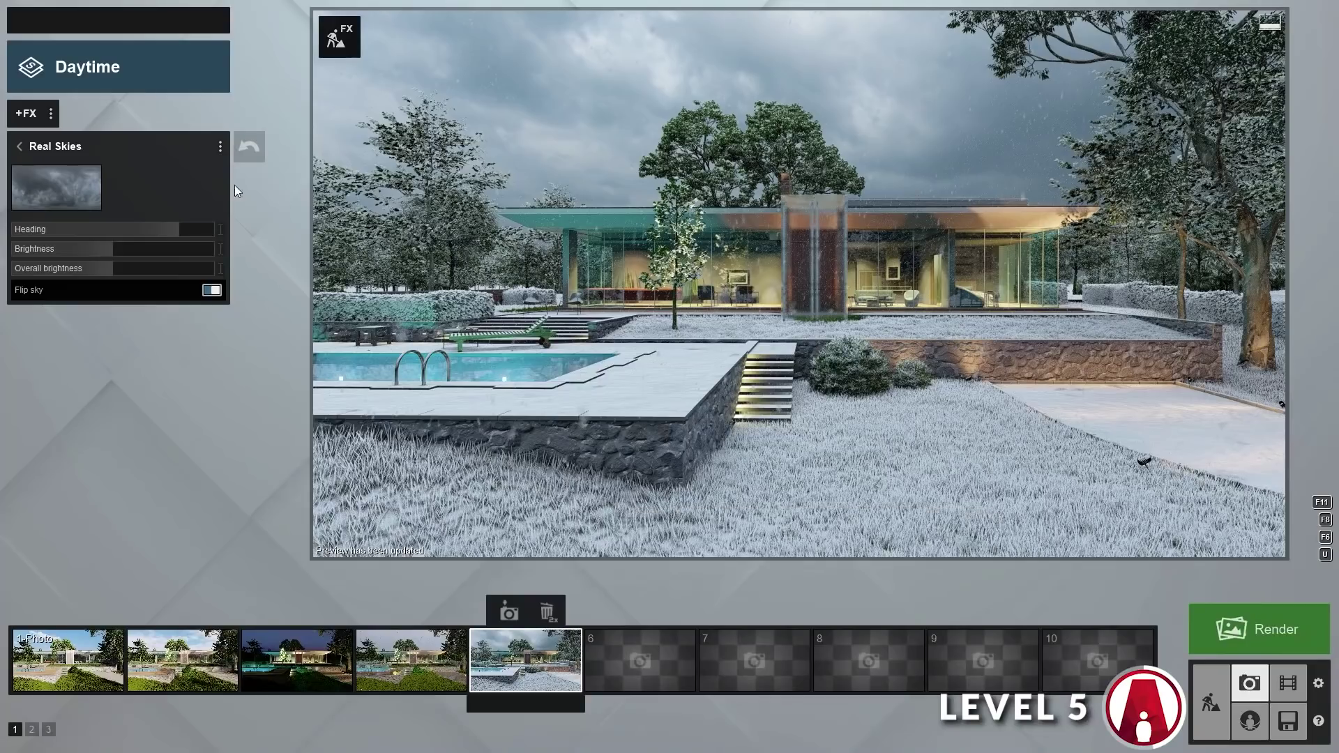
Add a Layer Visibility effect to photo 5 and toggle layers 5 and 4.
{"action": "left_click", "coordinate": [23, 110]}
{"action": "left_click", "coordinate": [438, 536]}
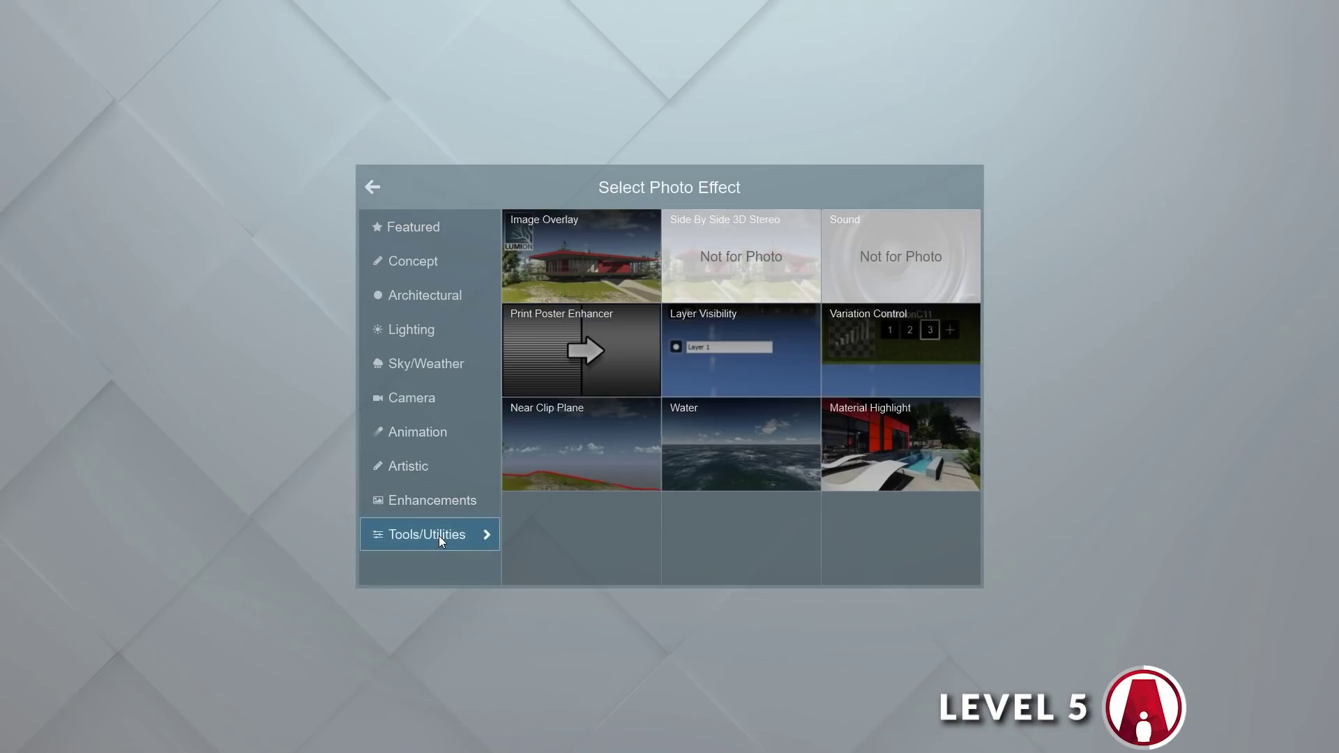
{"action": "left_click", "coordinate": [739, 341]}
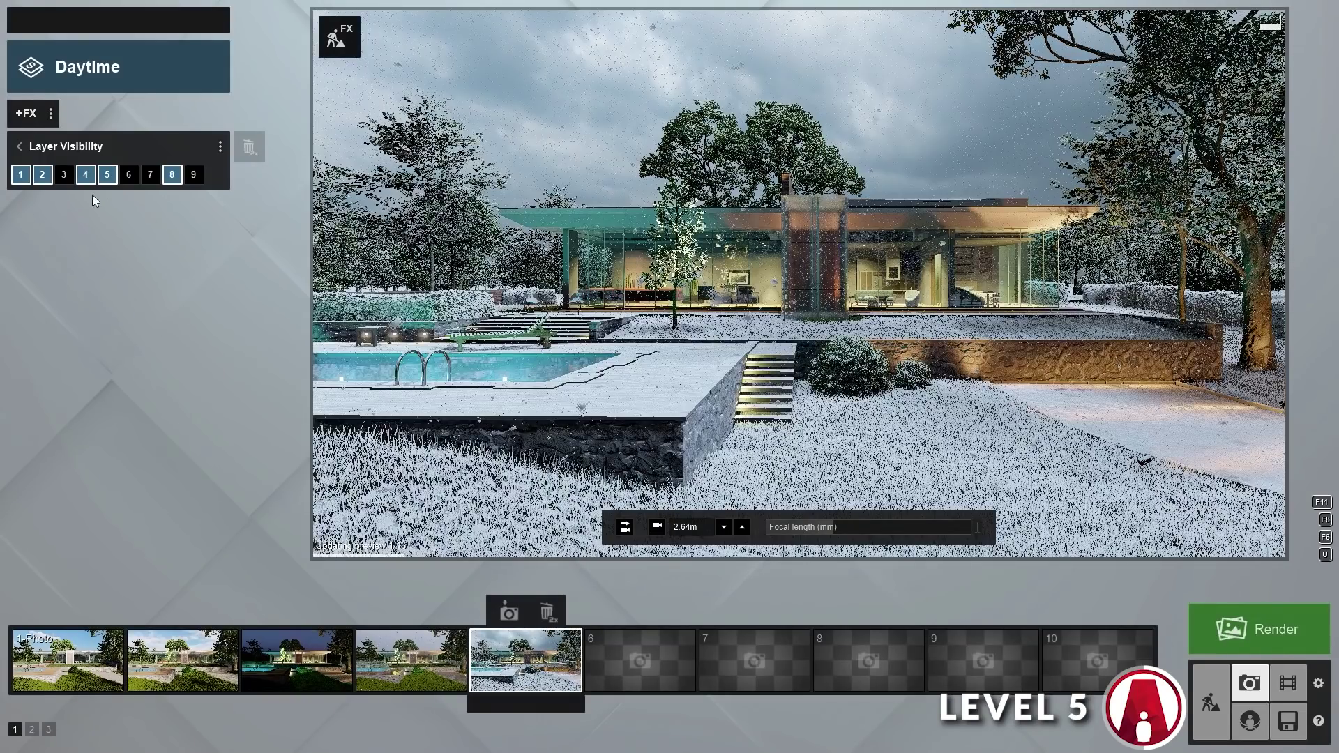
{"action": "left_click", "coordinate": [107, 175]}
{"action": "left_click", "coordinate": [86, 175]}
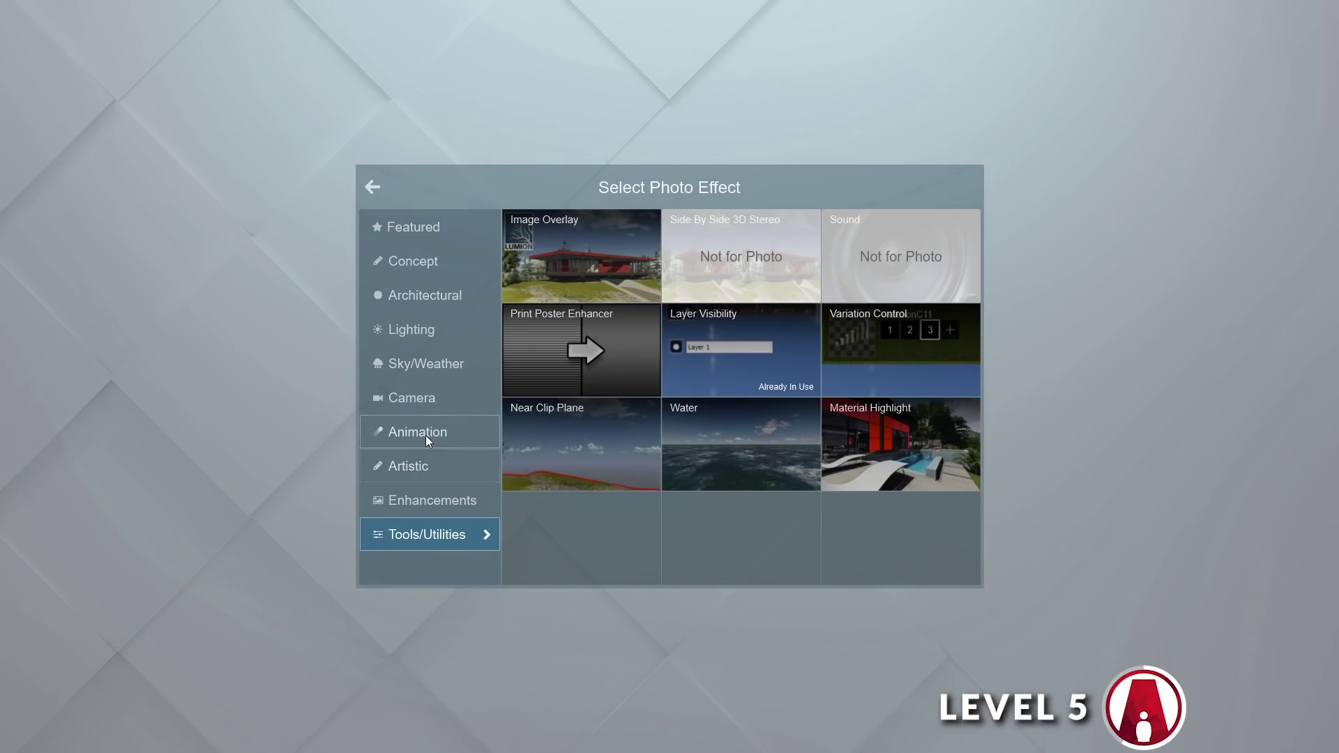
Add an Autumn Colors effect to photo 6 with the Ochre preset and the Trees layer as target.
{"action": "left_click", "coordinate": [440, 371]}
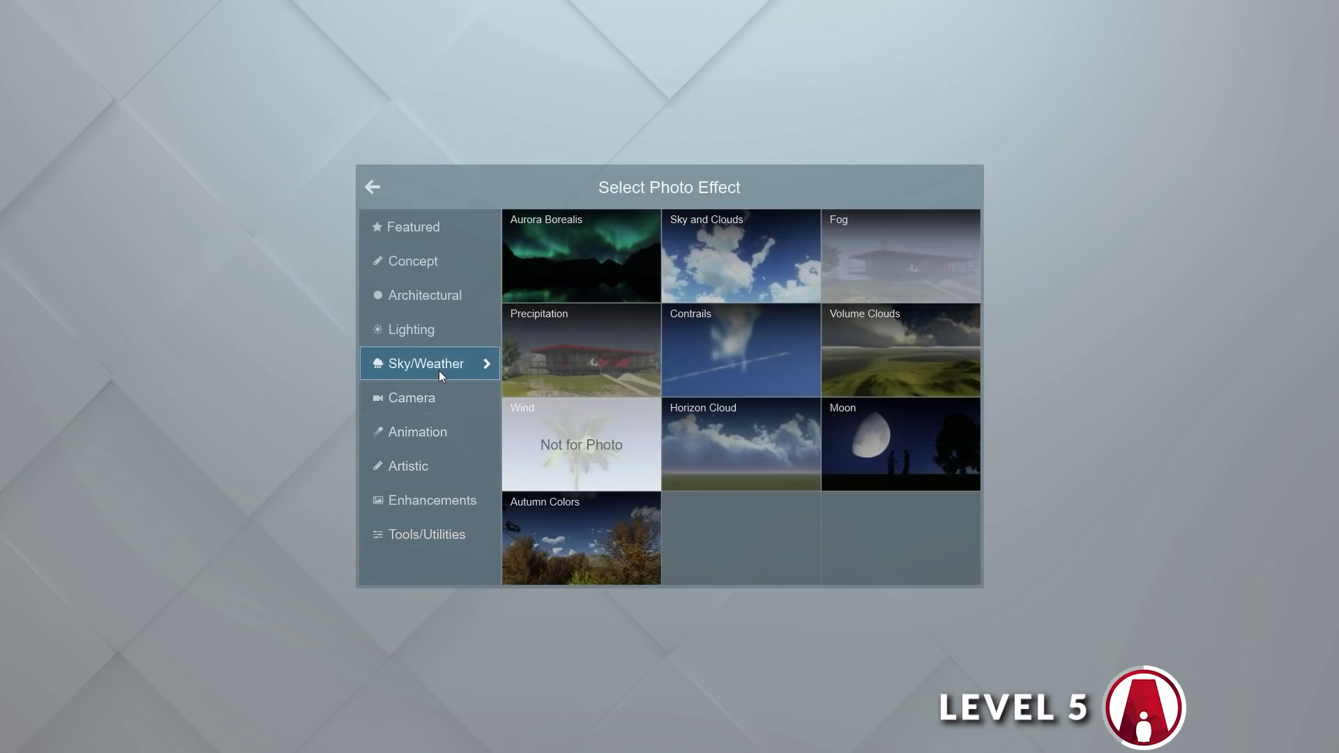
{"action": "left_click", "coordinate": [616, 538]}
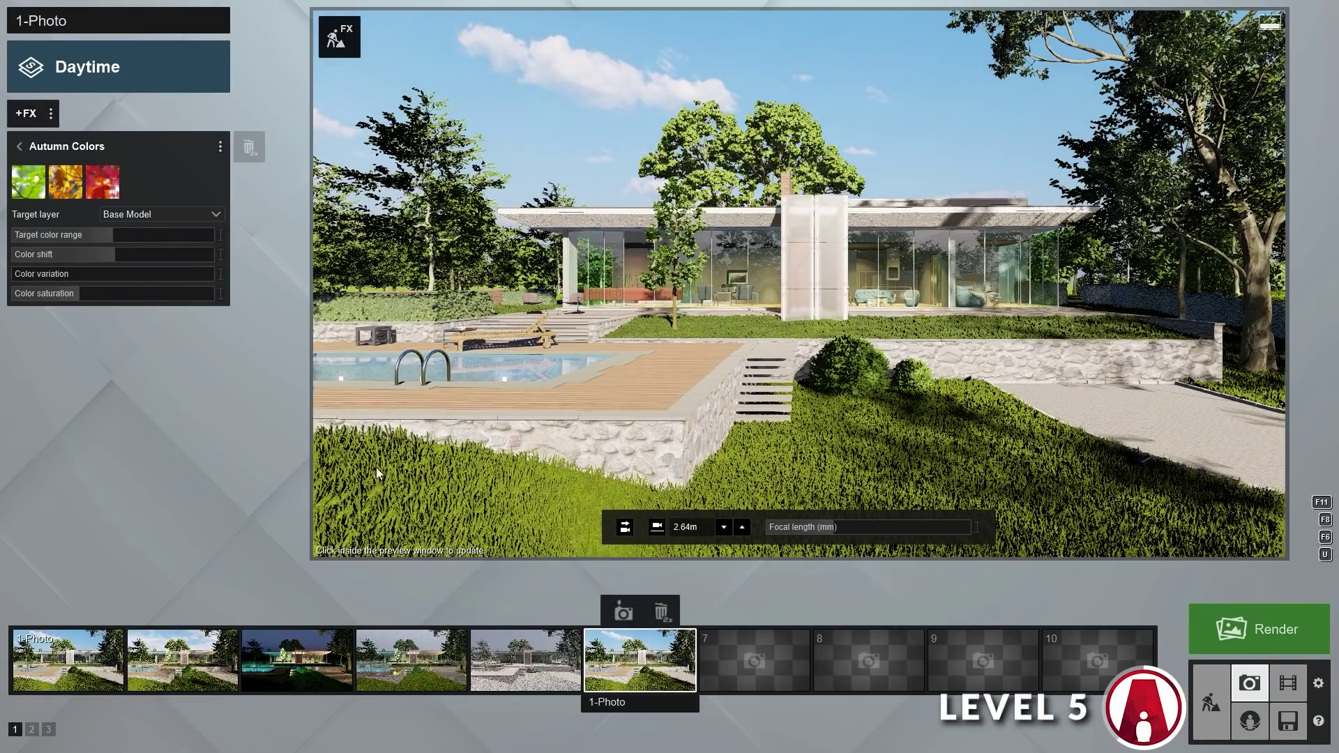
{"action": "left_click", "coordinate": [71, 184]}
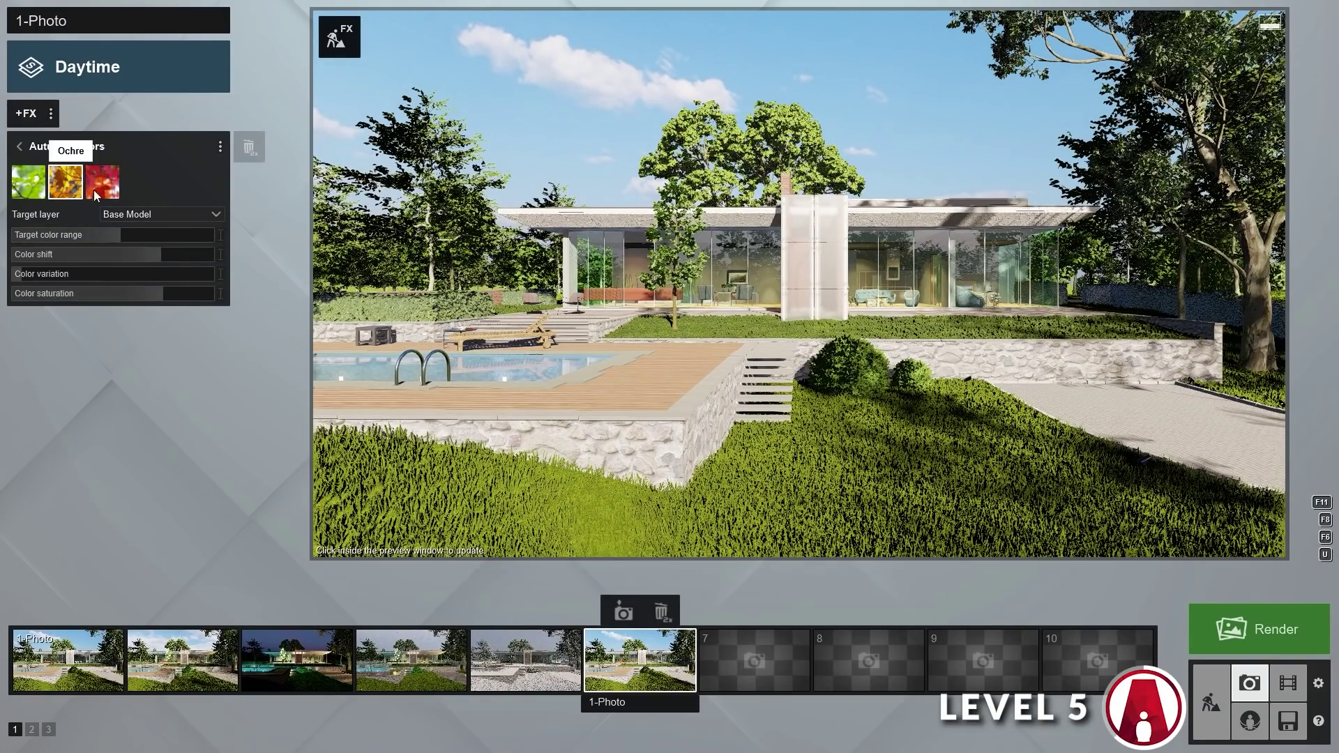
{"action": "left_click", "coordinate": [124, 211]}
{"action": "left_click", "coordinate": [142, 256]}
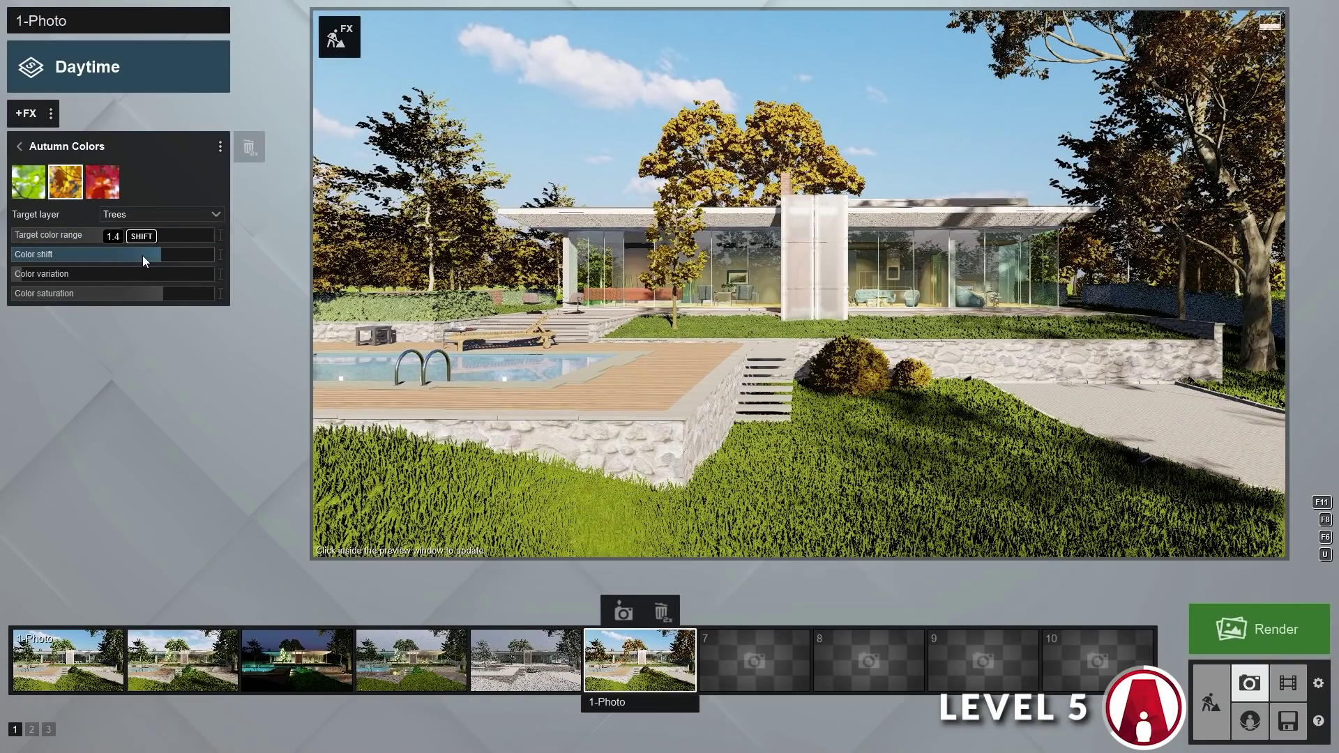
Update photo 6's preview with the autumn tree colors and assign the Wild Grass 02 material to the villa model's lawn.
{"action": "left_click", "coordinate": [972, 291]}
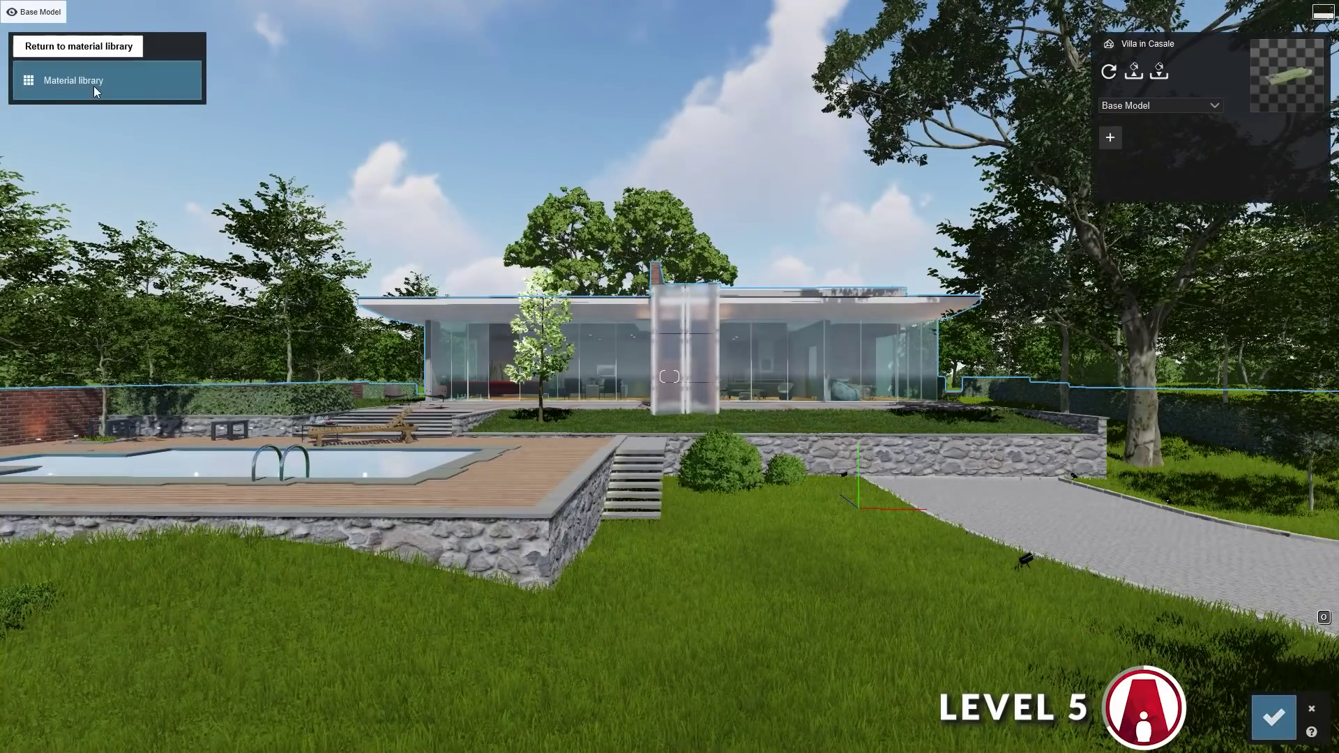
{"action": "left_click", "coordinate": [93, 86]}
{"action": "left_click", "coordinate": [48, 148]}
{"action": "left_click", "coordinate": [111, 507]}
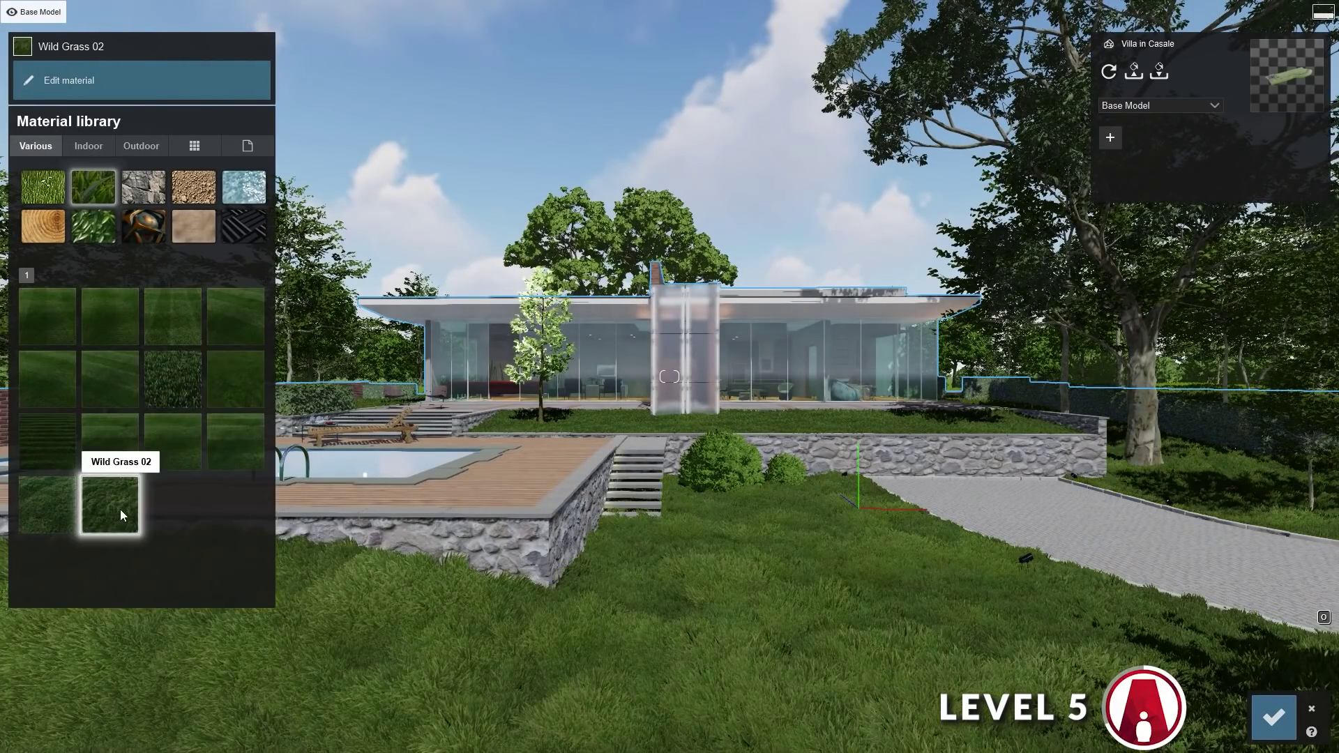
Tint the front lawn and the raised lawn by the house yellow-brown, and open the material library for the leaves material.
{"action": "left_click", "coordinate": [194, 129]}
{"action": "left_click", "coordinate": [337, 162]}
{"action": "left_click_drag", "start_coordinate": [339, 160], "coordinate": [282, 115]}
{"action": "left_click", "coordinate": [614, 422]}
{"action": "left_click", "coordinate": [194, 129]}
{"action": "left_click", "coordinate": [339, 164]}
{"action": "left_click", "coordinate": [270, 115]}
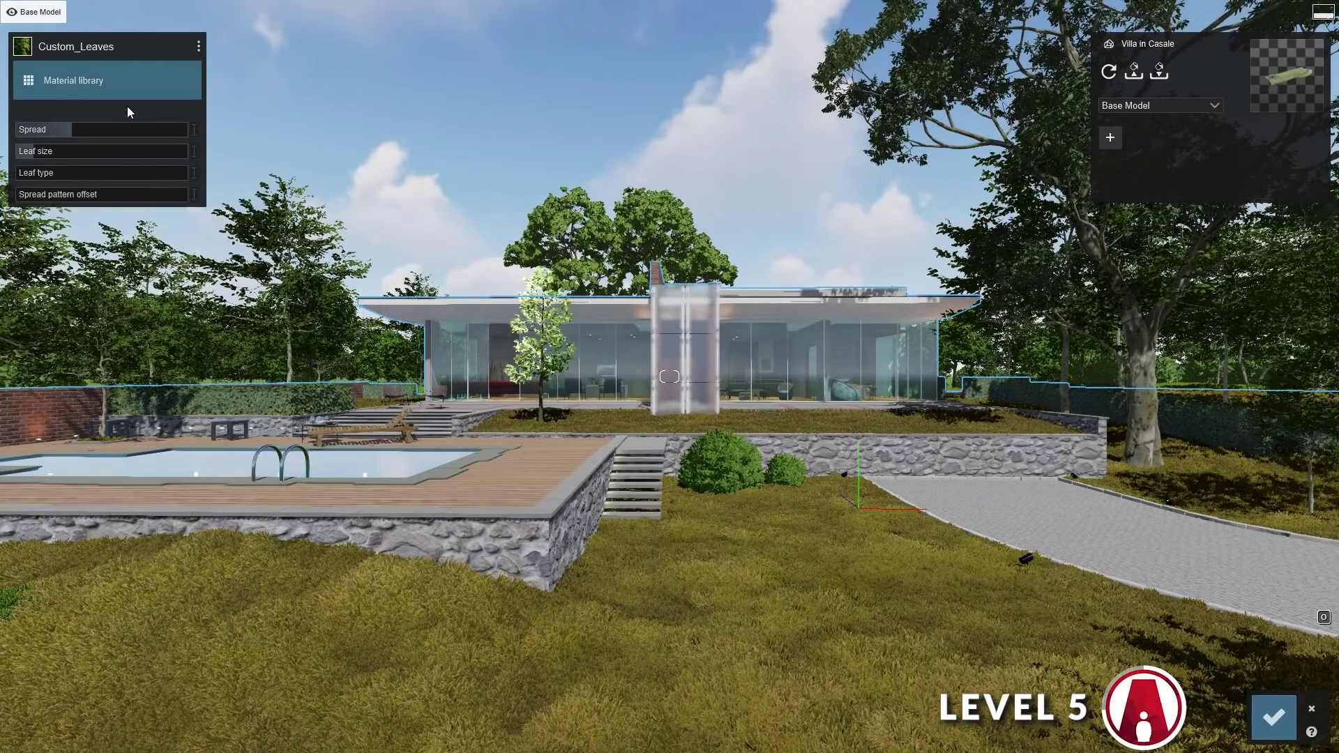
{"action": "left_click", "coordinate": [122, 88]}
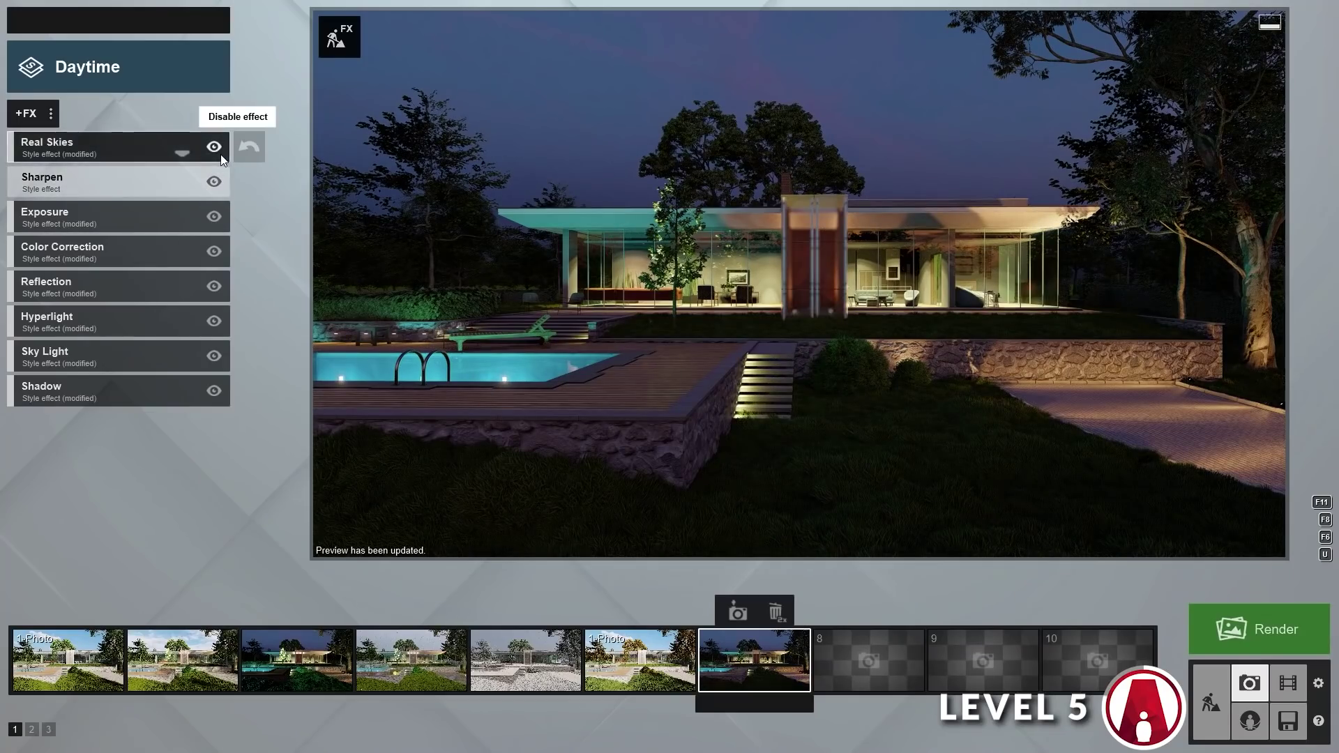
Add an Aurora Borealis effect to photo 7 and disable its Real Skies effect.
{"action": "left_click", "coordinate": [28, 116]}
{"action": "left_click", "coordinate": [416, 364]}
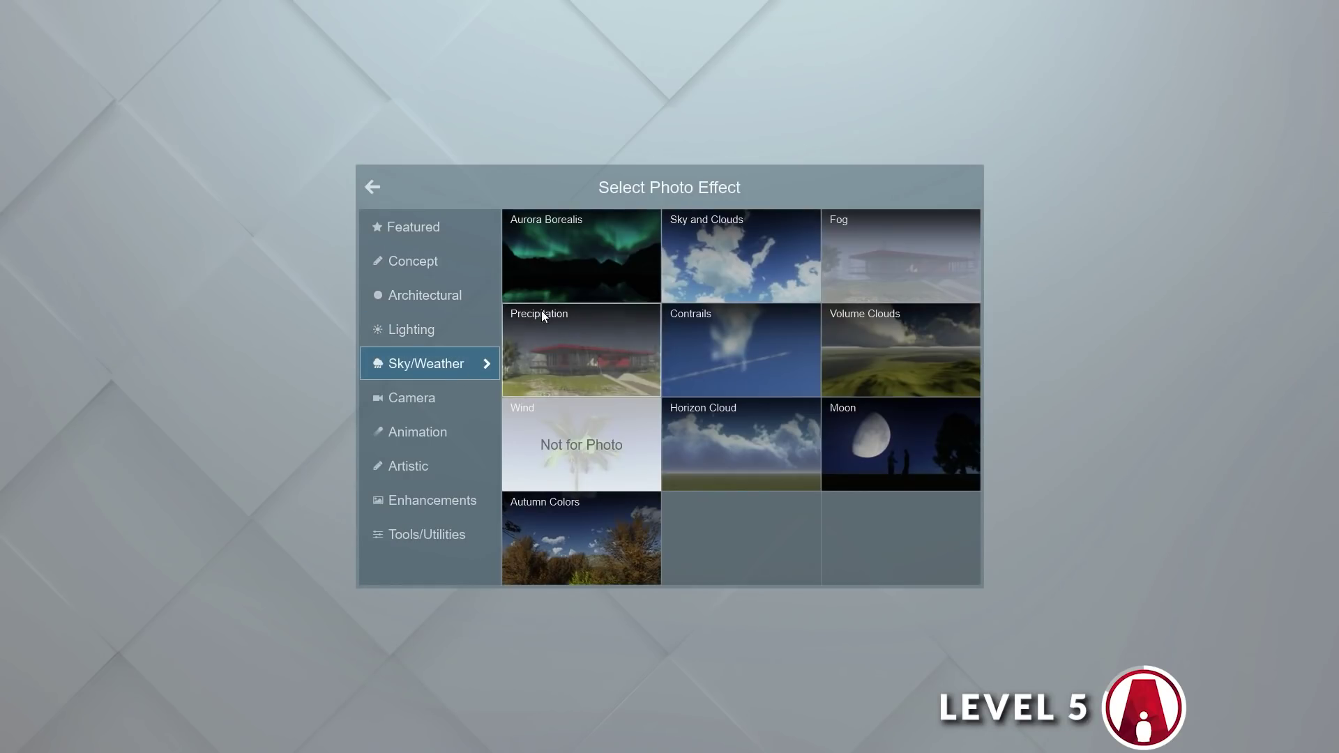
{"action": "left_click", "coordinate": [571, 259]}
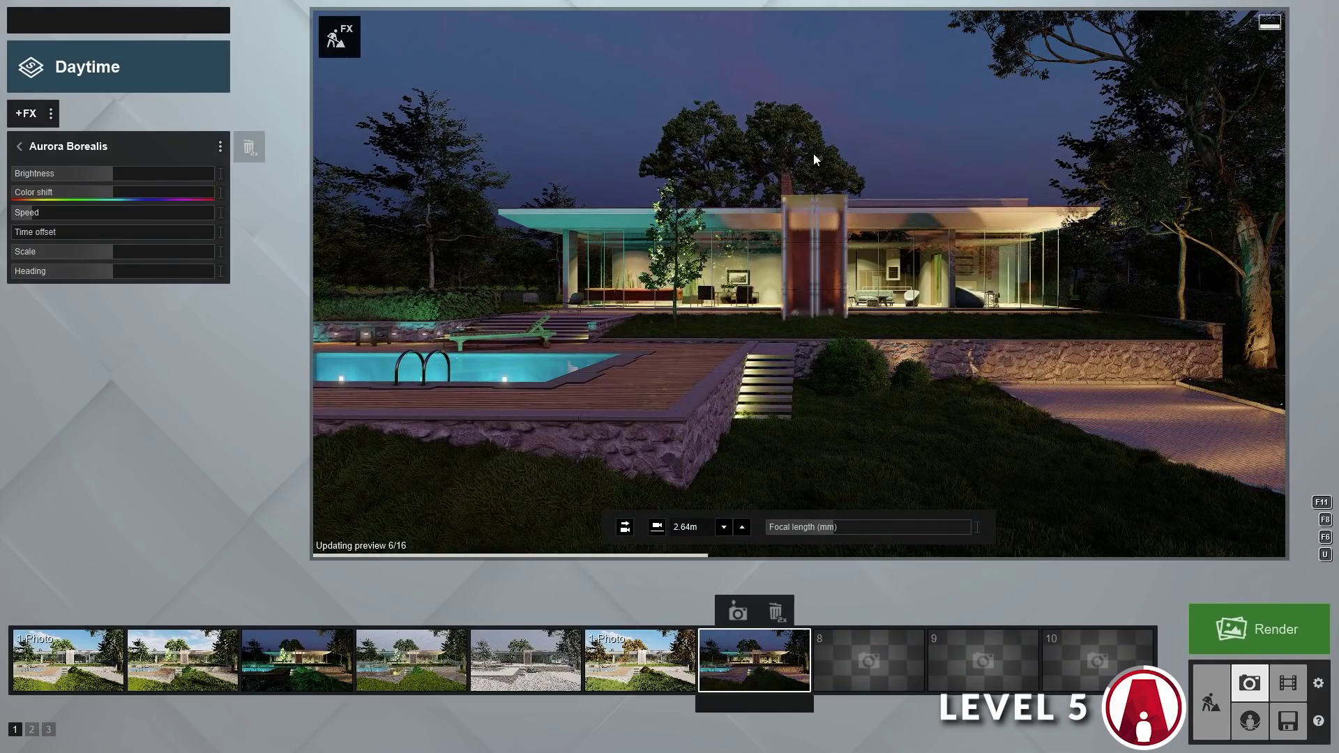
{"action": "left_click", "coordinate": [28, 147]}
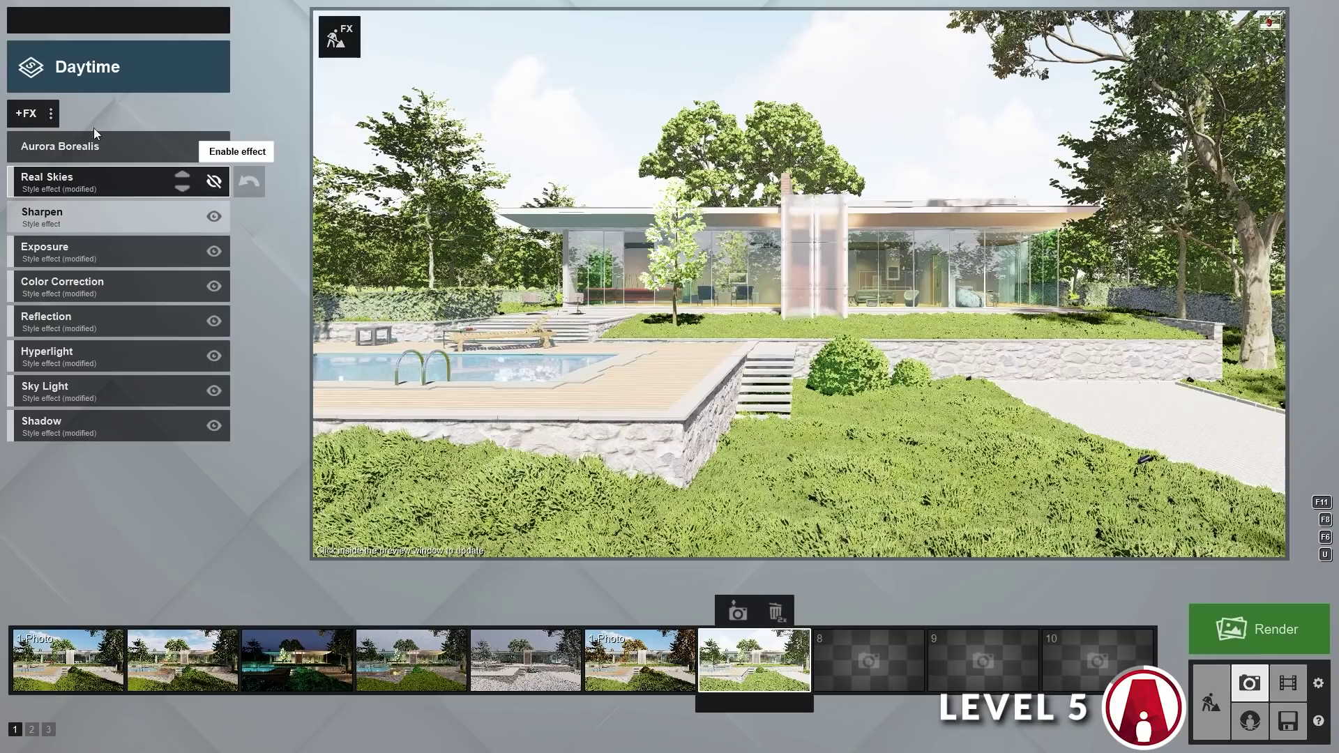
Add a Sun effect to photo 7 and lower the sun height far below the horizon for a night scene.
{"action": "left_click", "coordinate": [25, 113]}
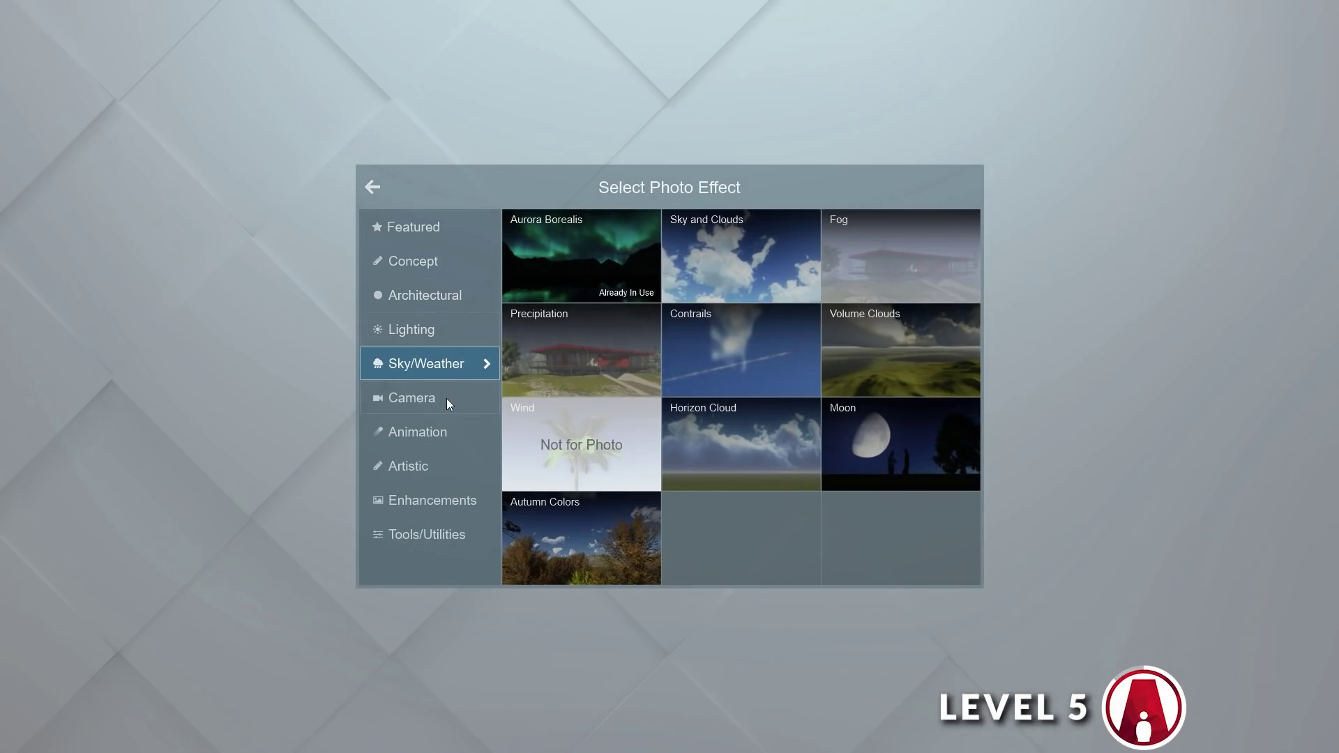
{"action": "left_click", "coordinate": [433, 332]}
{"action": "left_click", "coordinate": [759, 272]}
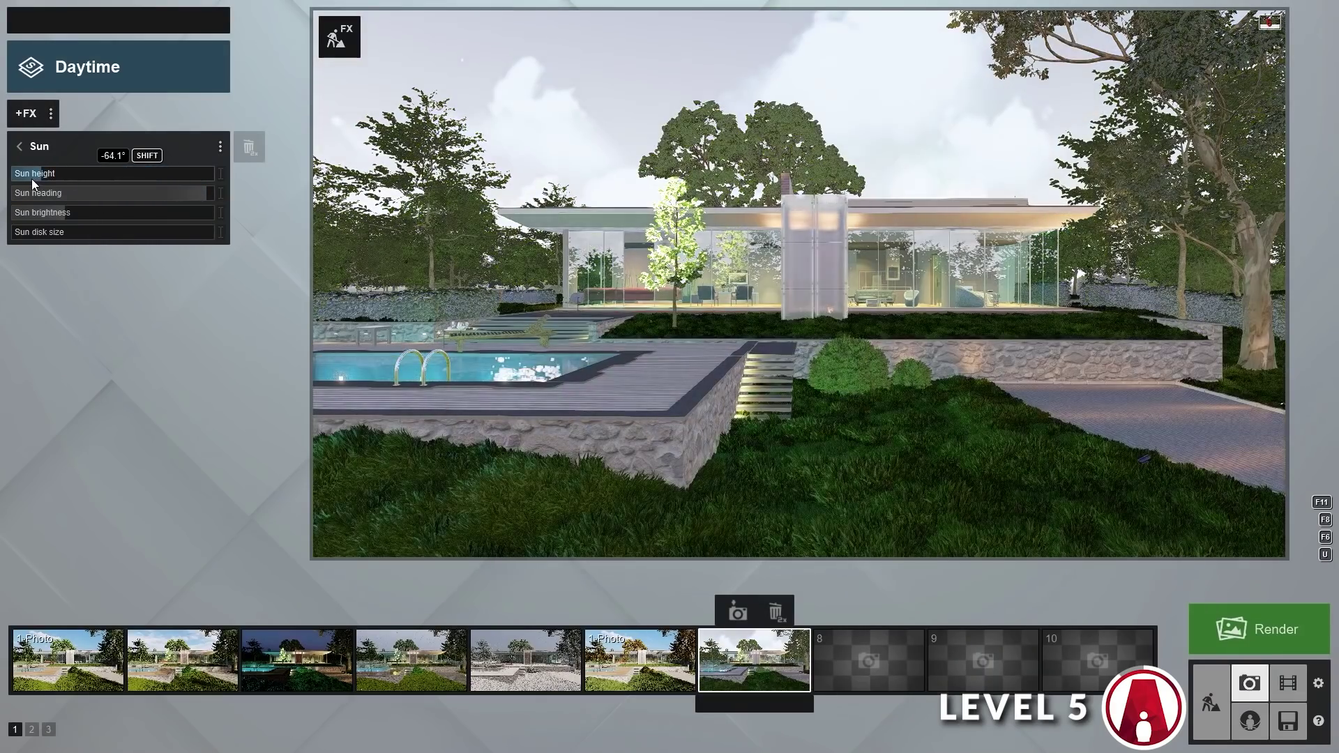
{"action": "left_click_drag", "start_coordinate": [32, 179], "coordinate": [28, 178]}
{"action": "left_click", "coordinate": [625, 182]}
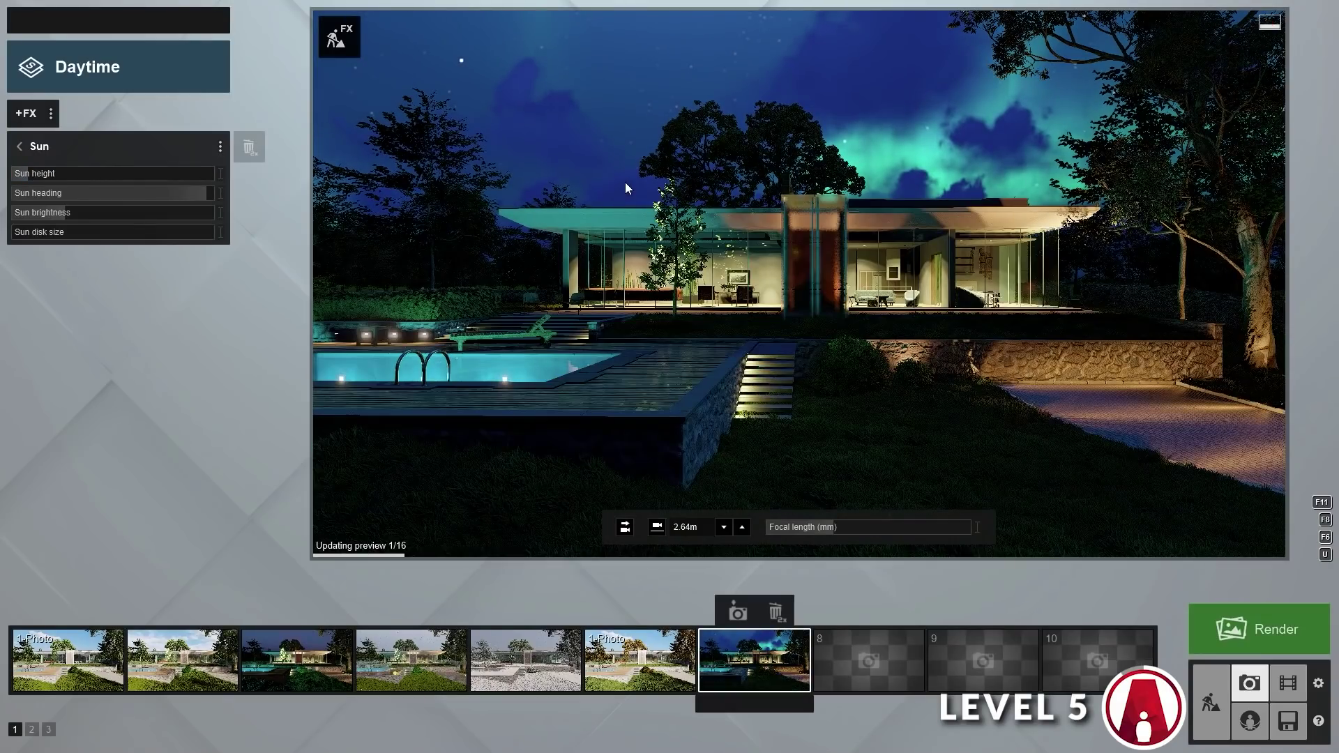
Adjust the scale and heading of photo 7's Aurora Borealis effect to reposition the lights in the sky.
{"action": "left_click", "coordinate": [28, 147]}
{"action": "left_click", "coordinate": [94, 185]}
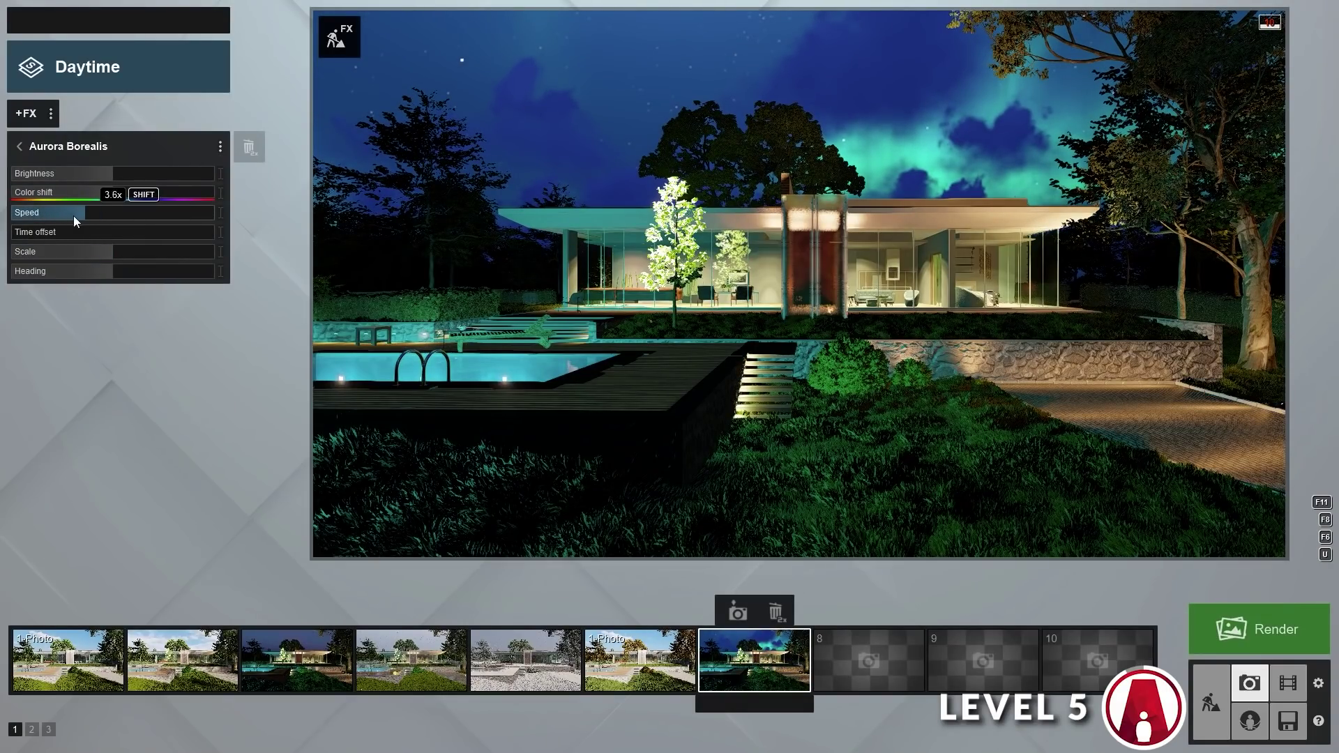
{"action": "left_click_drag", "start_coordinate": [172, 253], "coordinate": [33, 279]}
{"action": "left_click", "coordinate": [42, 146]}
Add a Sky and Clouds effect from the Sky/Weather category to photo 7.
{"action": "left_click", "coordinate": [26, 113]}
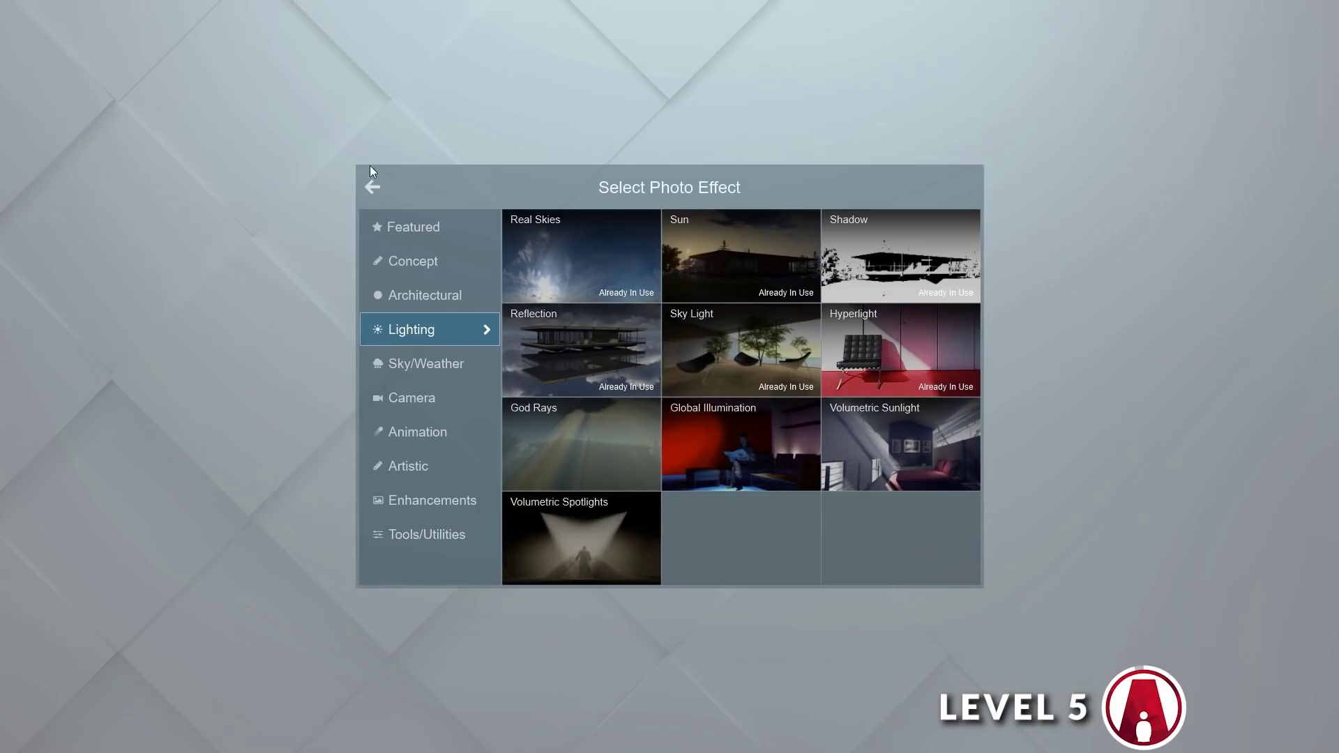
{"action": "left_click", "coordinate": [446, 363]}
{"action": "left_click", "coordinate": [710, 262]}
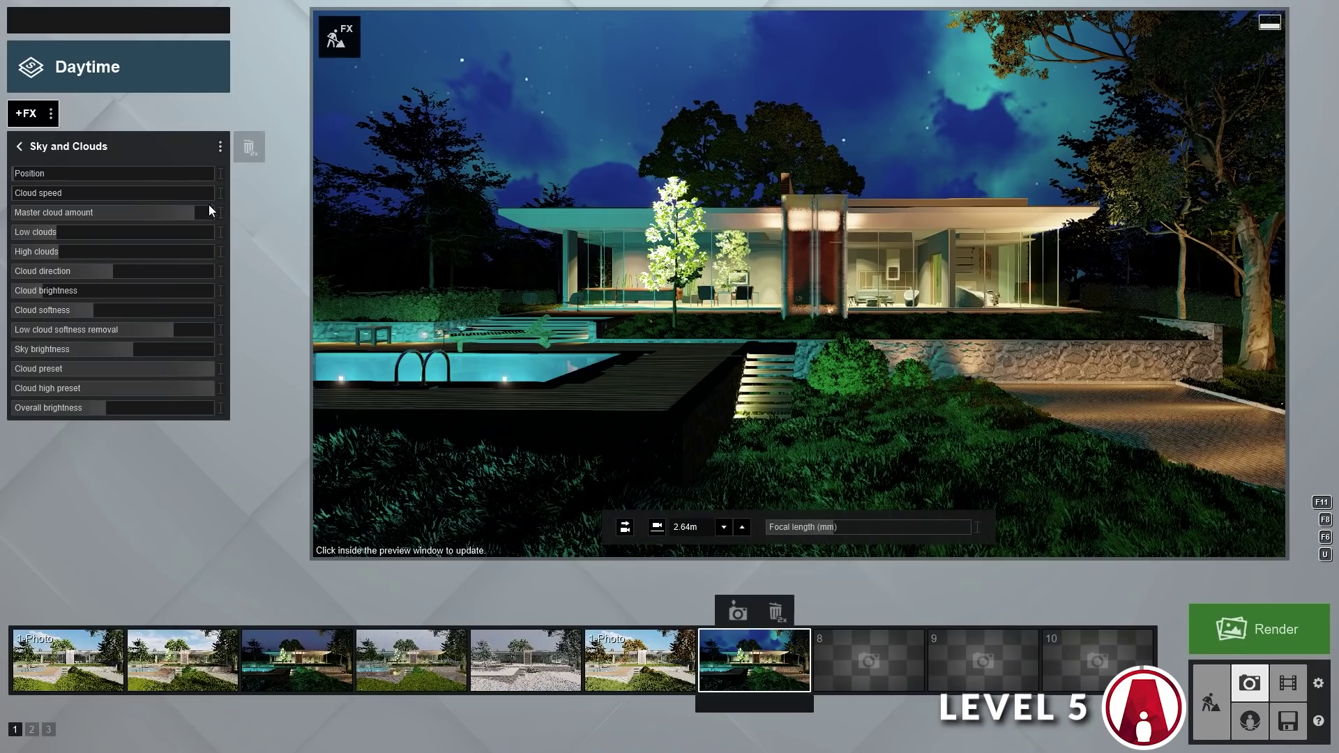